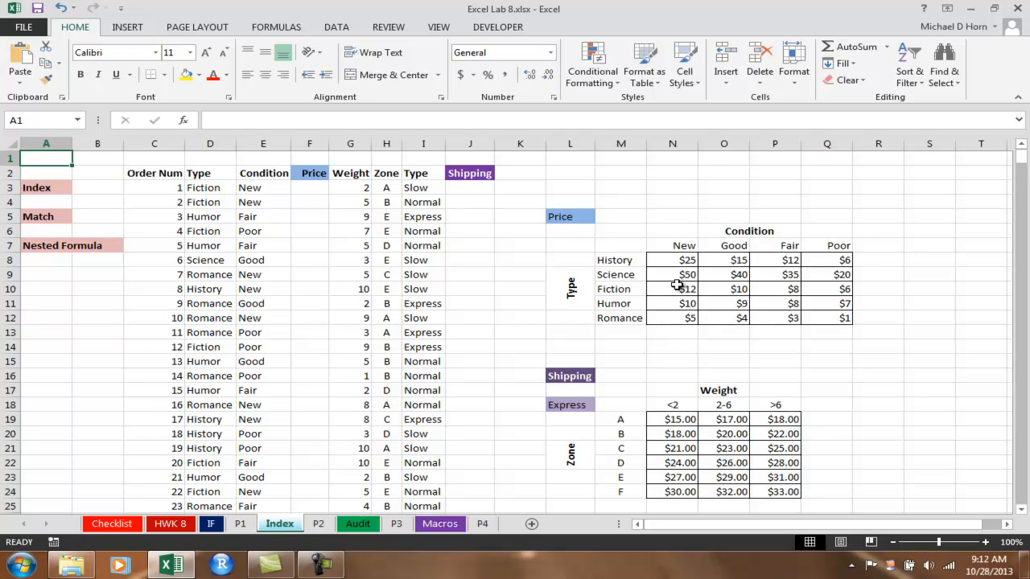
- Examine how an order's book type and condition determine its price in the Type-by-Condition price table
{"action": "left_click", "coordinate": [210, 192]}
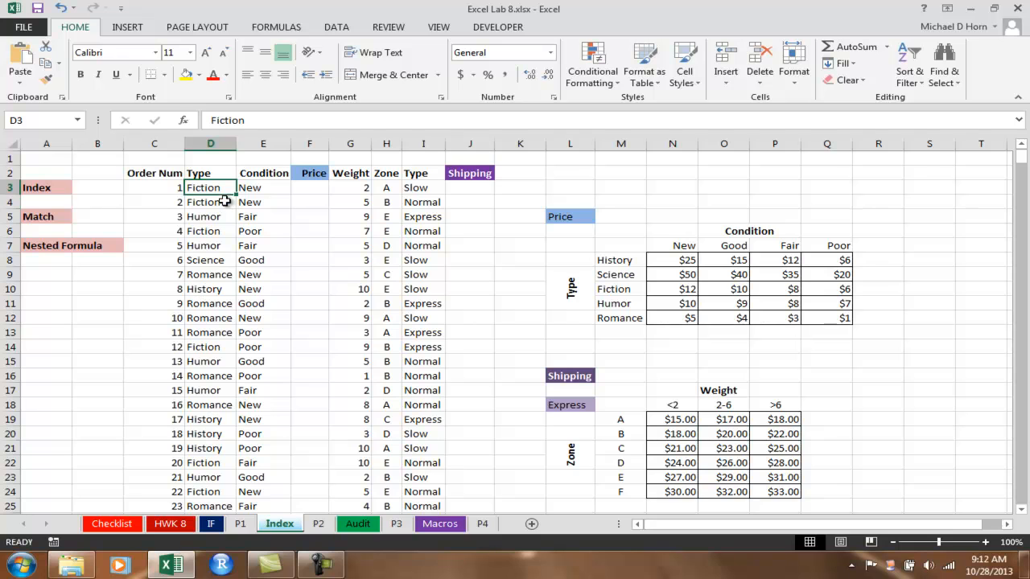
{"action": "left_click", "coordinate": [254, 192]}
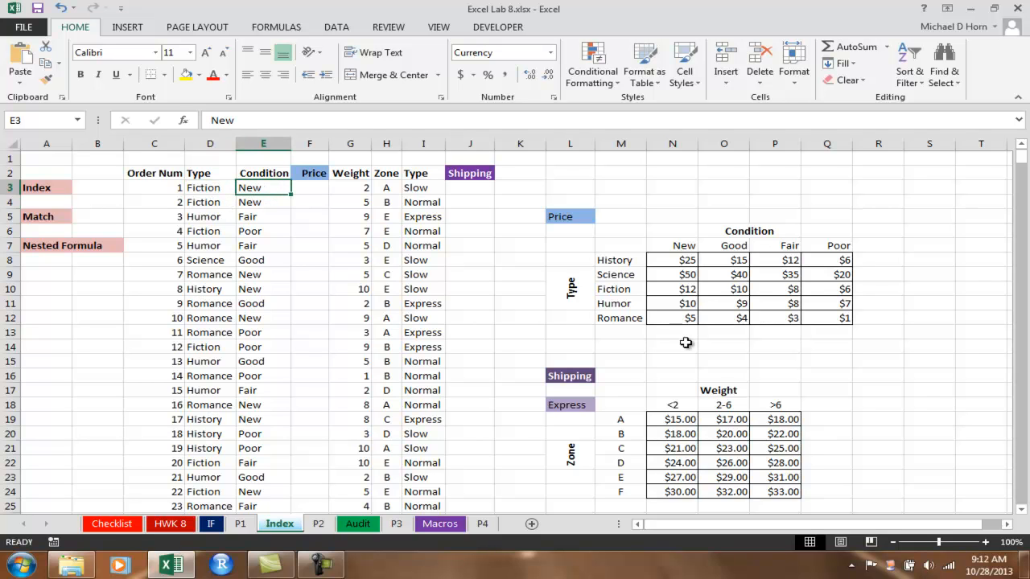
{"action": "left_click", "coordinate": [627, 291]}
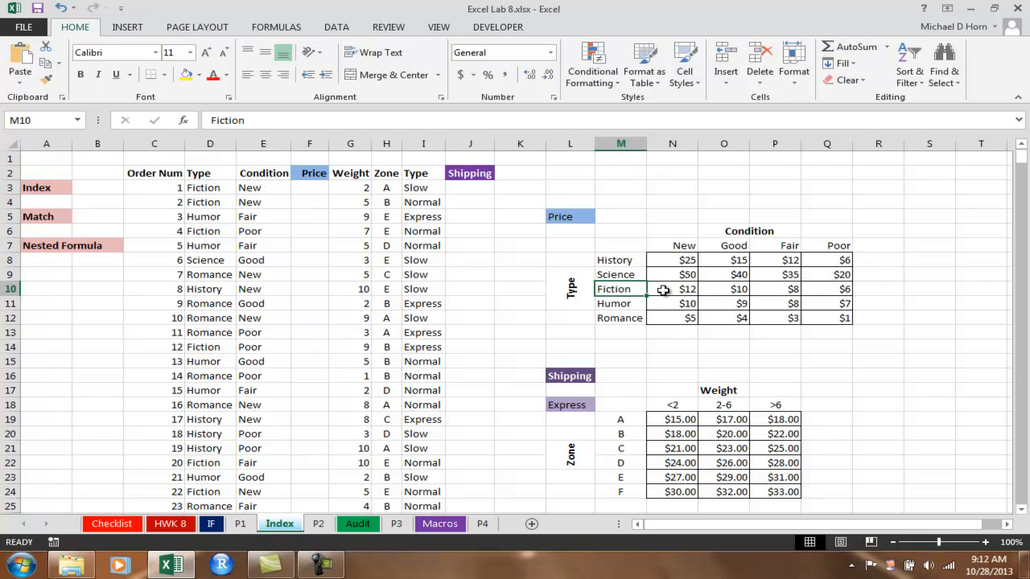
{"action": "left_click", "coordinate": [658, 291]}
{"action": "left_click", "coordinate": [309, 190]}
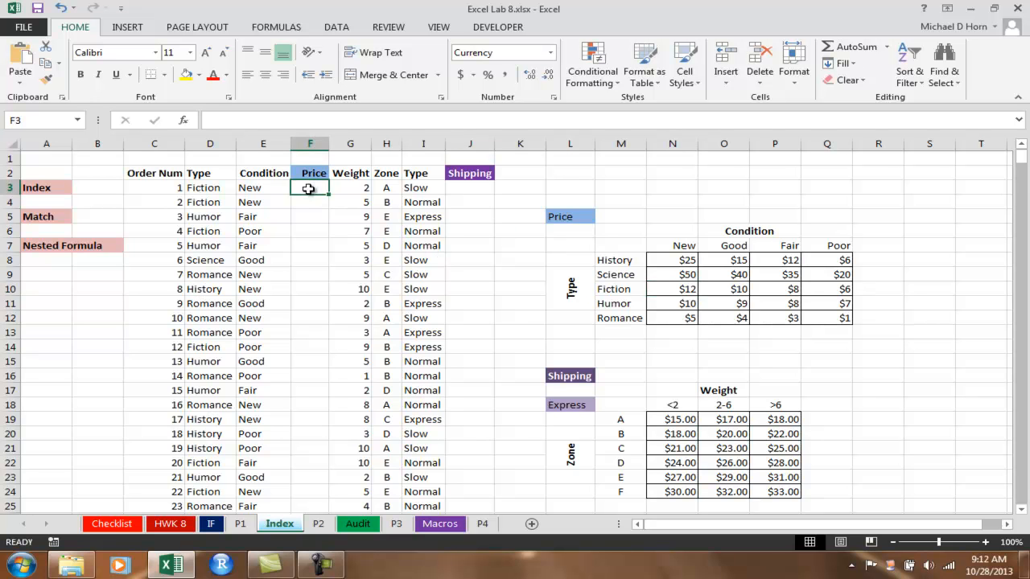
{"action": "left_click", "coordinate": [221, 264]}
{"action": "left_click", "coordinate": [267, 263]}
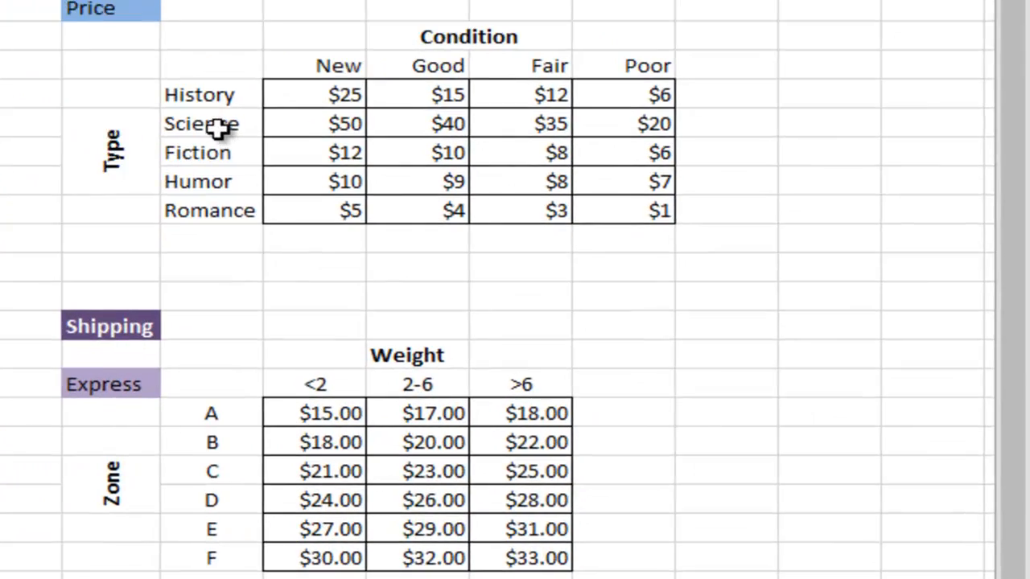
{"action": "left_click", "coordinate": [219, 129]}
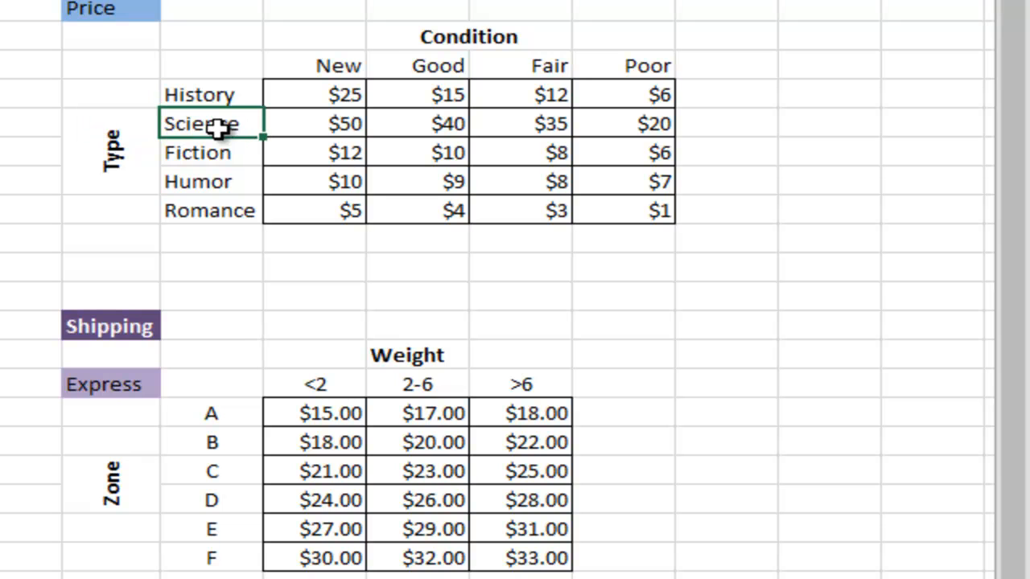
{"action": "left_click", "coordinate": [456, 131]}
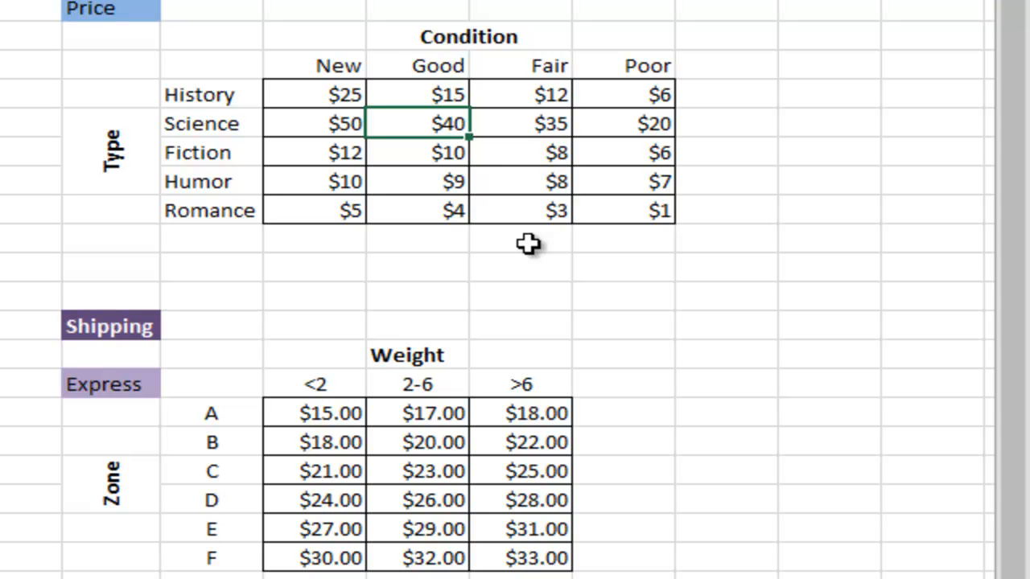
{"action": "left_click_drag", "start_coordinate": [322, 94], "coordinate": [661, 209]}
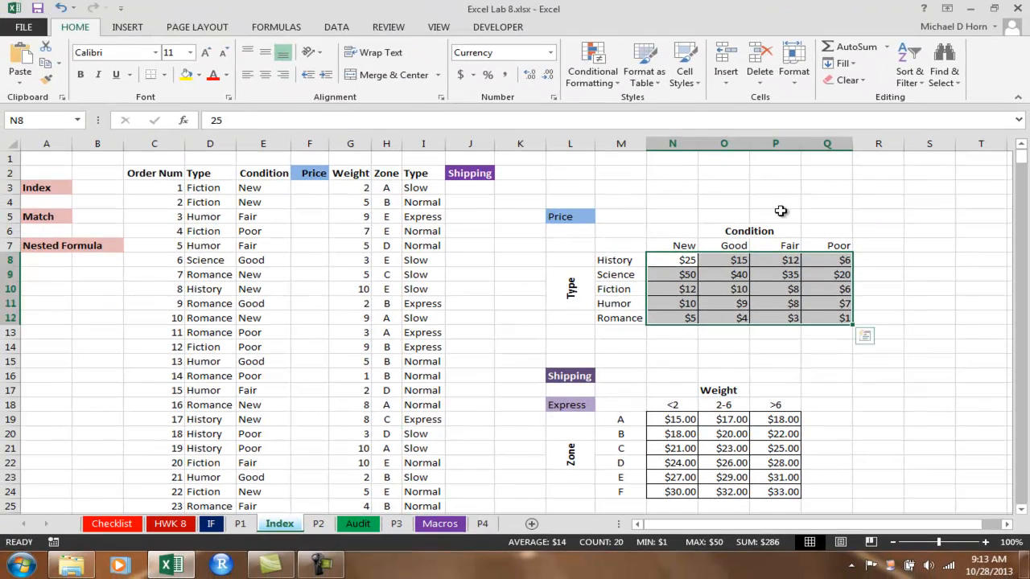
{"action": "left_click", "coordinate": [660, 189]}
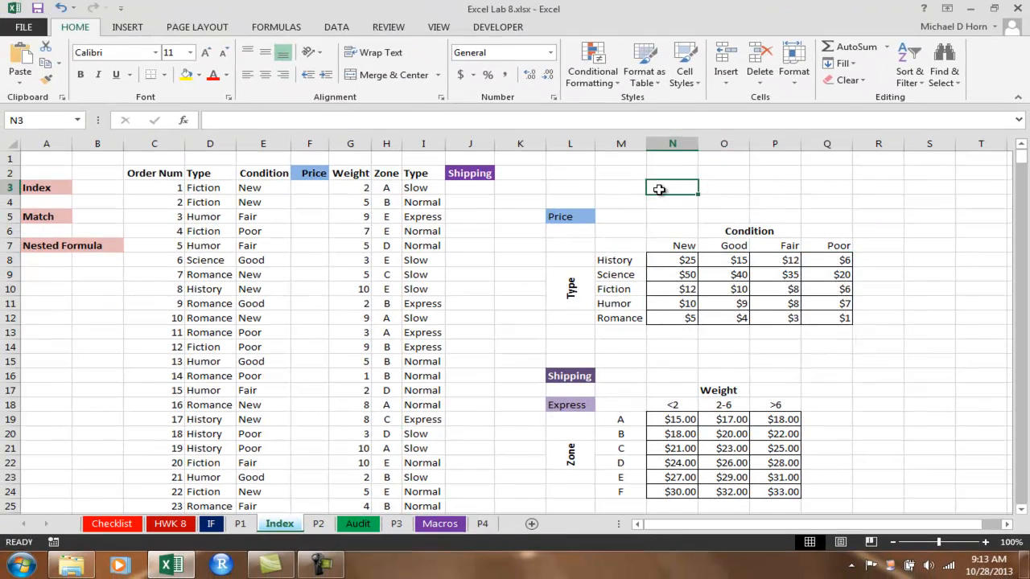
- Insert two blank columns before the order list's Price column and head them "row" and "col"
{"action": "left_click_drag", "start_coordinate": [317, 145], "coordinate": [344, 146]}
{"action": "right_click", "coordinate": [346, 146]}
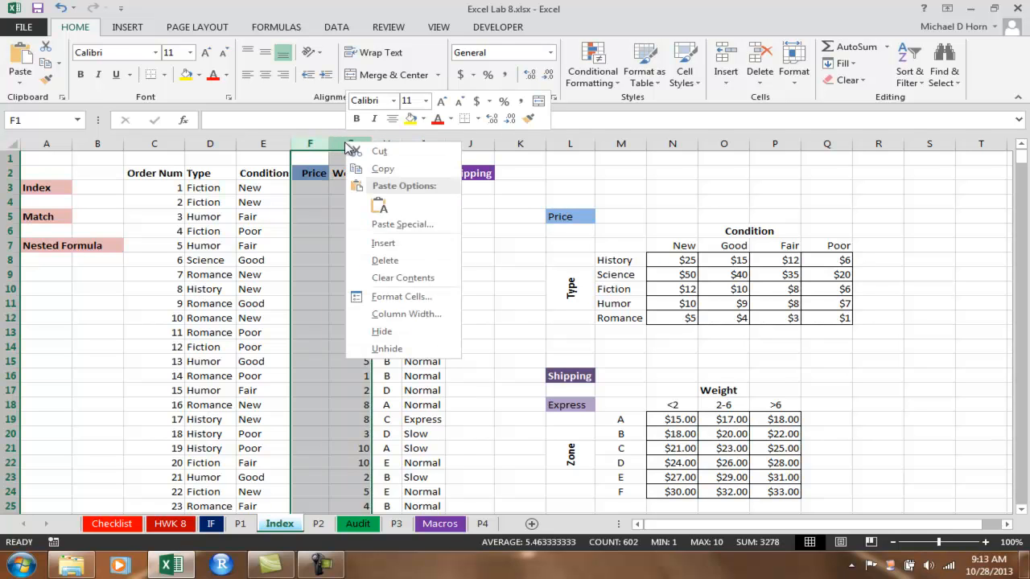
{"action": "left_click", "coordinate": [388, 244]}
{"action": "left_click", "coordinate": [318, 176]}
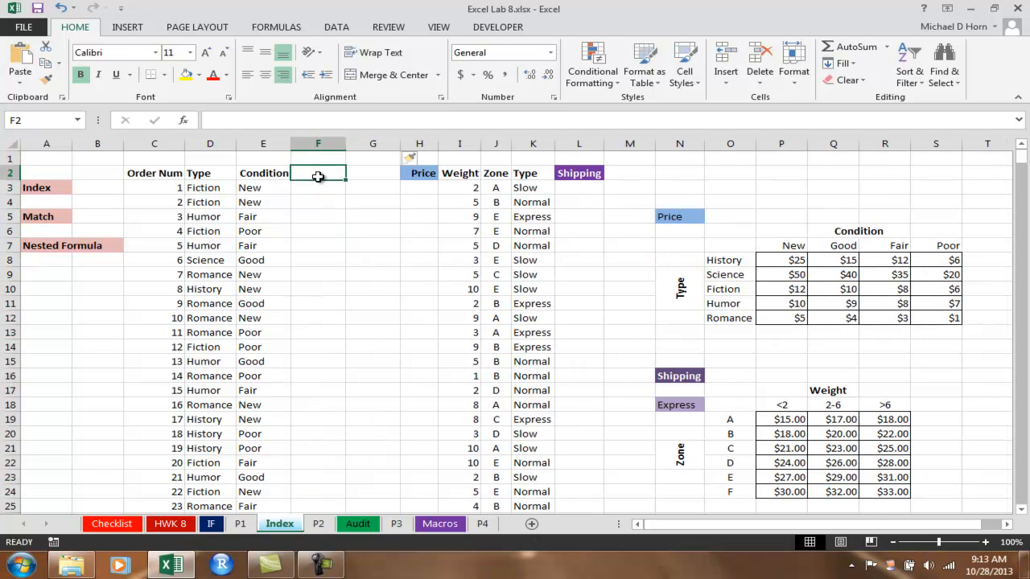
{"action": "type", "text": "row"}
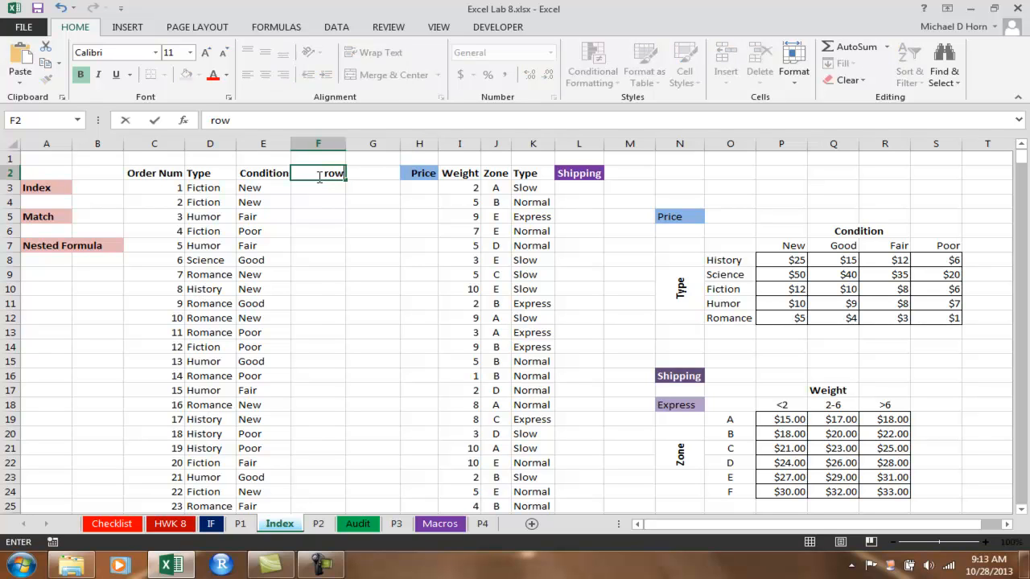
{"action": "key", "text": "Tab"}
{"action": "type", "text": "col"}
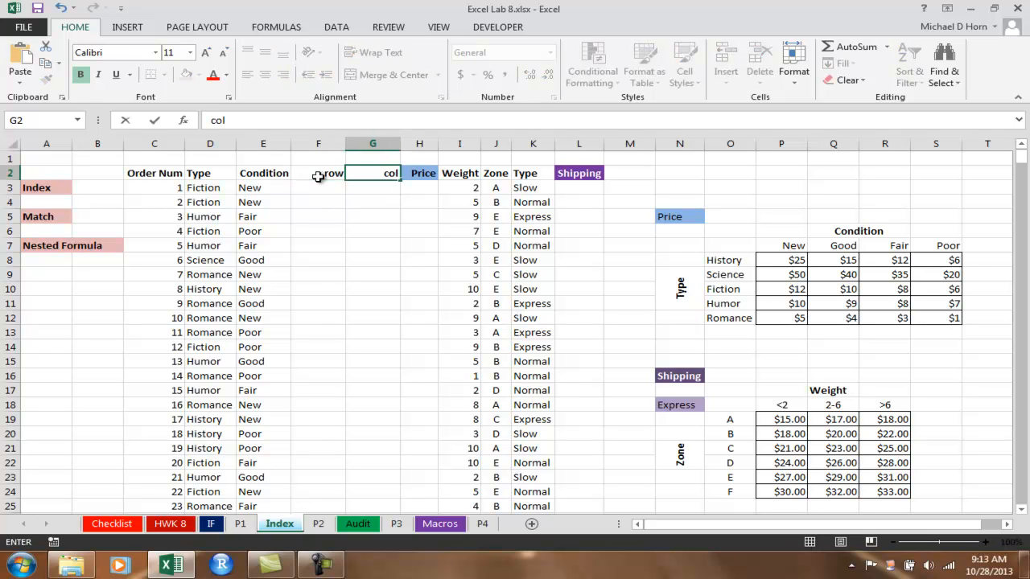
{"action": "key", "text": "Return"}
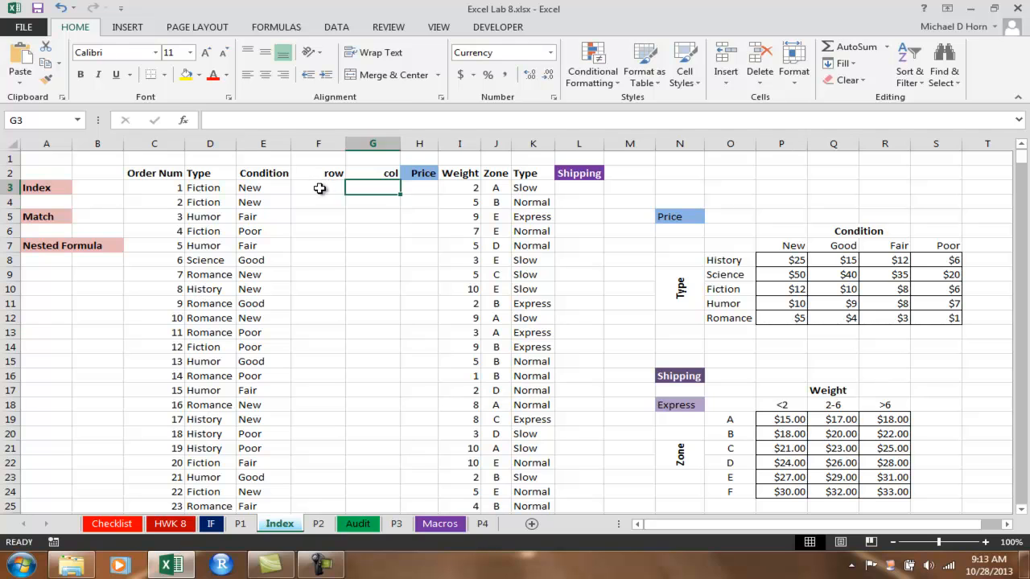
- Examine the price table's condition headings and book type labels as the sources for the column and row positions
{"action": "left_click", "coordinate": [320, 189]}
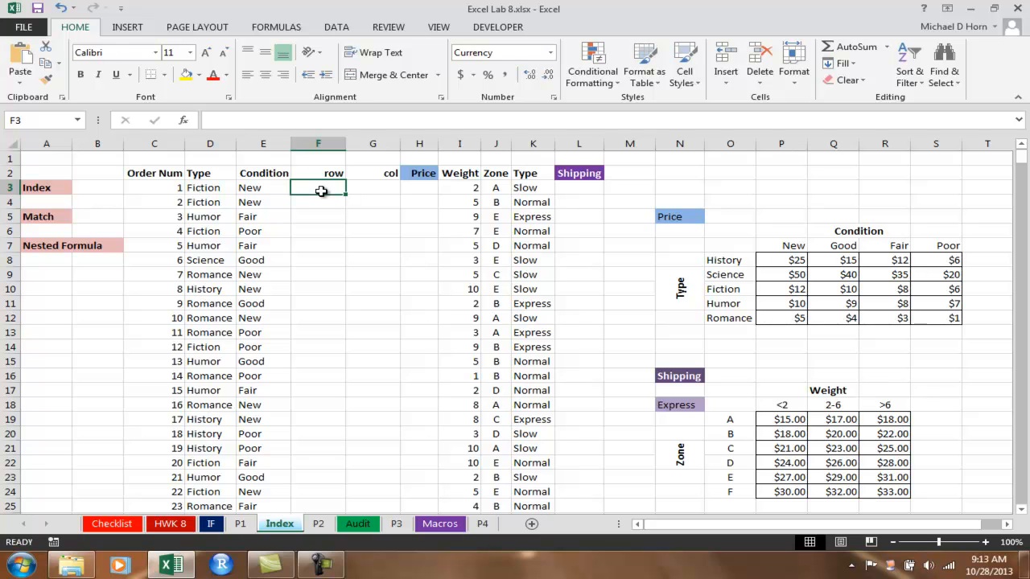
{"action": "left_click_drag", "start_coordinate": [789, 248], "coordinate": [934, 247]}
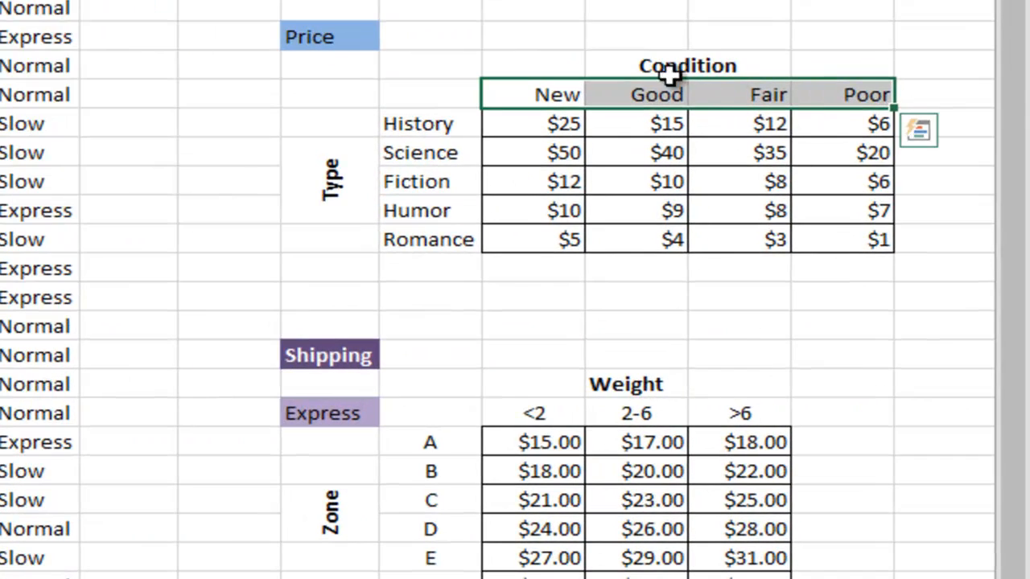
{"action": "left_click", "coordinate": [656, 95]}
{"action": "left_click", "coordinate": [733, 94]}
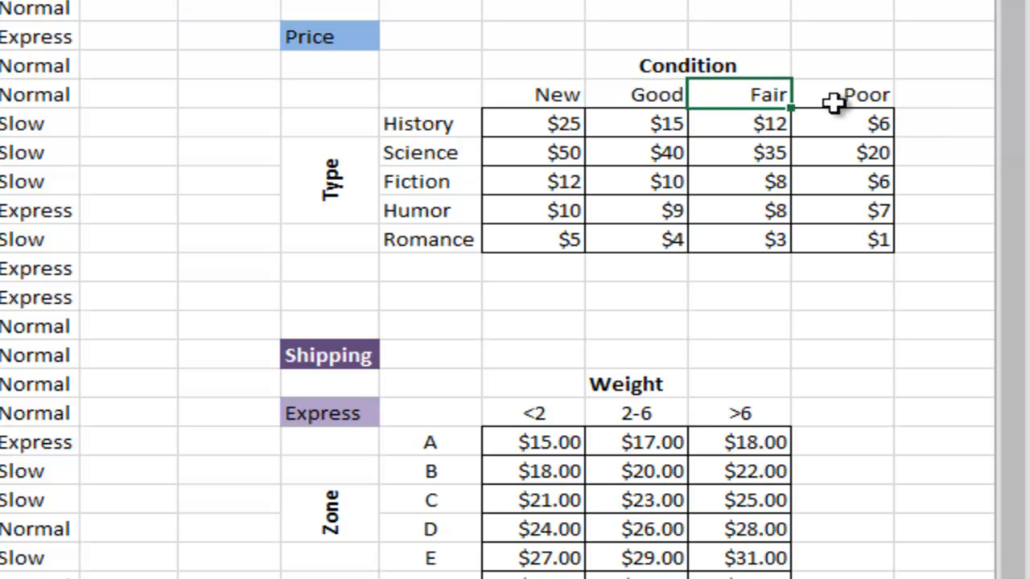
{"action": "left_click", "coordinate": [407, 125]}
{"action": "left_click", "coordinate": [426, 185]}
{"action": "left_click", "coordinate": [427, 211]}
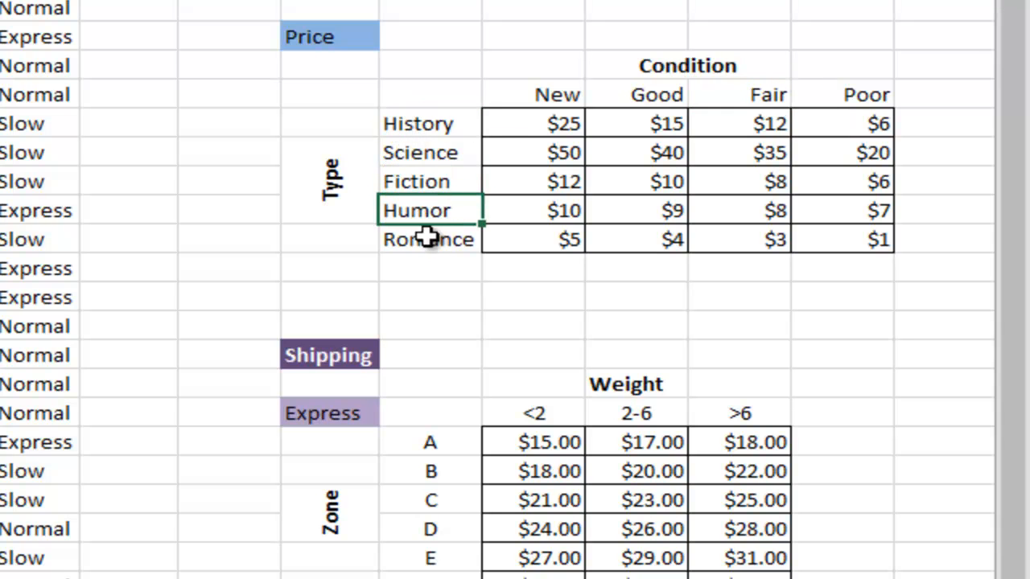
{"action": "left_click", "coordinate": [425, 180]}
{"action": "left_click", "coordinate": [438, 241]}
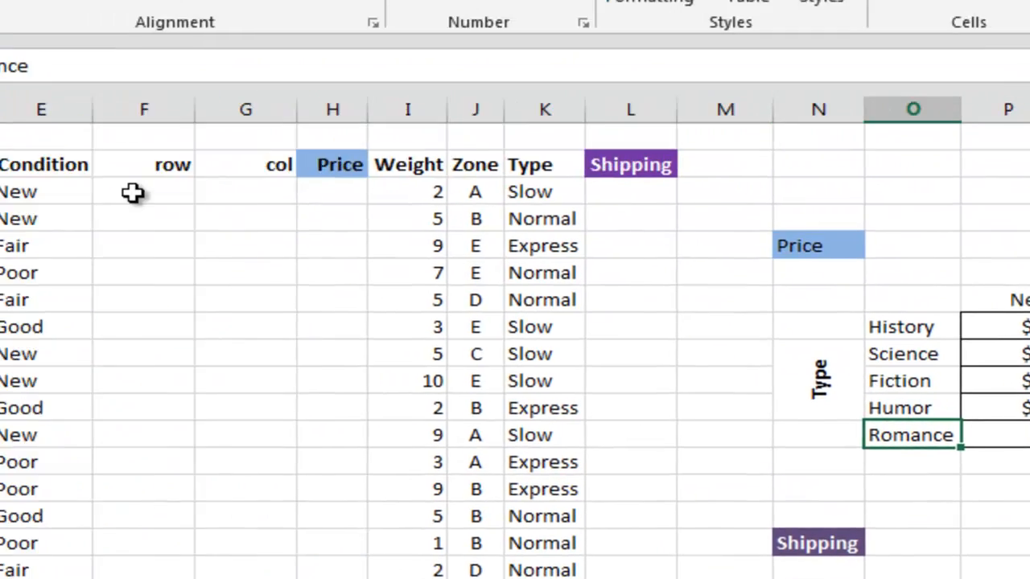
- Write a MATCH formula in F3 that looks up the type in D3 within O8:O12 with match type 0
{"action": "left_click", "coordinate": [134, 193]}
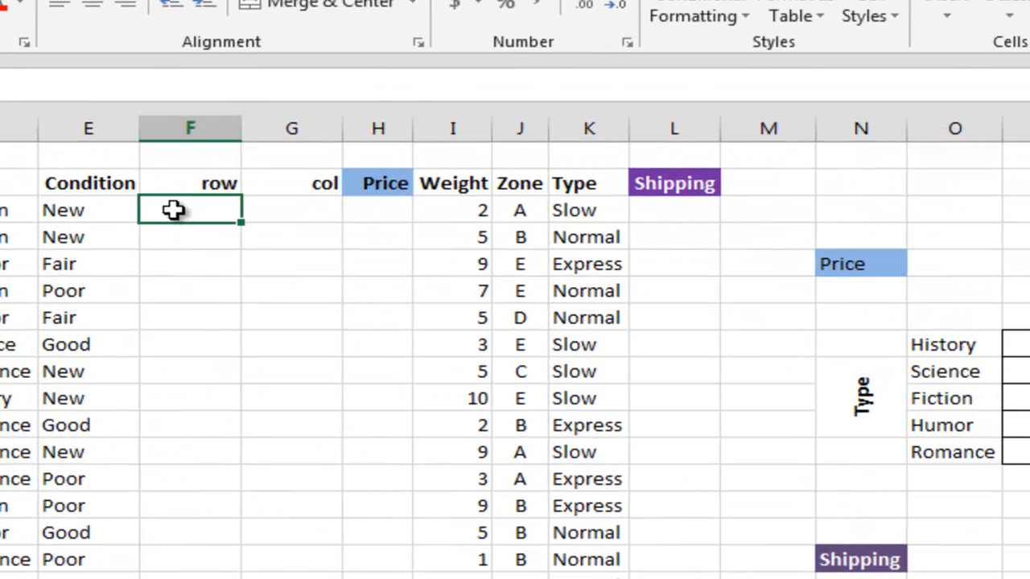
{"action": "type", "text": "=m"}
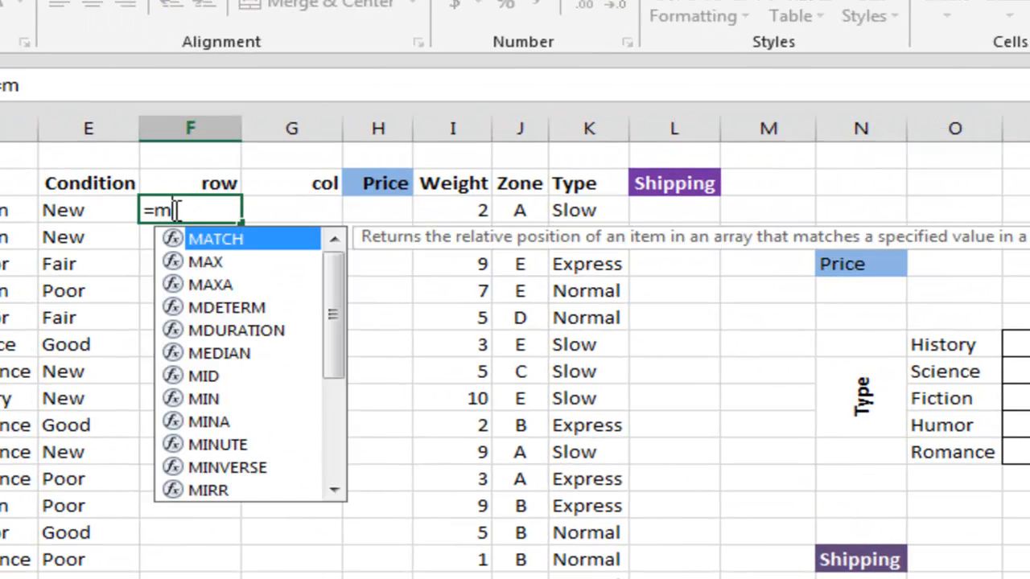
{"action": "type", "text": "atch("}
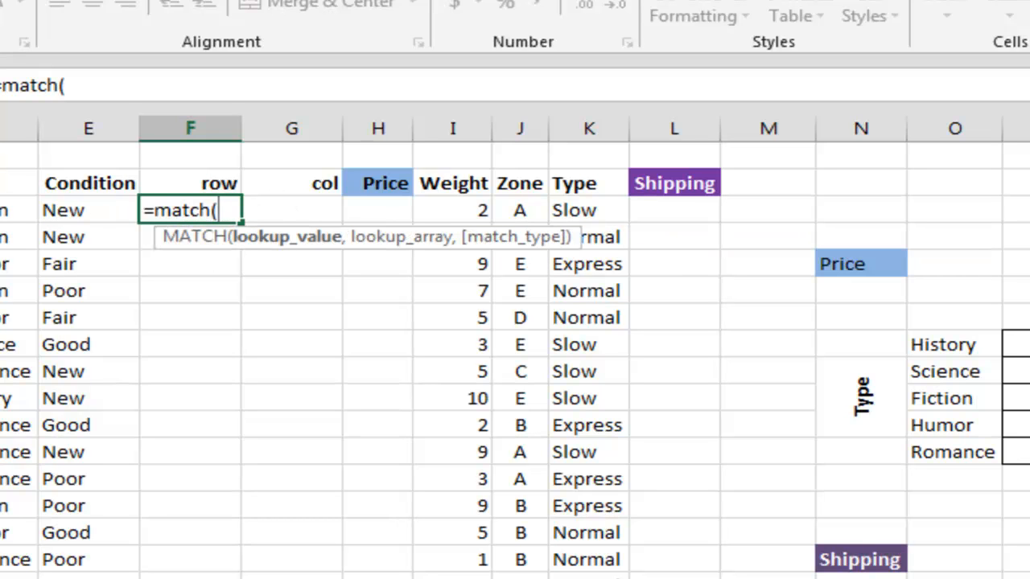
{"action": "left_click", "coordinate": [7, 209]}
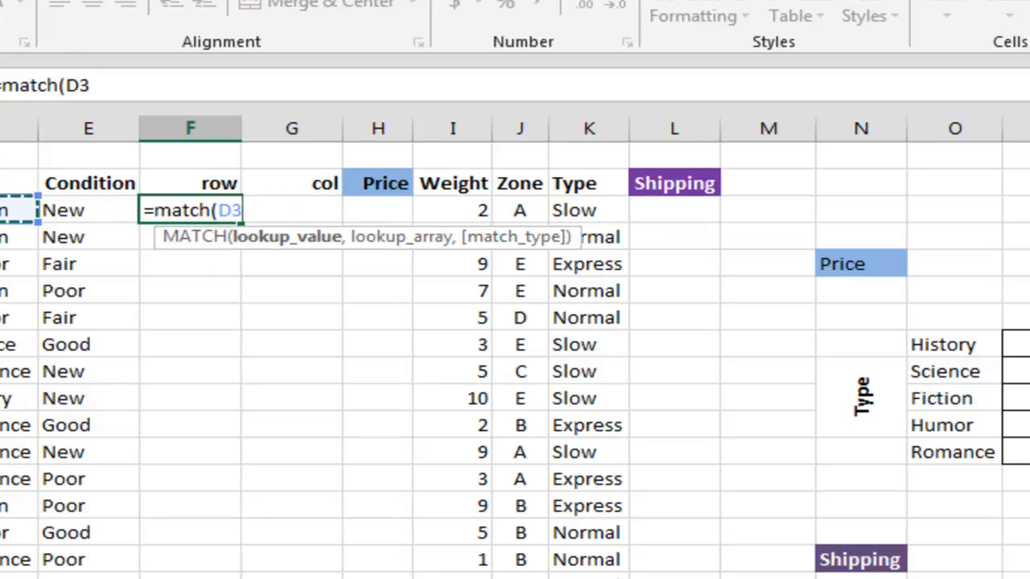
{"action": "type", "text": ","}
{"action": "left_click_drag", "start_coordinate": [920, 346], "coordinate": [942, 451]}
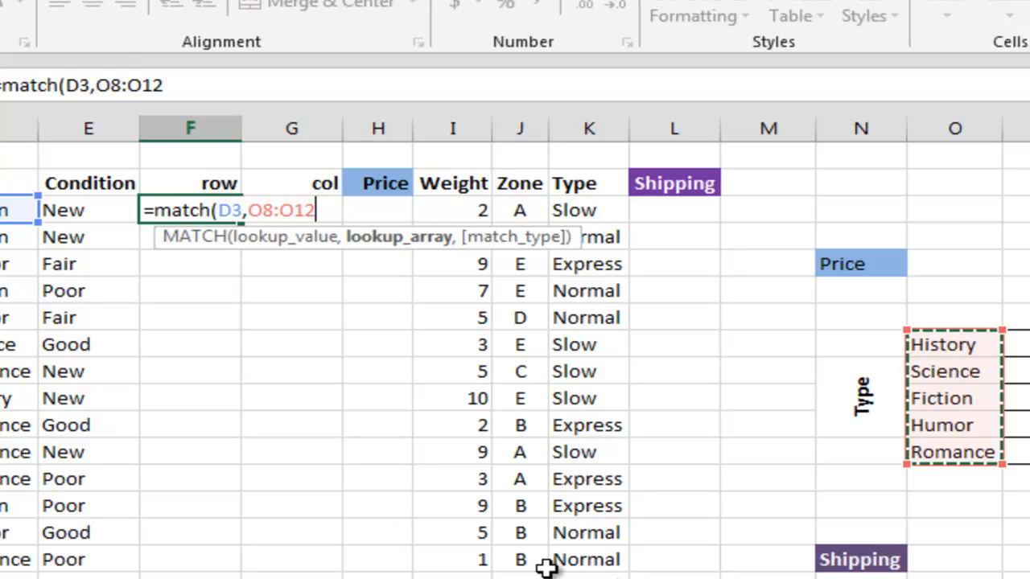
{"action": "type", "text": ","}
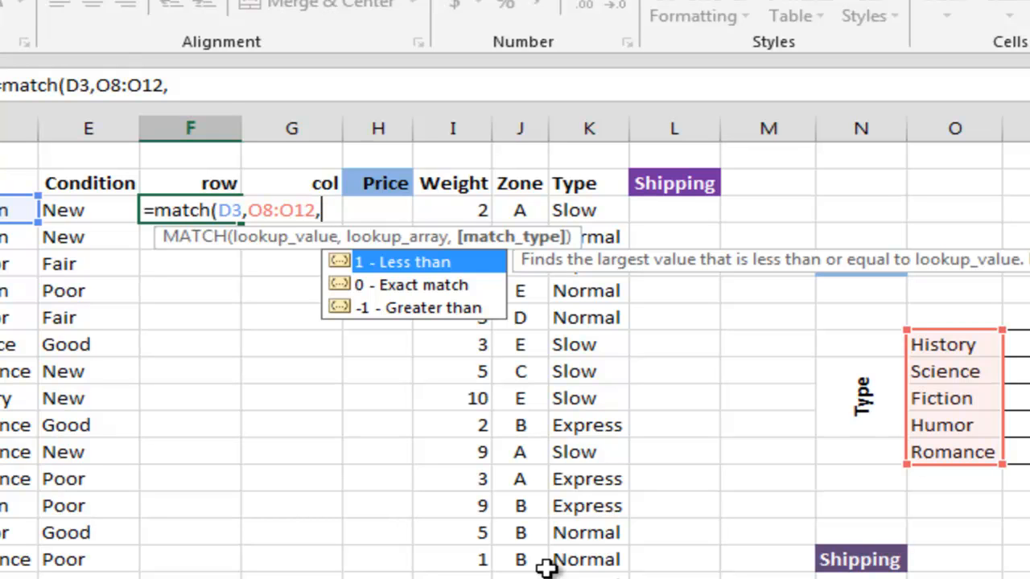
{"action": "type", "text": "0)"}
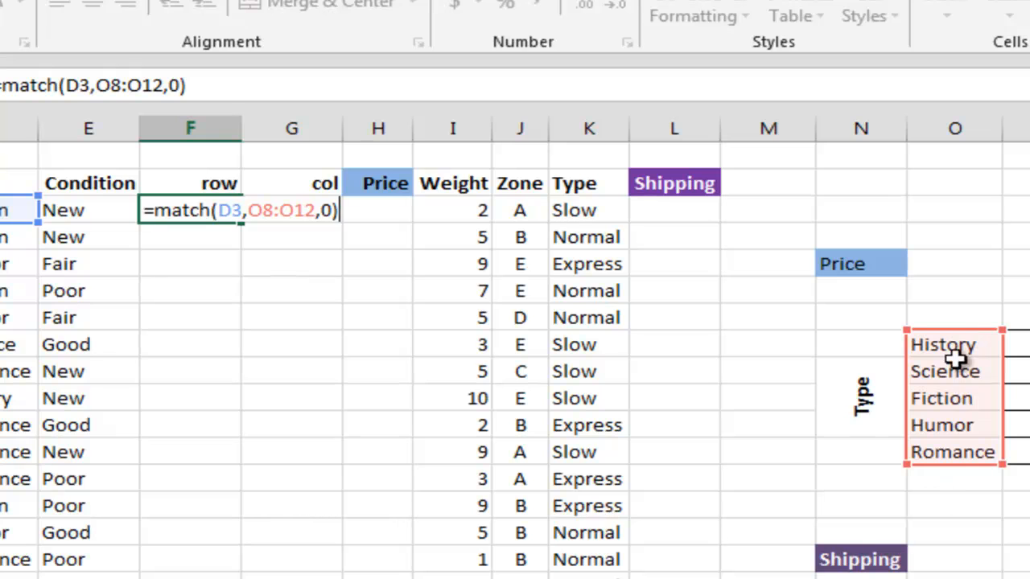
- Make the lookup range absolute as $O$8:$O$12 in the F3 formula and enter it
{"action": "left_click_drag", "start_coordinate": [98, 85], "coordinate": [163, 85]}
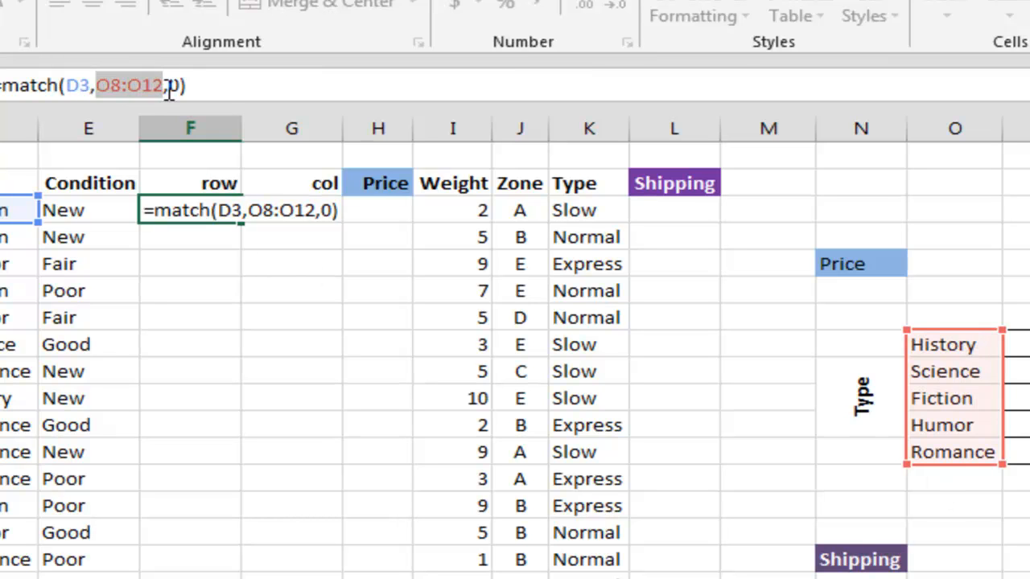
{"action": "key", "text": "F4"}
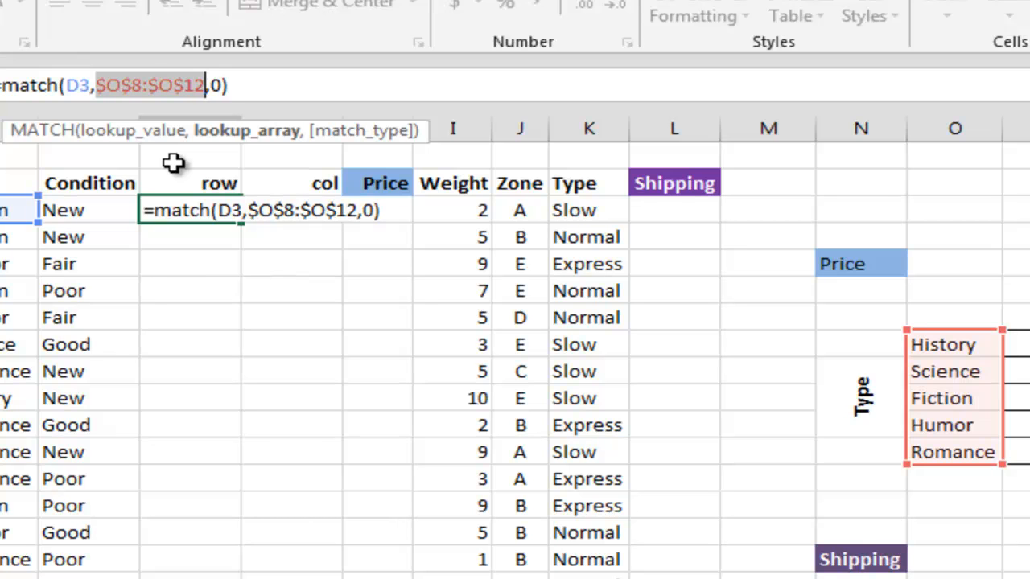
{"action": "key", "text": "Return"}
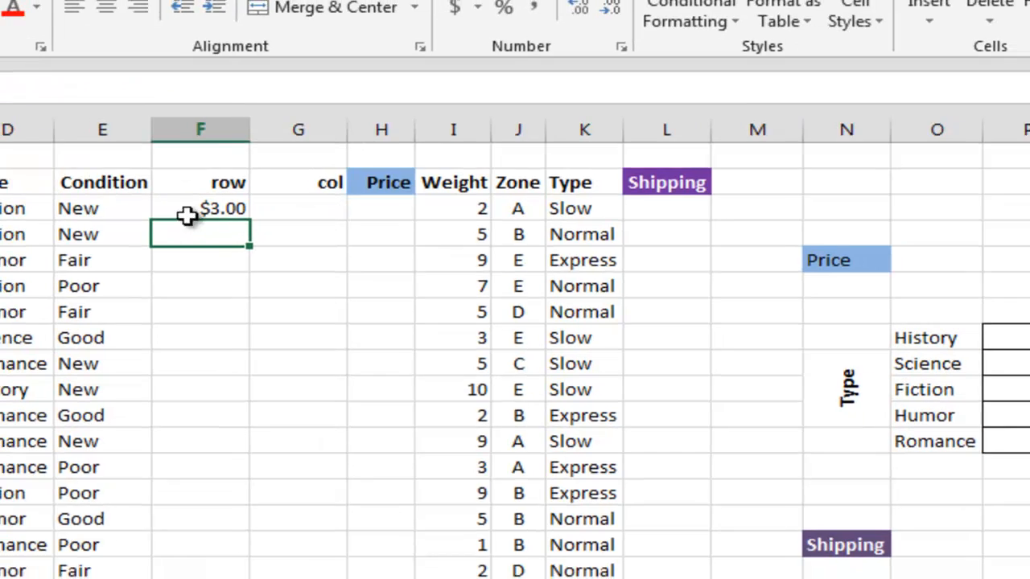
- Clear the cell formatting of the MATCH result in F3
{"action": "left_click", "coordinate": [181, 211]}
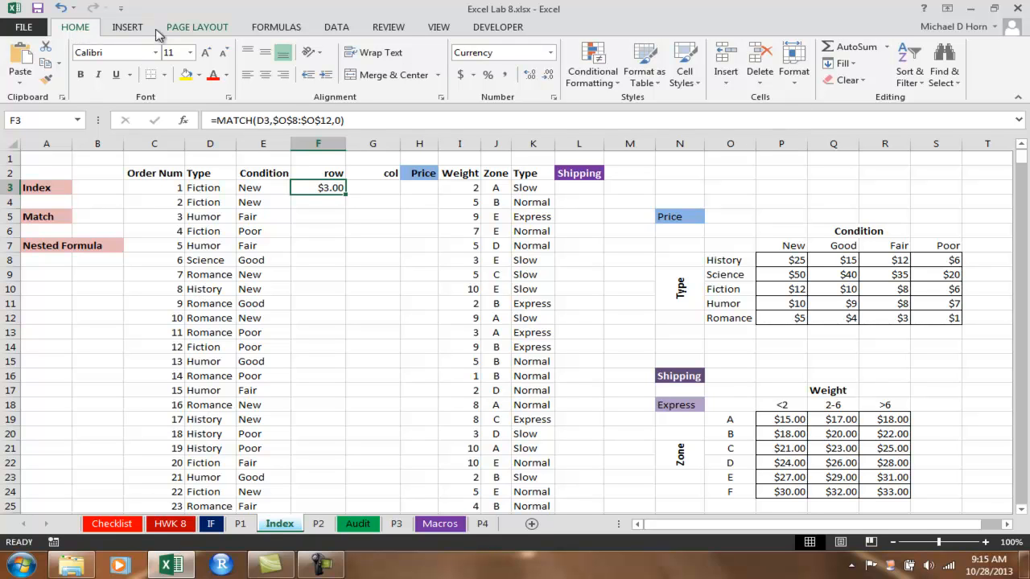
{"action": "left_click", "coordinate": [858, 81]}
{"action": "left_click", "coordinate": [864, 114]}
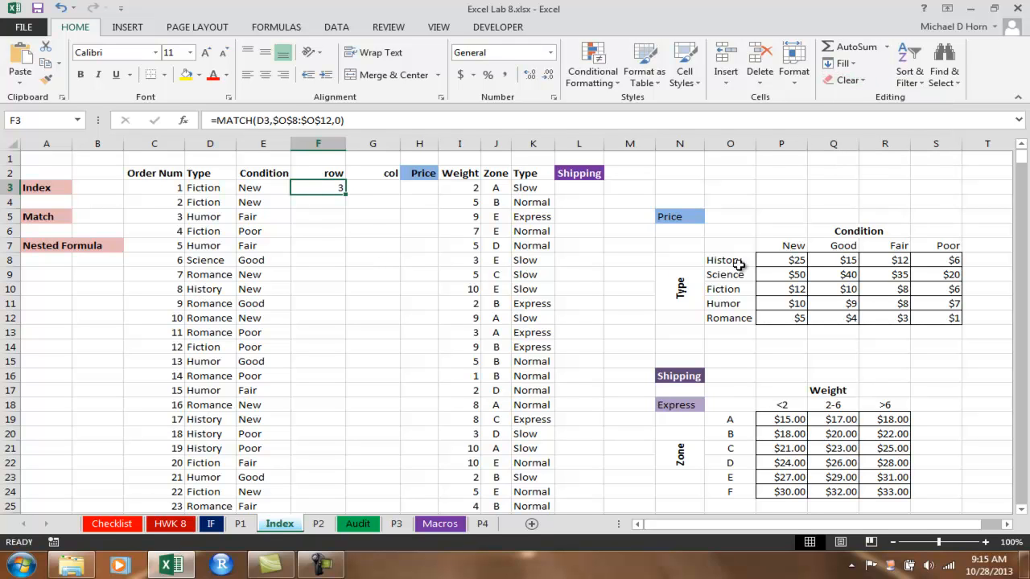
- Check the F3 result against Fiction in the price table and fill the formula down the row column for all orders
{"action": "left_click", "coordinate": [728, 292]}
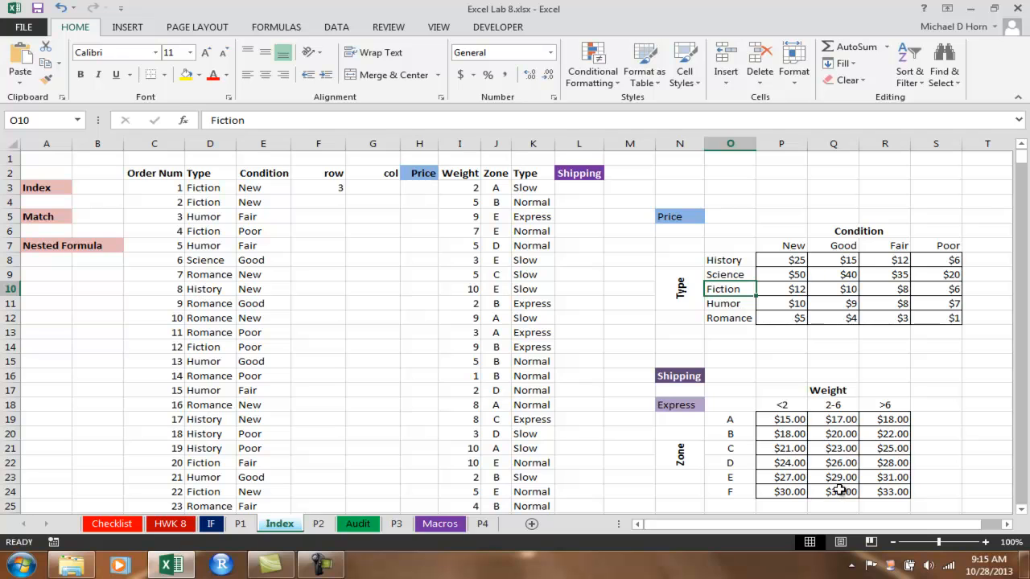
{"action": "left_click", "coordinate": [326, 193]}
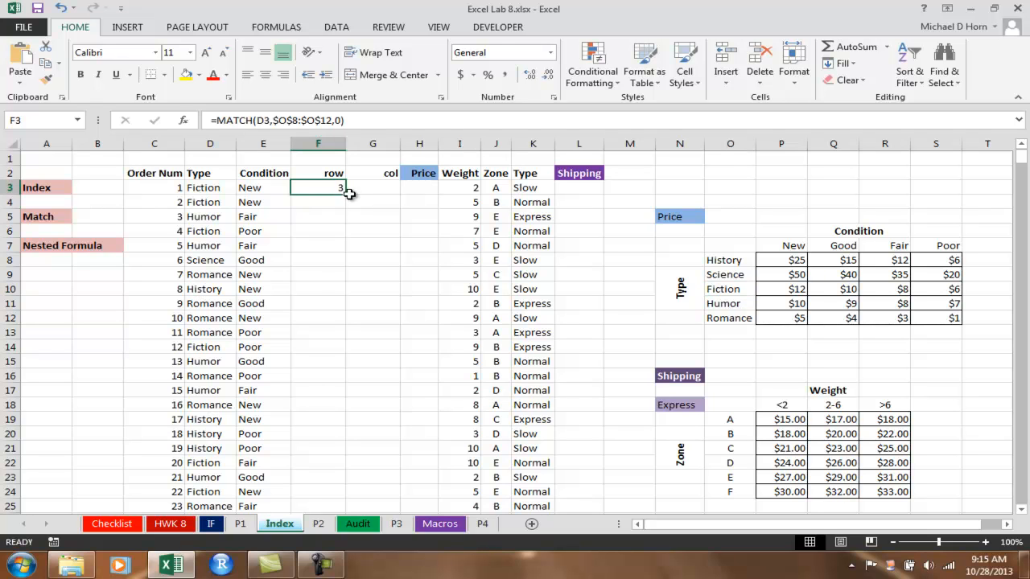
{"action": "double_click", "coordinate": [349, 194]}
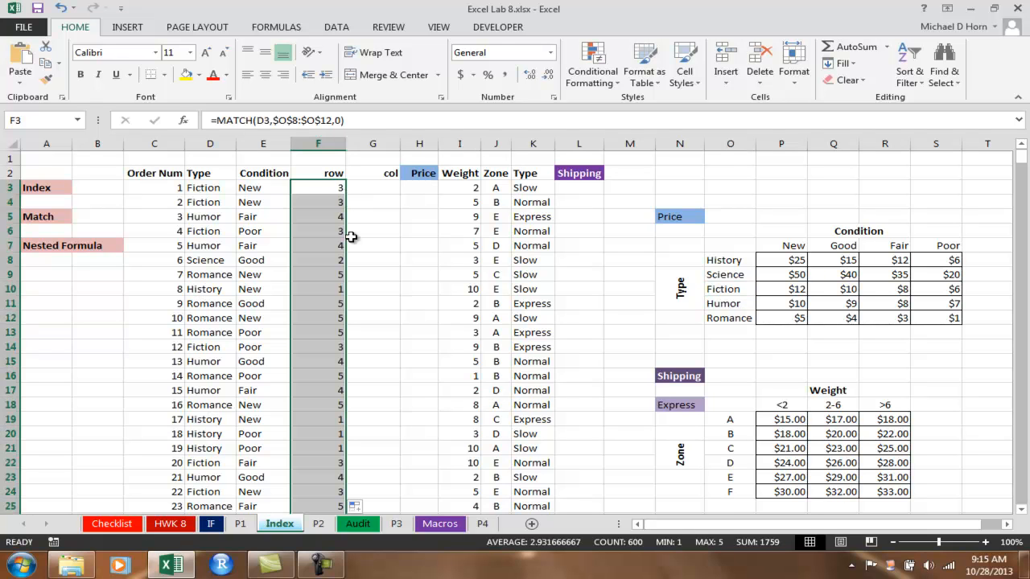
{"action": "left_click", "coordinate": [318, 250]}
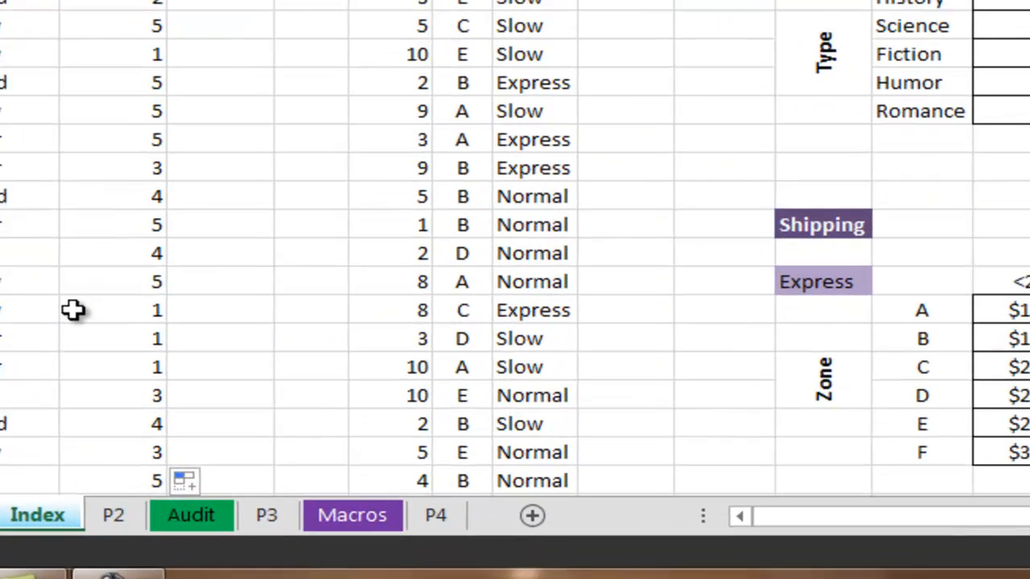
- Write a MATCH formula in G3 that looks up the condition in E3 within P7:S7 with match type 0
{"action": "left_click", "coordinate": [73, 311]}
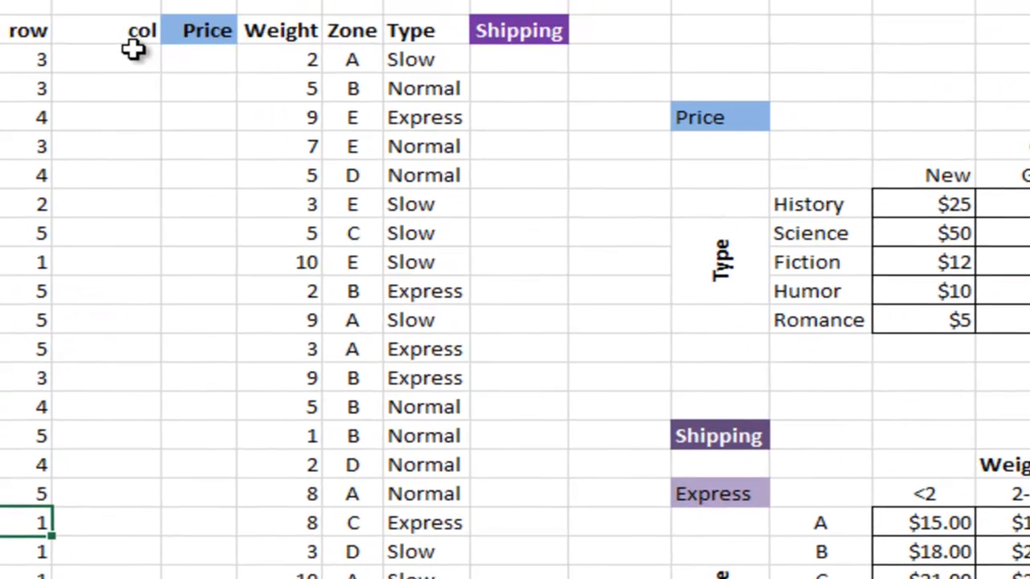
{"action": "left_click", "coordinate": [131, 50]}
{"action": "type", "text": "=matc"}
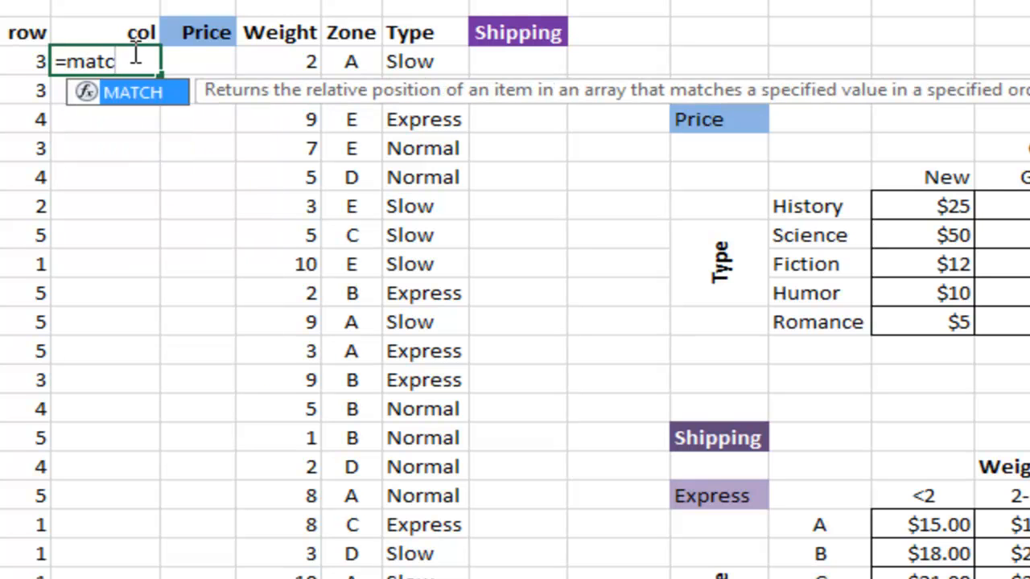
{"action": "type", "text": "h("}
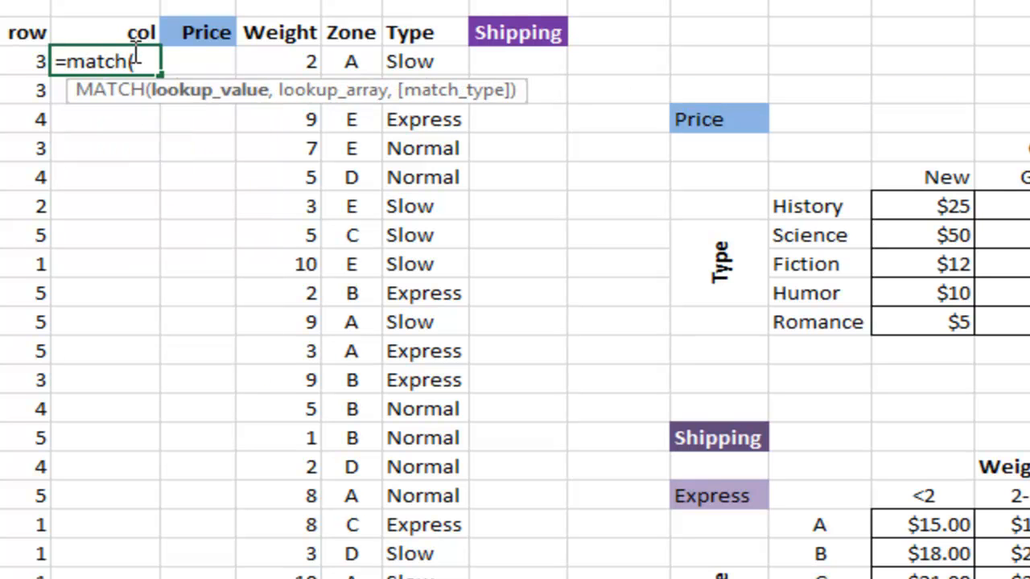
{"action": "type", "text": "E3"}
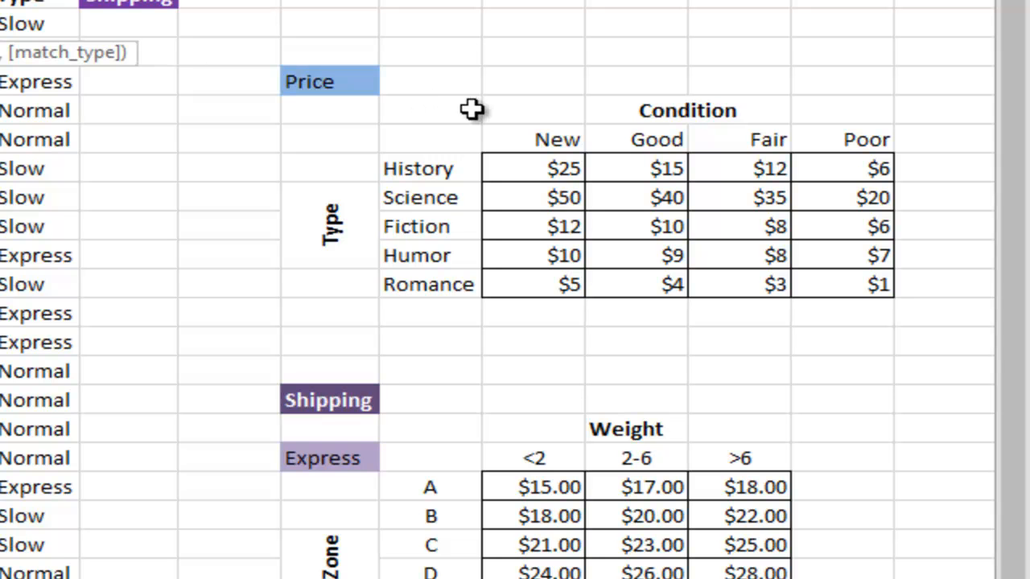
{"action": "left_click_drag", "start_coordinate": [502, 140], "coordinate": [844, 142]}
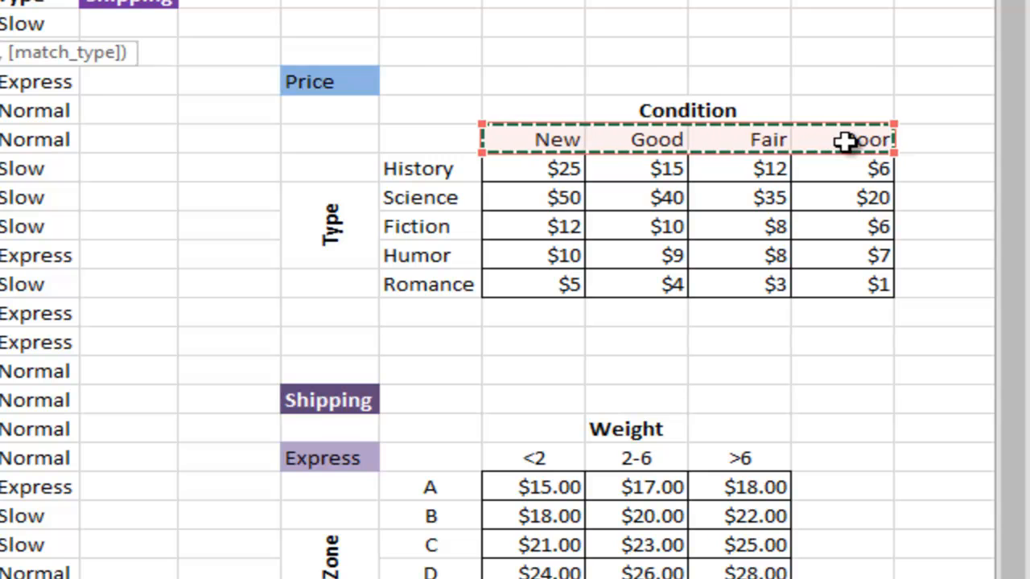
{"action": "type", "text": ","}
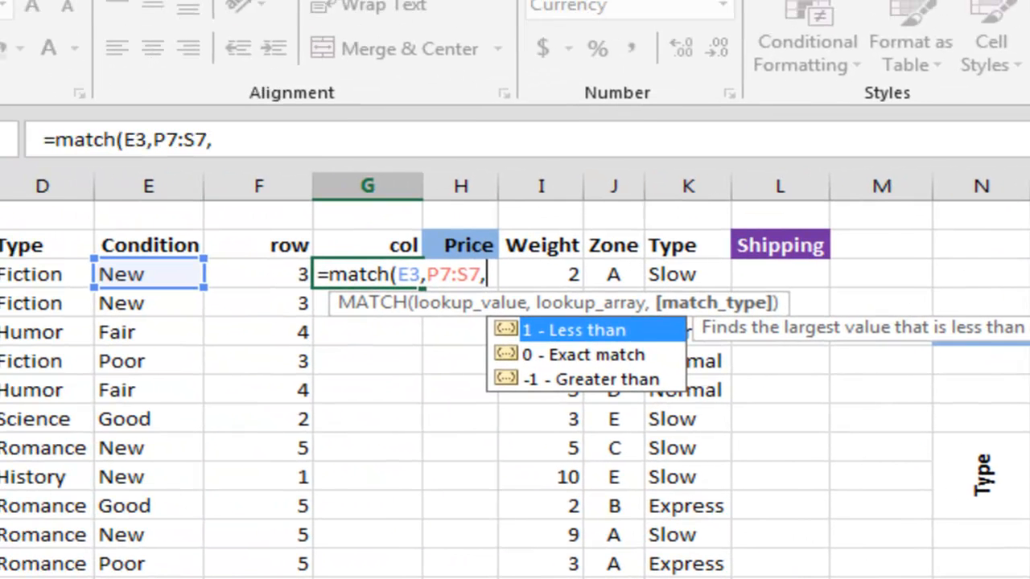
{"action": "type", "text": "0)"}
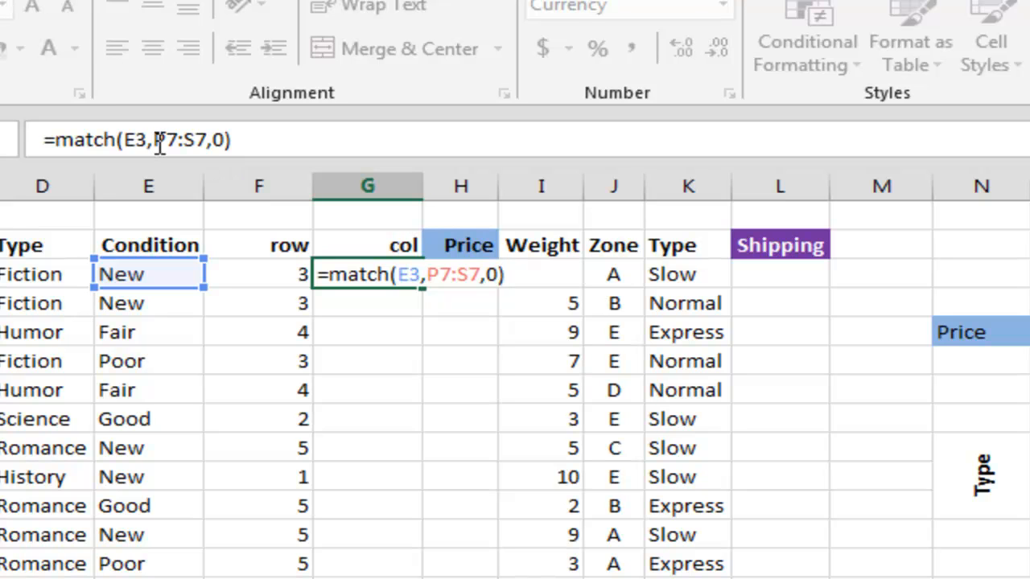
- Make the lookup range absolute as $P$7:$S$7 in the G3 formula and enter it
{"action": "left_click_drag", "start_coordinate": [154, 140], "coordinate": [206, 140]}
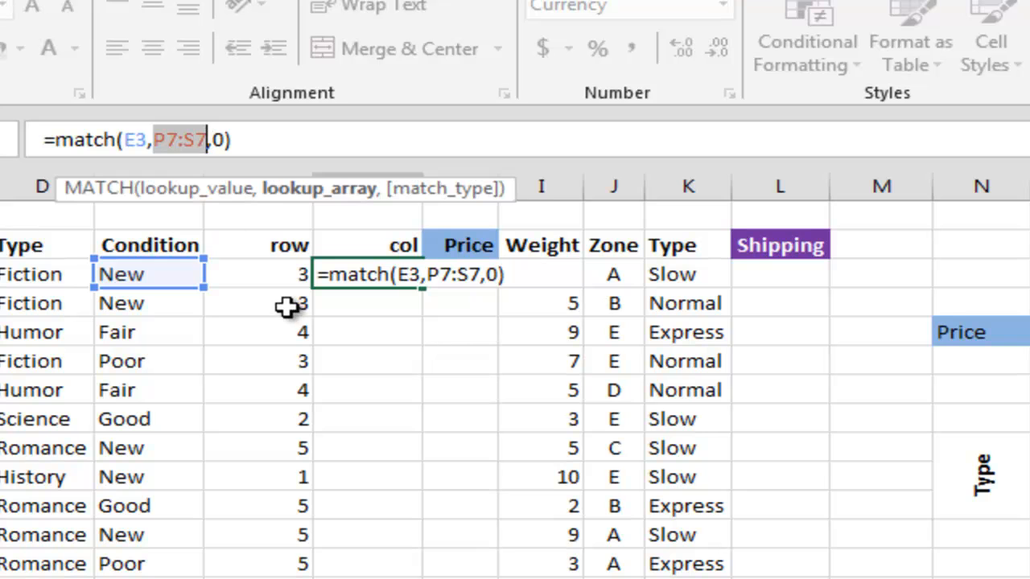
{"action": "key", "text": "F4"}
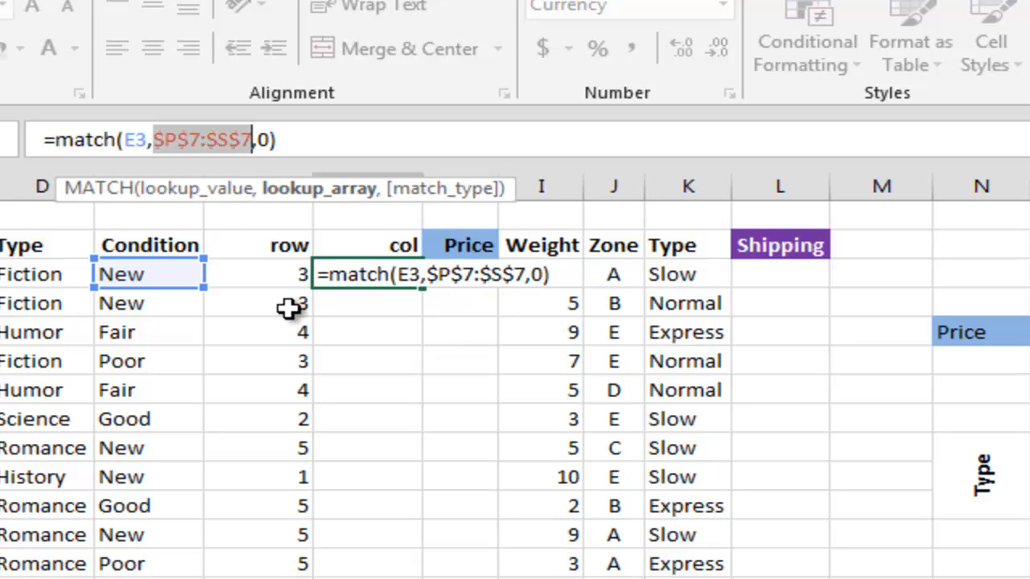
{"action": "key", "text": "ctrl+Return"}
- Clear the cell formatting of the MATCH result in G3
{"action": "left_click", "coordinate": [391, 270]}
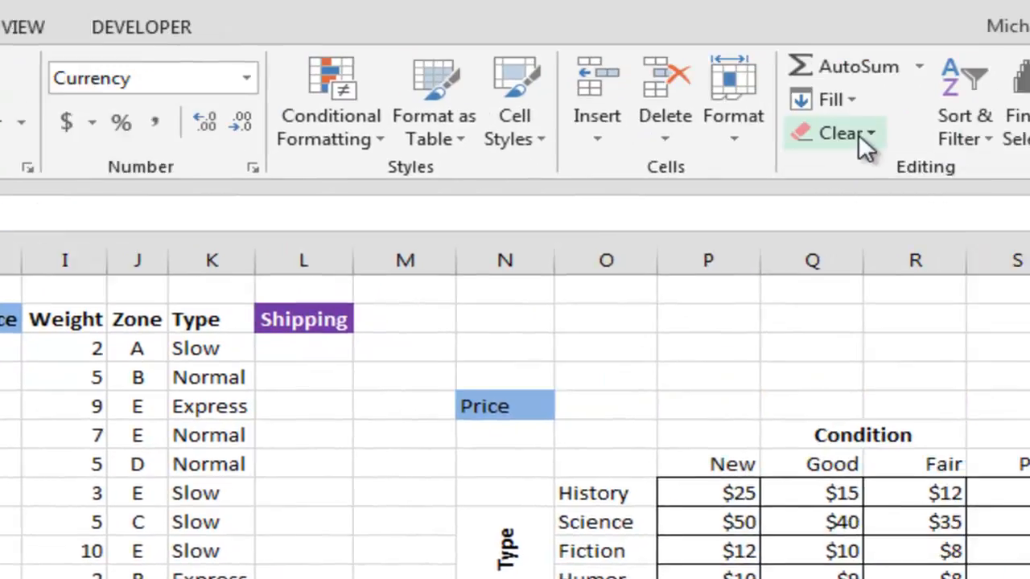
{"action": "left_click", "coordinate": [856, 134]}
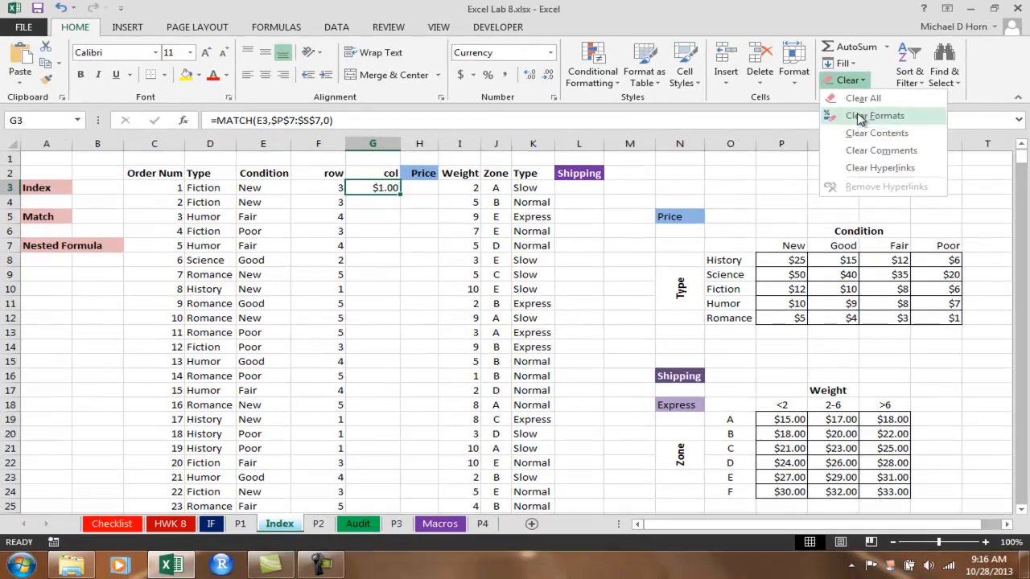
{"action": "left_click", "coordinate": [698, 225]}
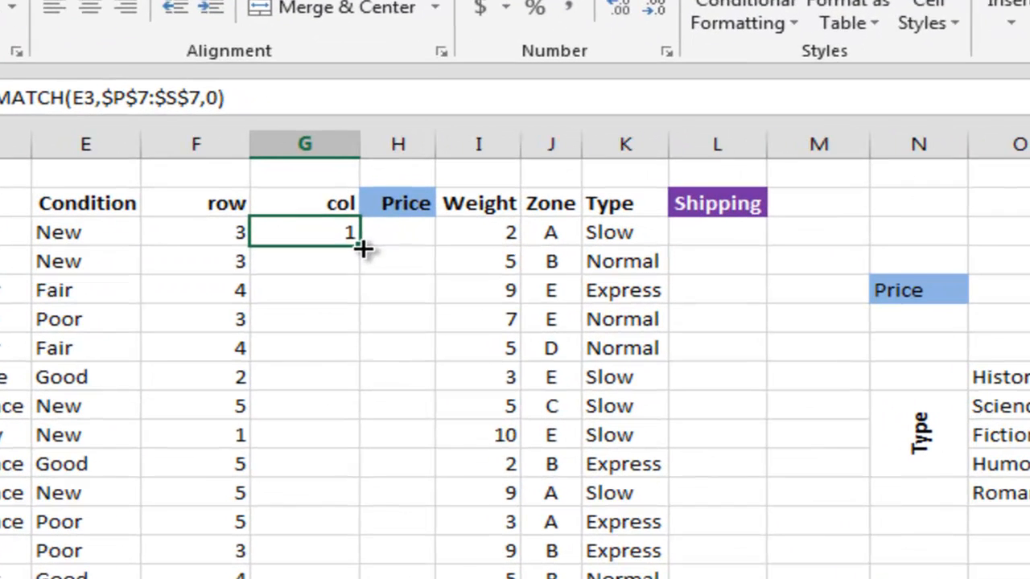
- Fill the G3 formula down the col column for all orders and check the copied formulas in G6 and G7
{"action": "double_click", "coordinate": [362, 250]}
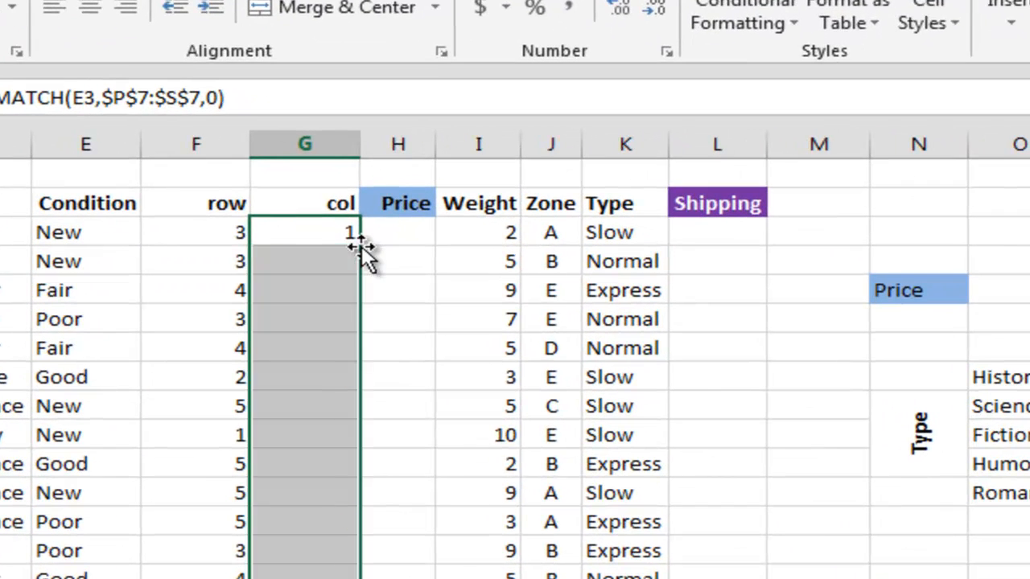
{"action": "left_click", "coordinate": [313, 326]}
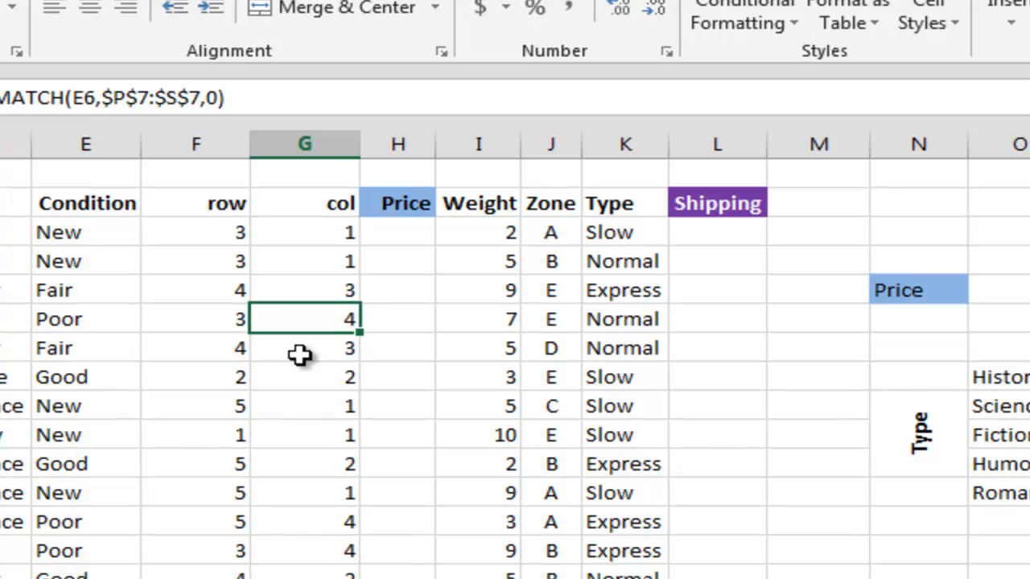
{"action": "left_click", "coordinate": [299, 354]}
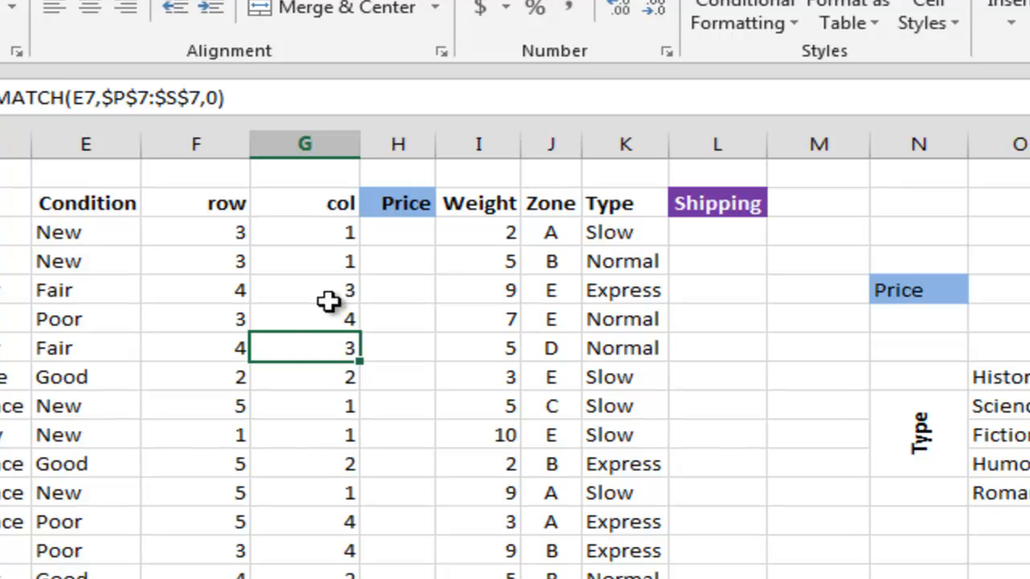
- Cycle the first reference of the lookup range in the G3 formula through its reference types to P$7
{"action": "left_click", "coordinate": [340, 235]}
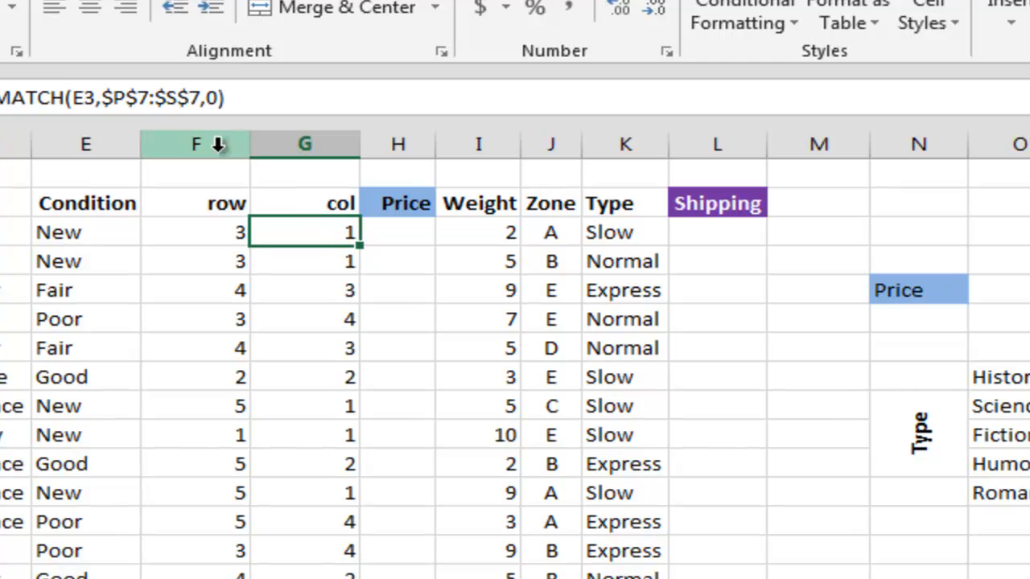
{"action": "left_click", "coordinate": [112, 98]}
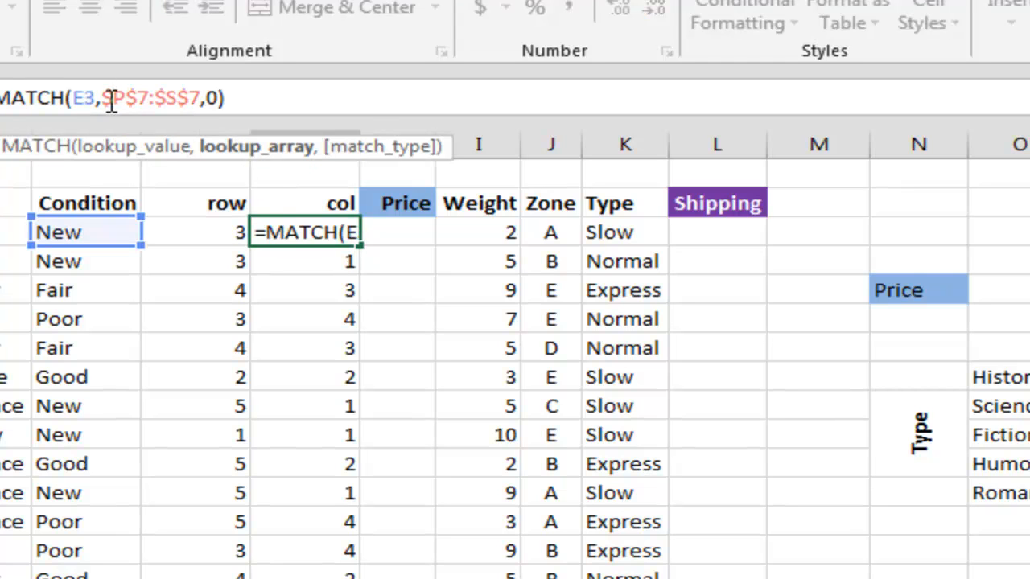
{"action": "key", "text": "F4"}
{"action": "key", "text": "F4"}
{"action": "key", "text": "F4"}
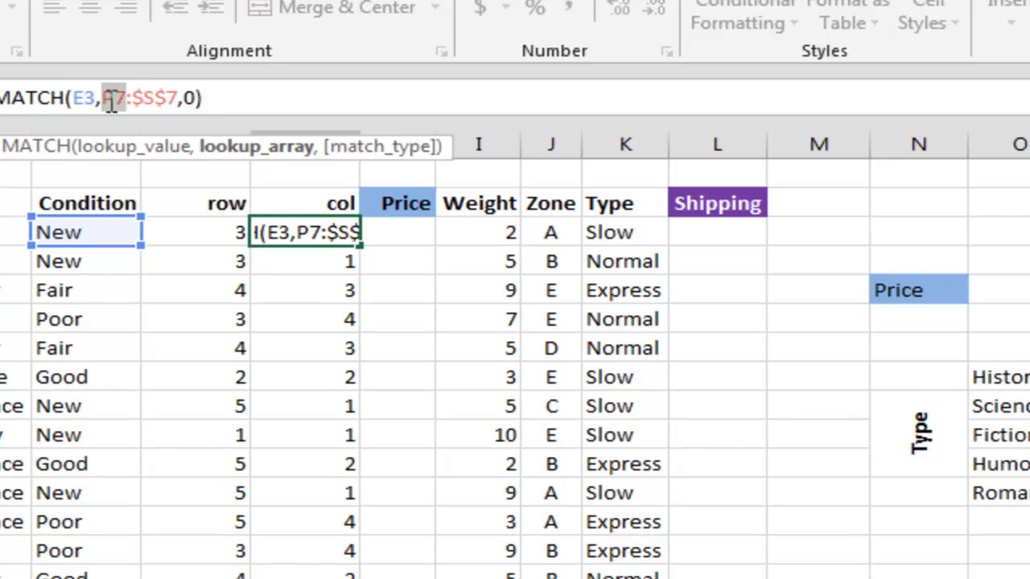
{"action": "key", "text": "F4"}
{"action": "key", "text": "F4"}
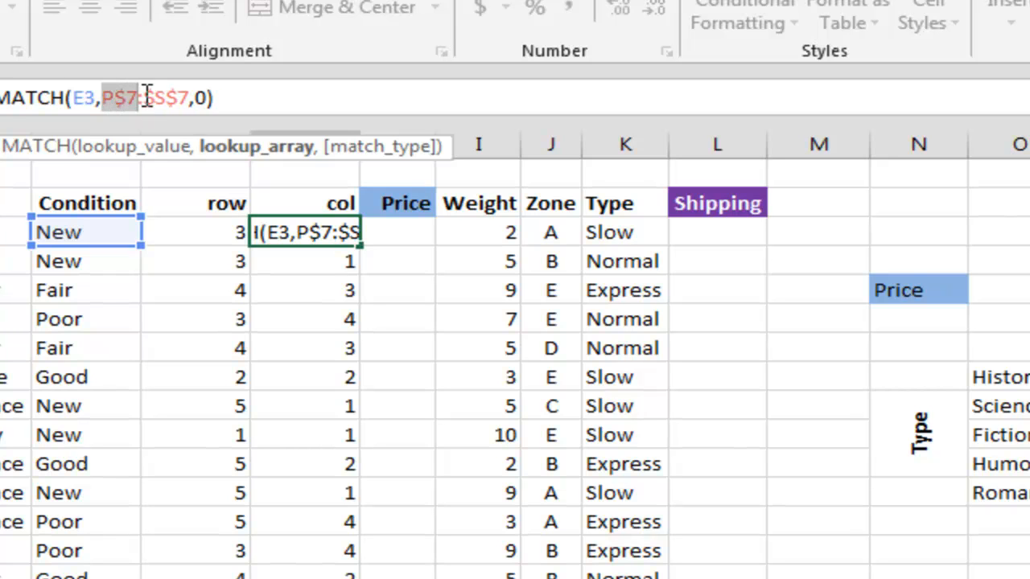
- Remove the remaining dollar signs from the lookup range in the G3 formula so it reads P7:S7
{"action": "left_click", "coordinate": [128, 96]}
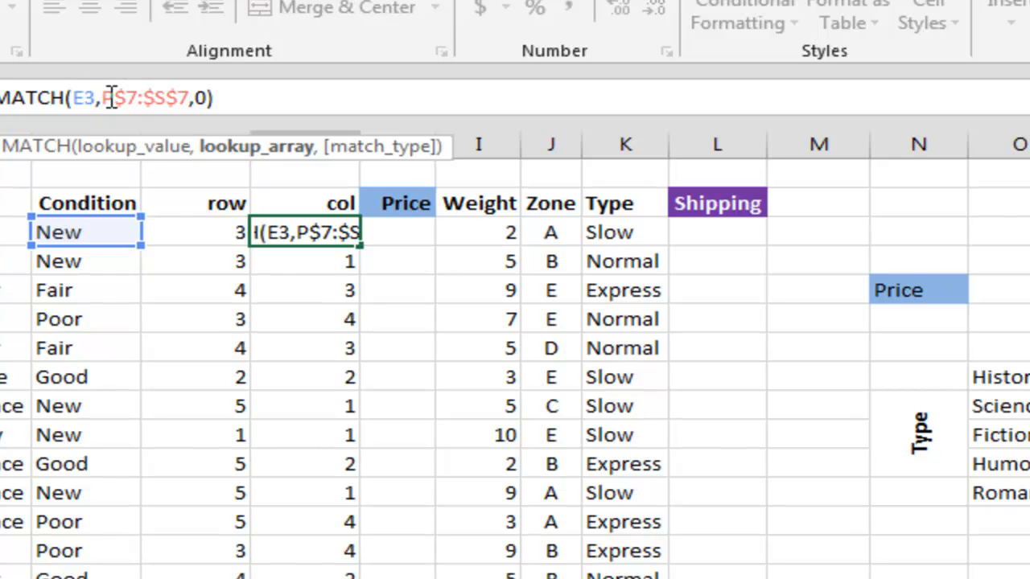
{"action": "key", "text": "BackSpace"}
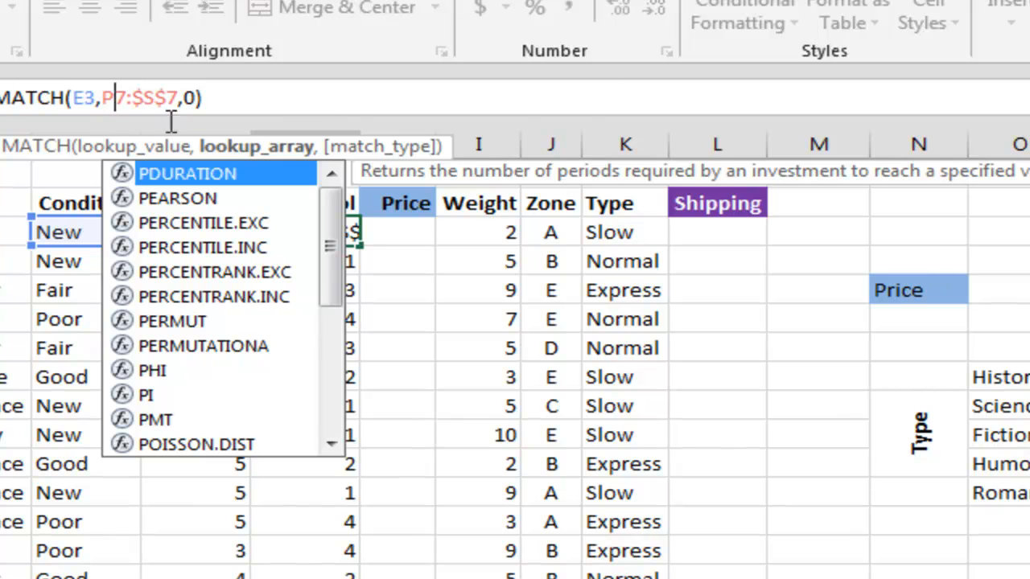
{"action": "left_click", "coordinate": [137, 97]}
{"action": "key", "text": "BackSpace"}
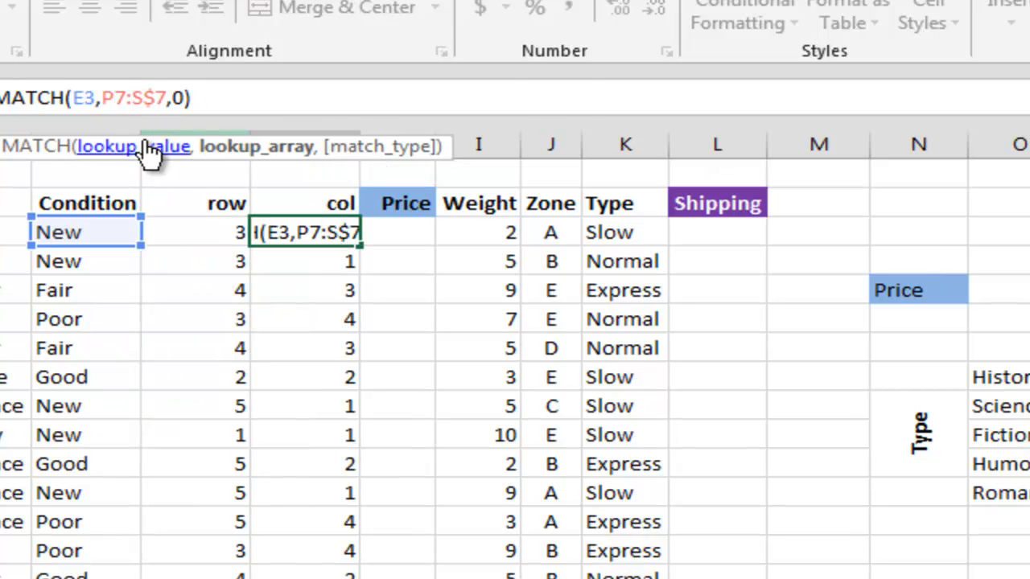
{"action": "left_click", "coordinate": [159, 97]}
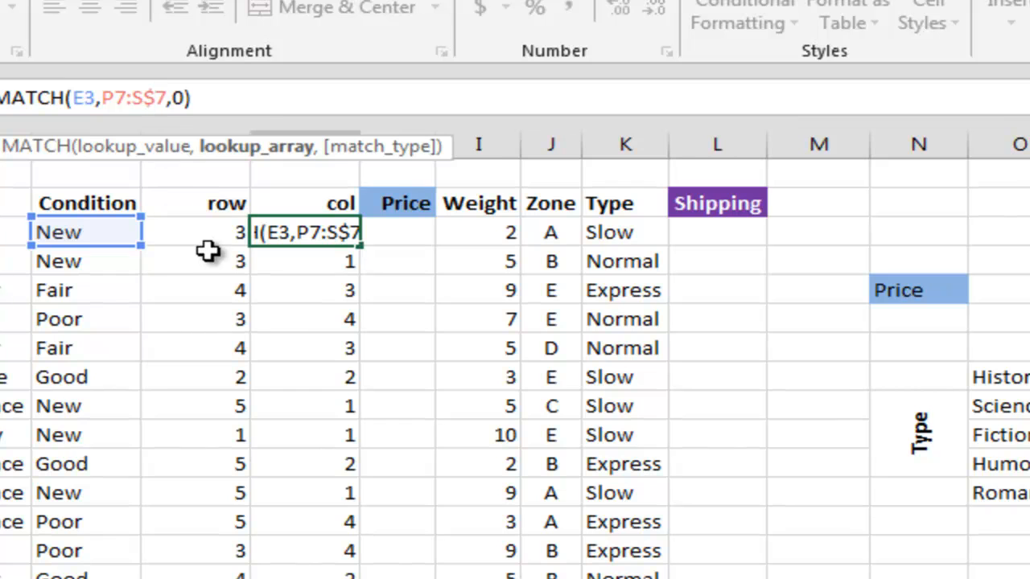
{"action": "key", "text": "BackSpace"}
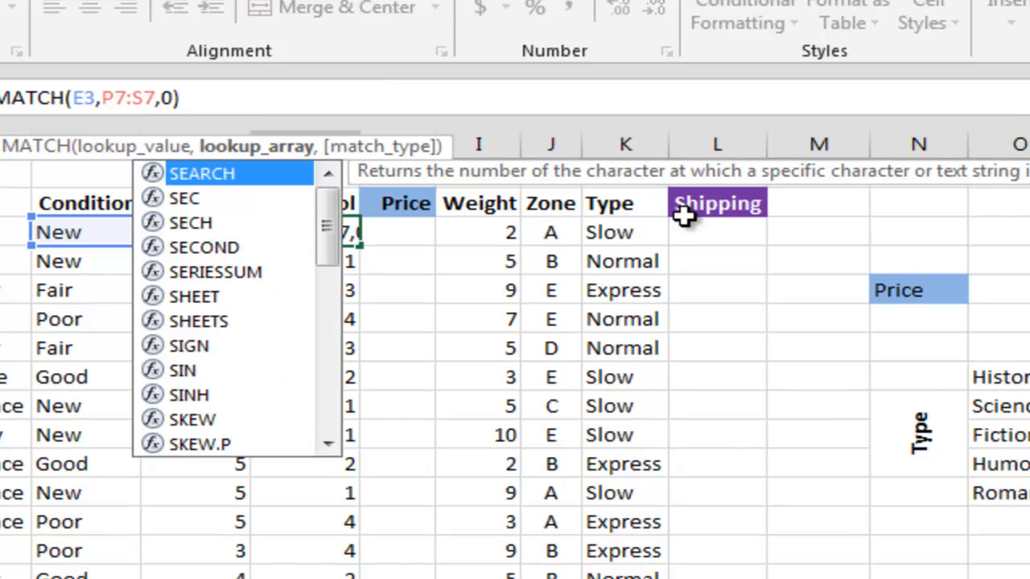
{"action": "left_click", "coordinate": [214, 100]}
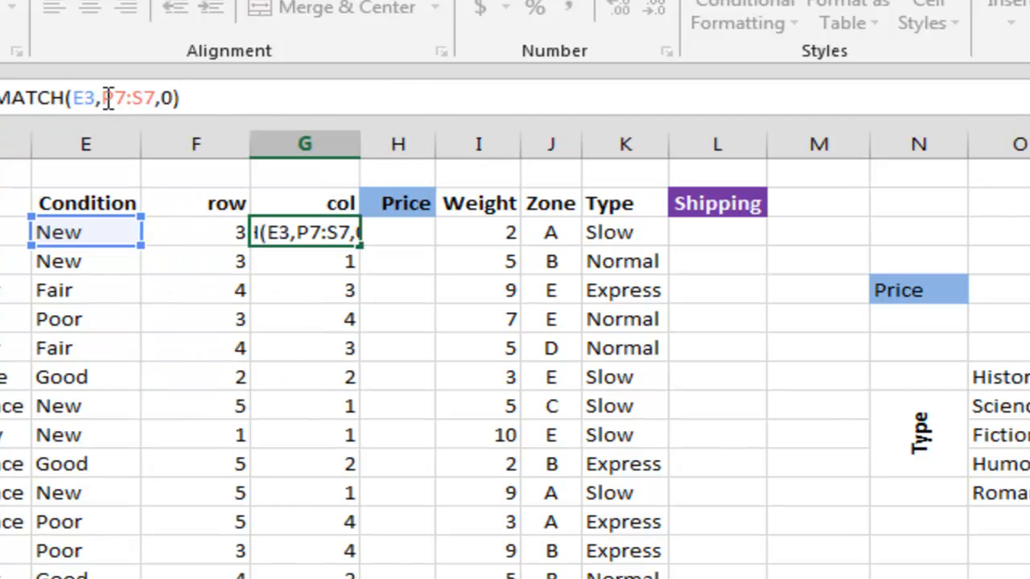
- Convert the whole P7:S7 range in the G3 formula to the absolute $P$7:$S$7 and enter it
{"action": "left_click_drag", "start_coordinate": [101, 104], "coordinate": [151, 105]}
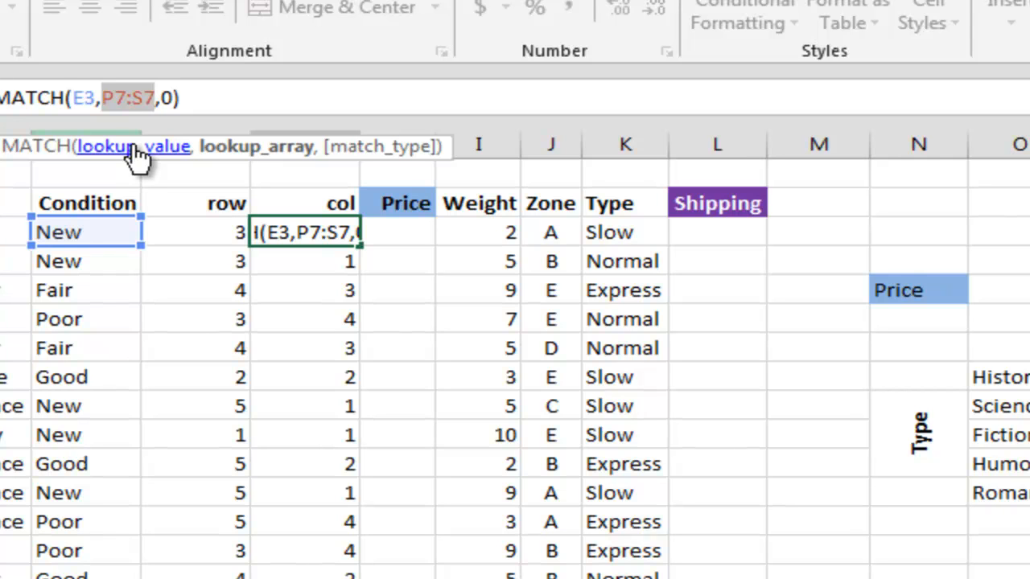
{"action": "key", "text": "F4"}
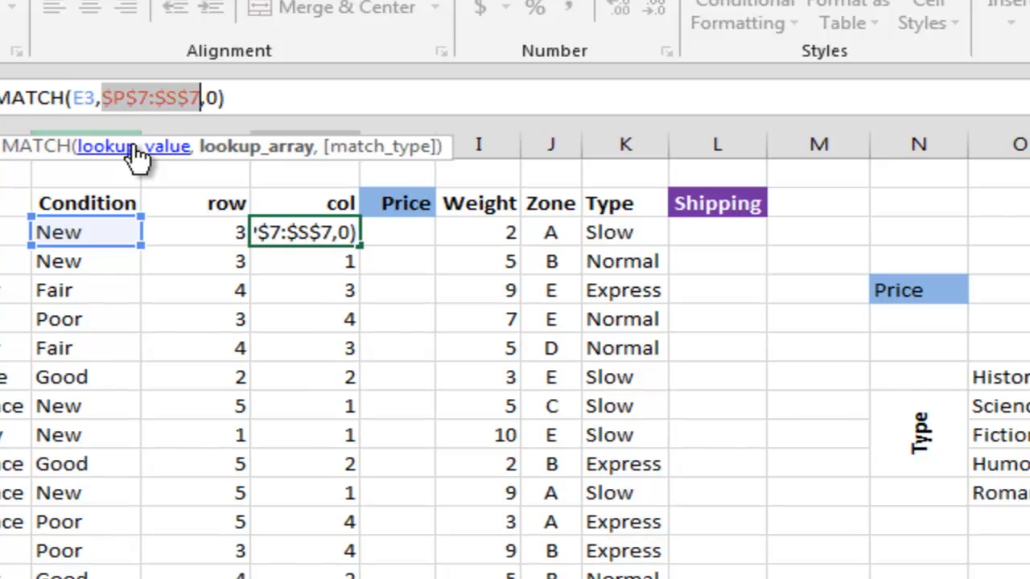
{"action": "key", "text": "Return"}
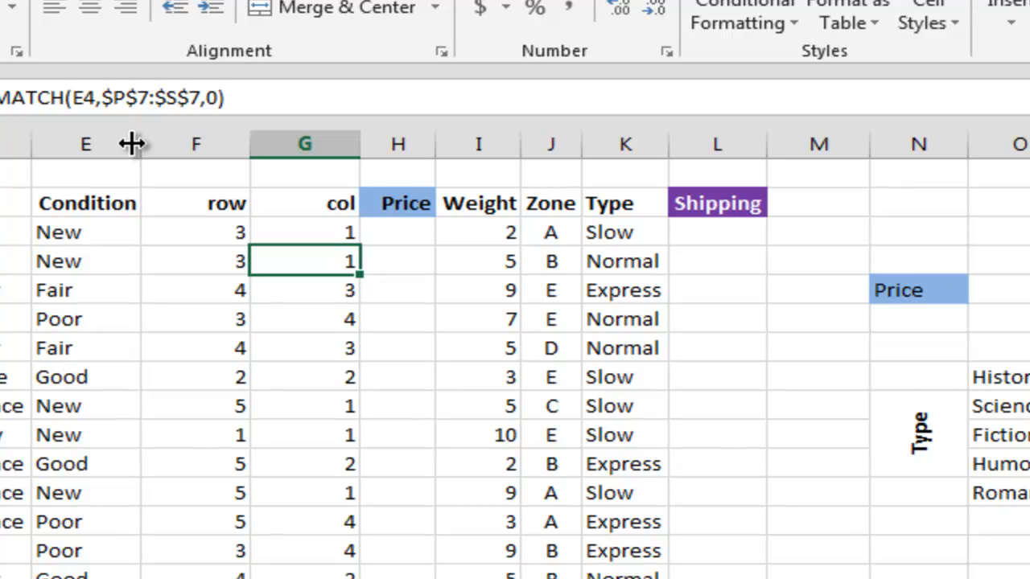
- Write the price formula =INDEX(P8:S12,F3,G3) in H3, using the price table, row position and column position
{"action": "left_click", "coordinate": [401, 230]}
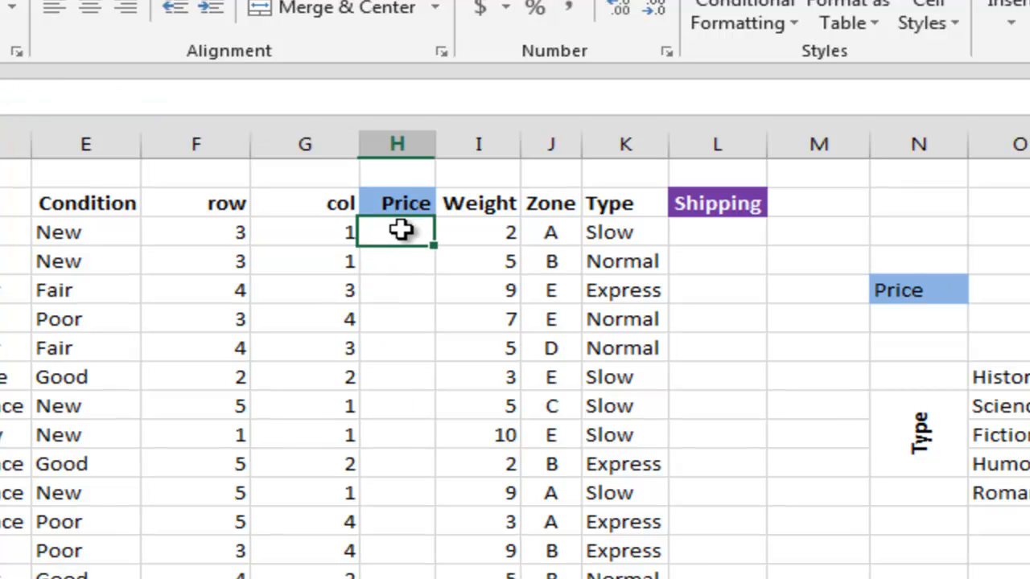
{"action": "type", "text": "=ind"}
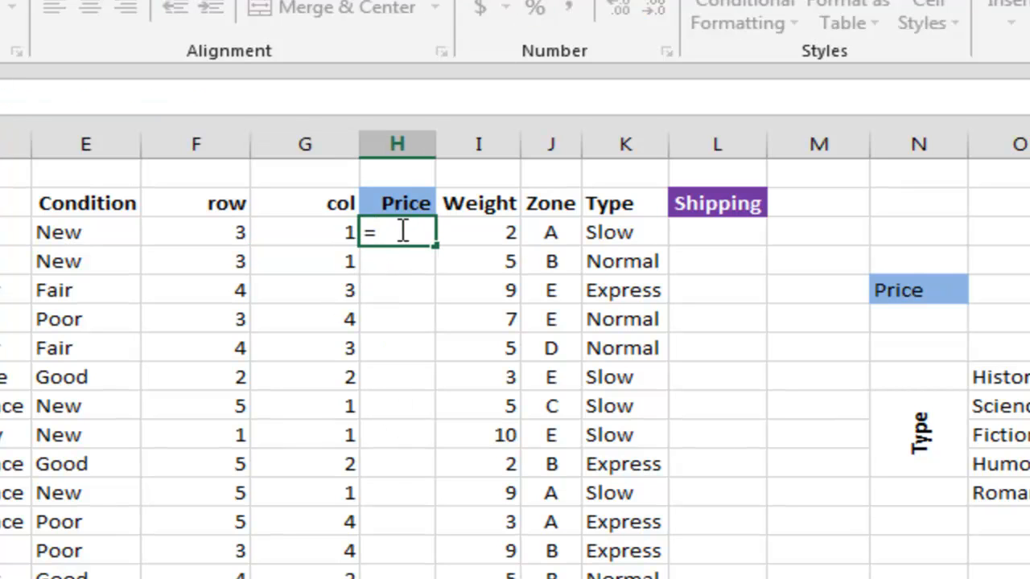
{"action": "type", "text": "ex("}
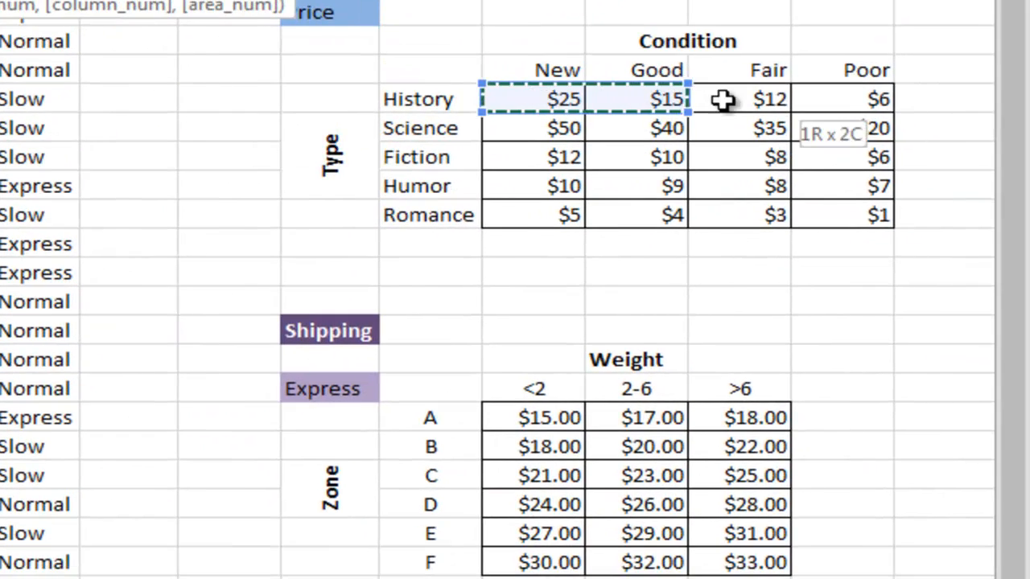
{"action": "left_click_drag", "start_coordinate": [722, 99], "coordinate": [853, 213]}
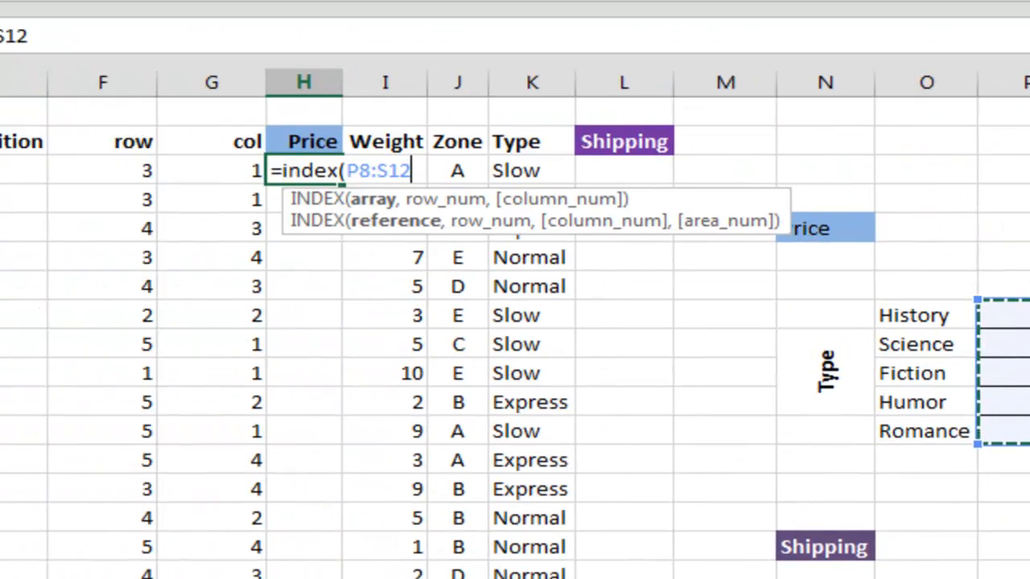
{"action": "type", "text": ","}
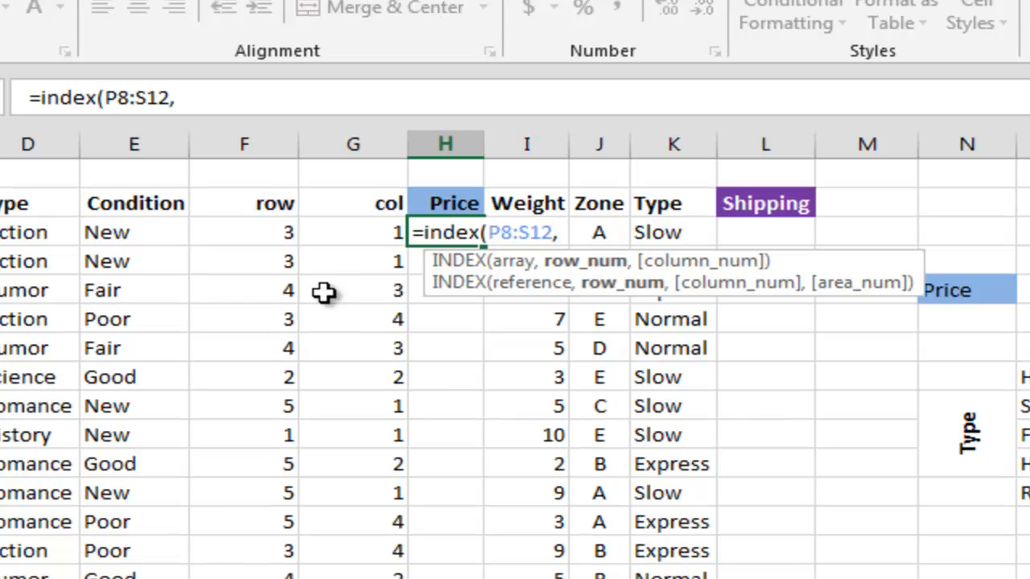
{"action": "left_click", "coordinate": [268, 232]}
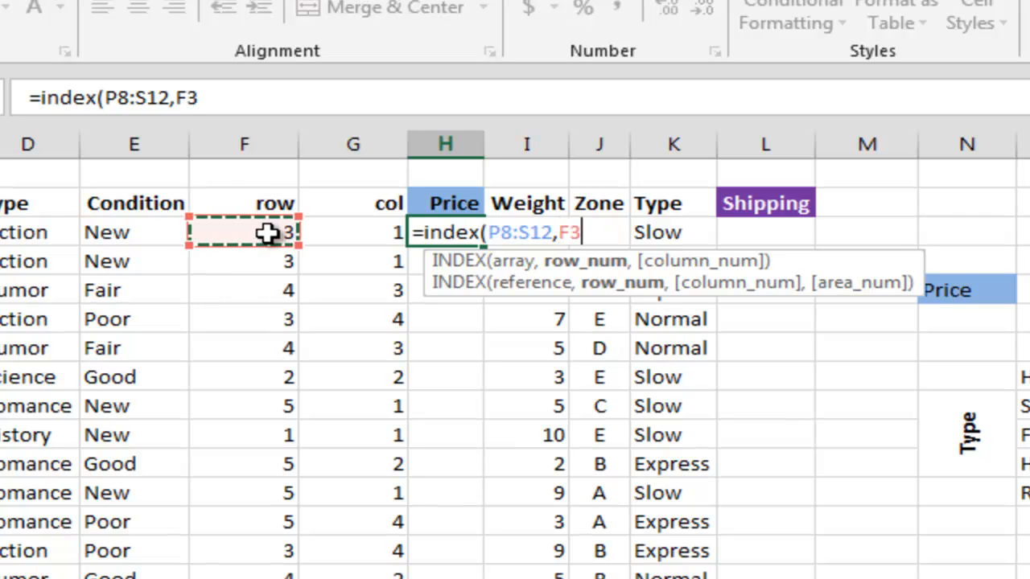
{"action": "type", "text": ","}
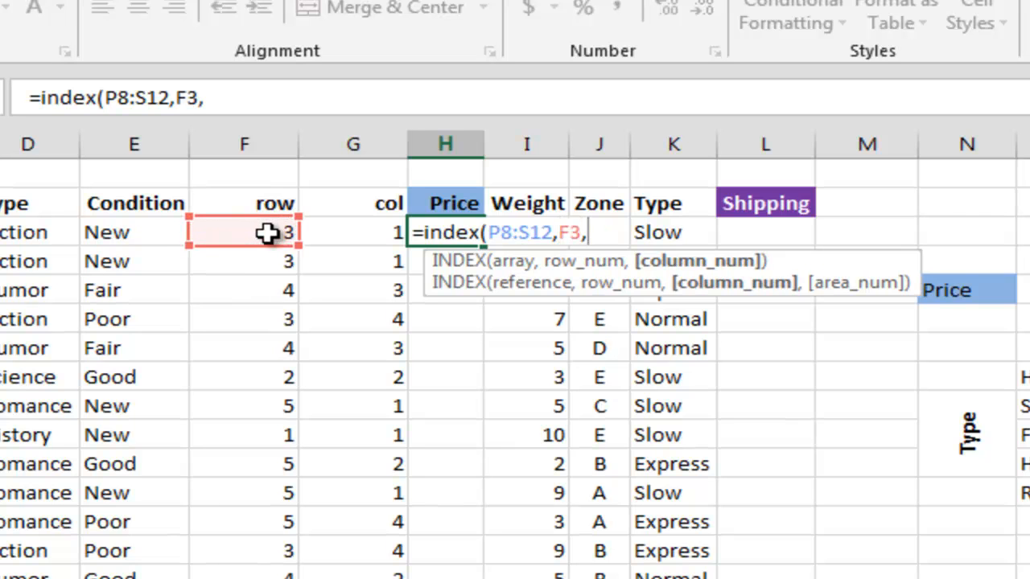
{"action": "left_click", "coordinate": [352, 238]}
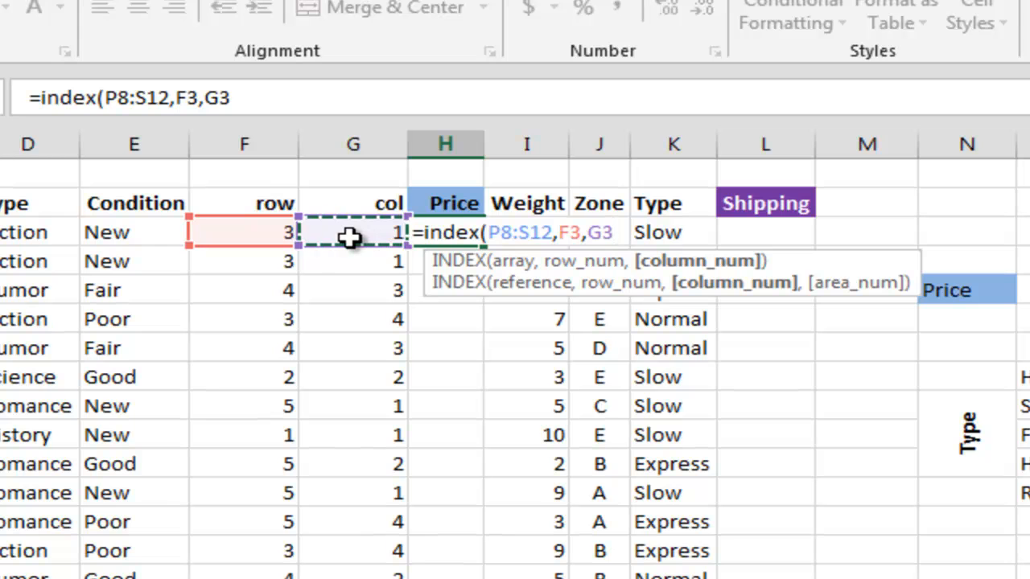
{"action": "type", "text": ")"}
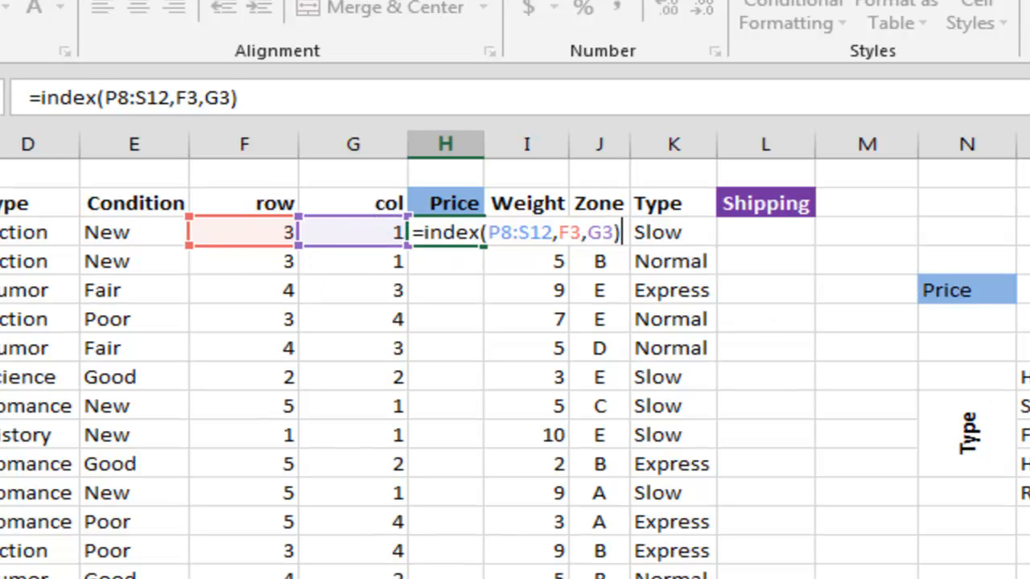
- Make the price table range in the H3 formula absolute as $P$8:$S$12 and enter the formula
{"action": "left_click_drag", "start_coordinate": [105, 96], "coordinate": [168, 91]}
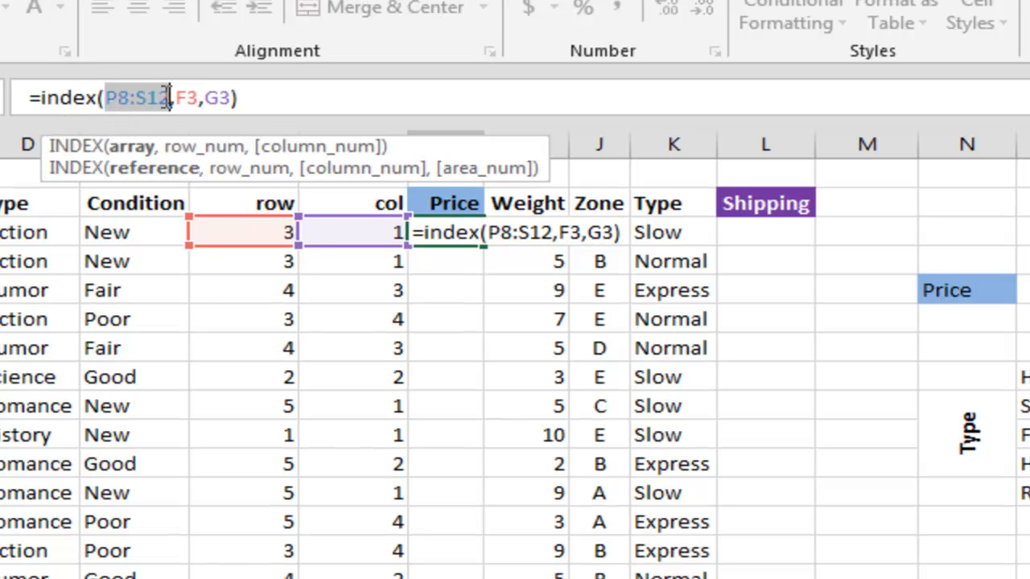
{"action": "key", "text": "F4"}
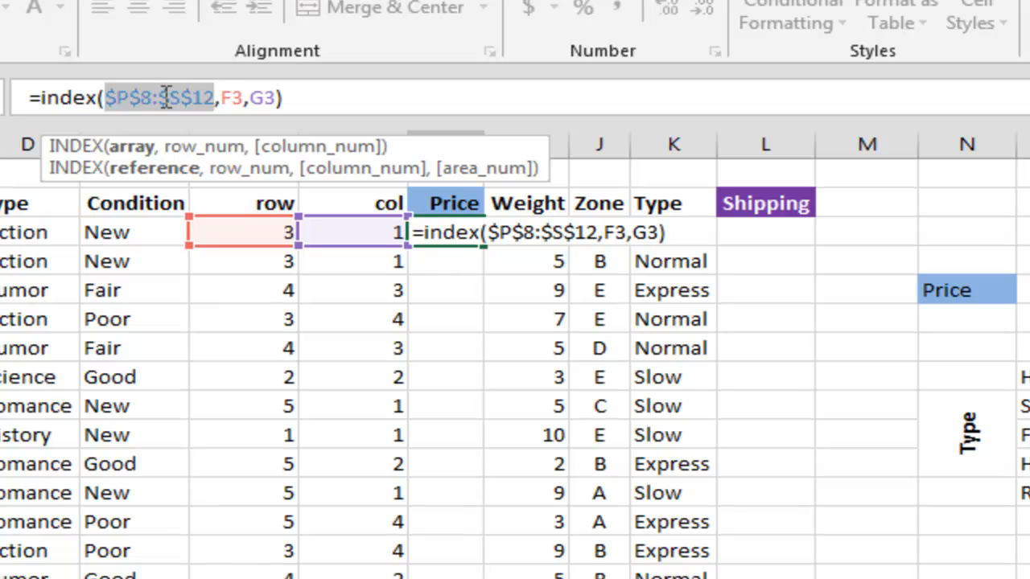
{"action": "key", "text": "Return"}
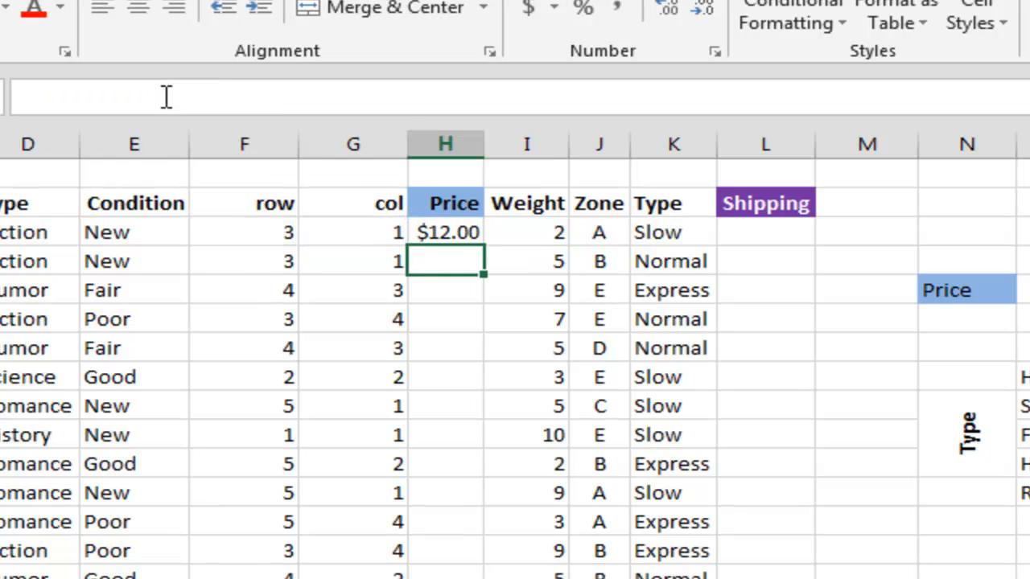
- Fill the H3 formula down the Price column for all orders and check the copied formulas in H8, H12 and H17
{"action": "left_click", "coordinate": [465, 239]}
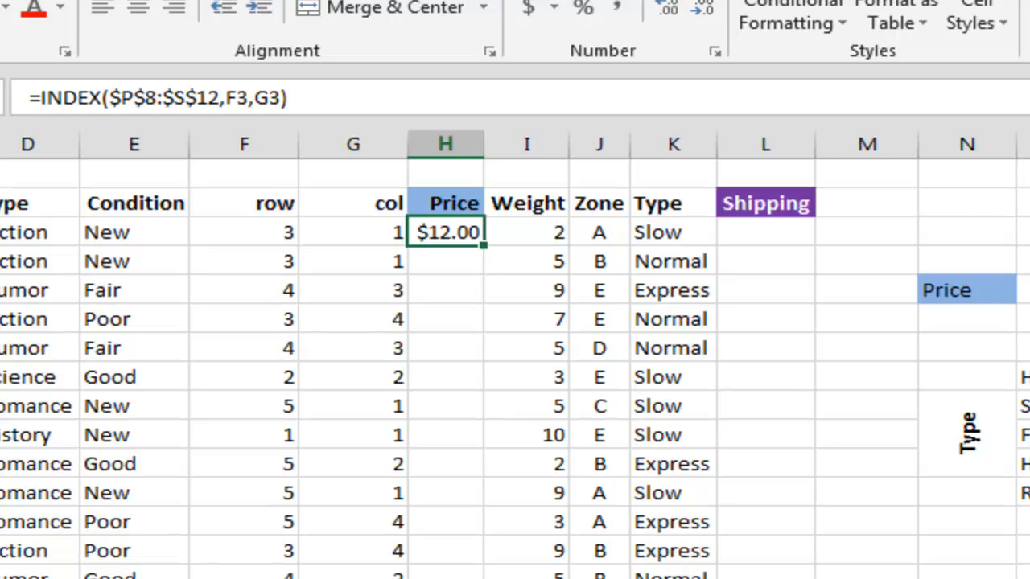
{"action": "double_click", "coordinate": [483, 251]}
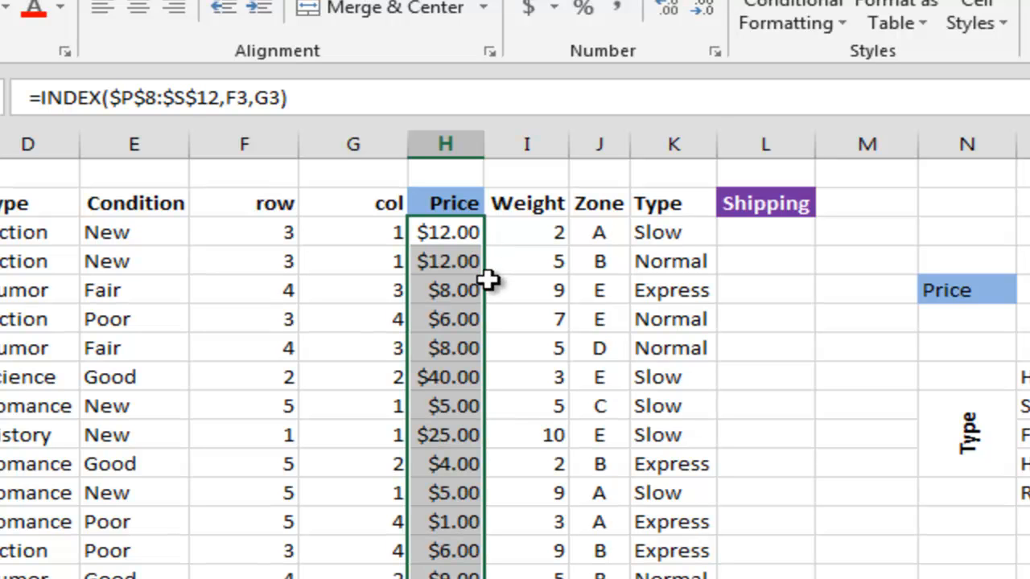
{"action": "left_click", "coordinate": [456, 380]}
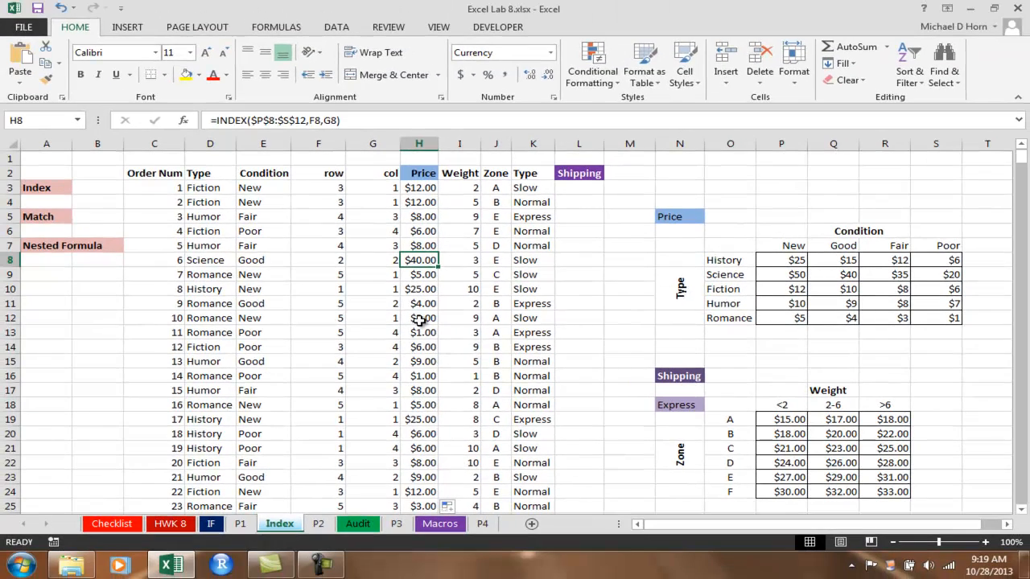
{"action": "left_click", "coordinate": [419, 320]}
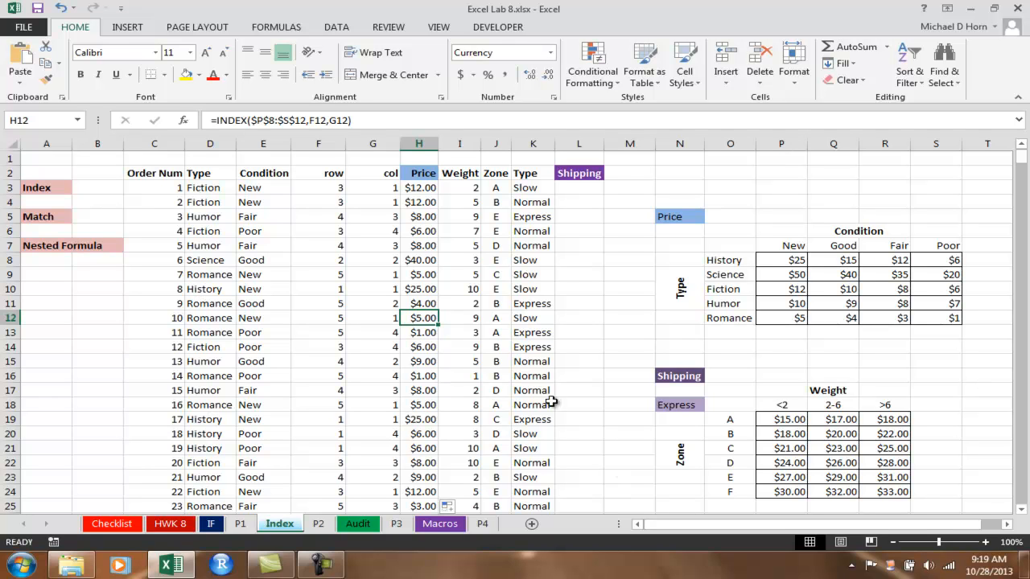
{"action": "left_click", "coordinate": [410, 391]}
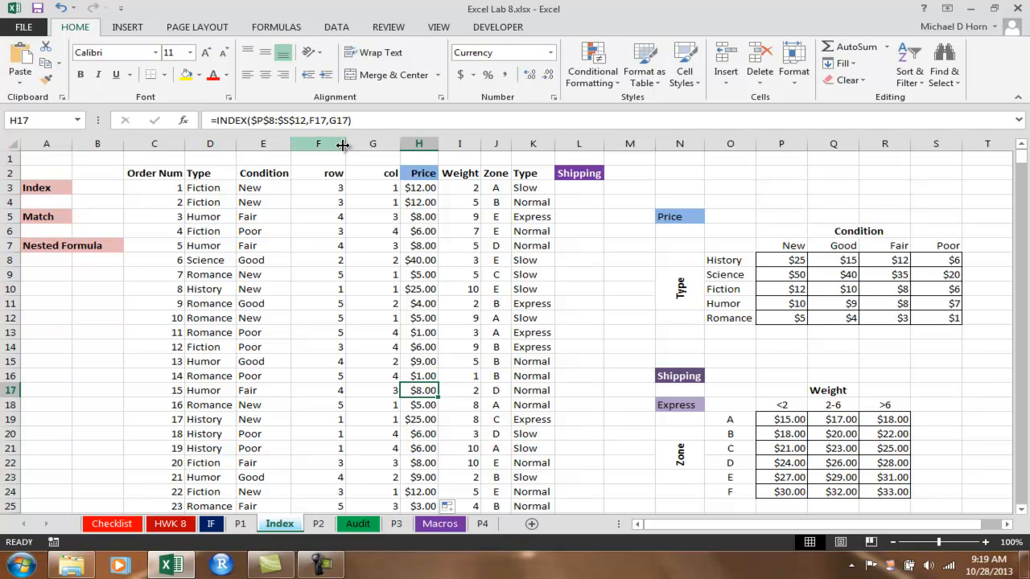
- Review the MATCH formulas in F3 and G3 and the row argument of the INDEX formula in H3
{"action": "left_click", "coordinate": [336, 190]}
{"action": "left_click", "coordinate": [395, 187]}
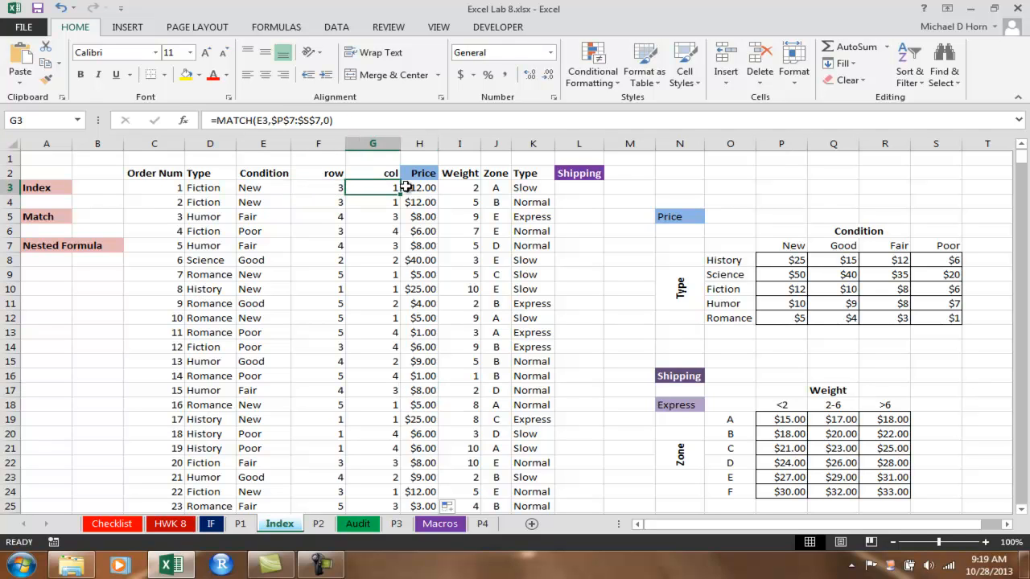
{"action": "left_click", "coordinate": [427, 188]}
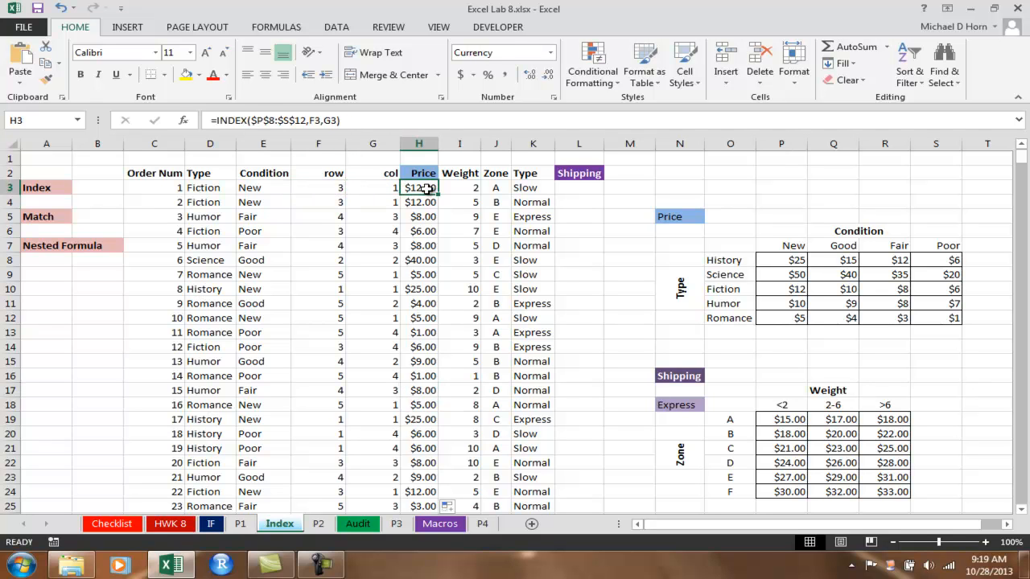
{"action": "double_click", "coordinate": [314, 120]}
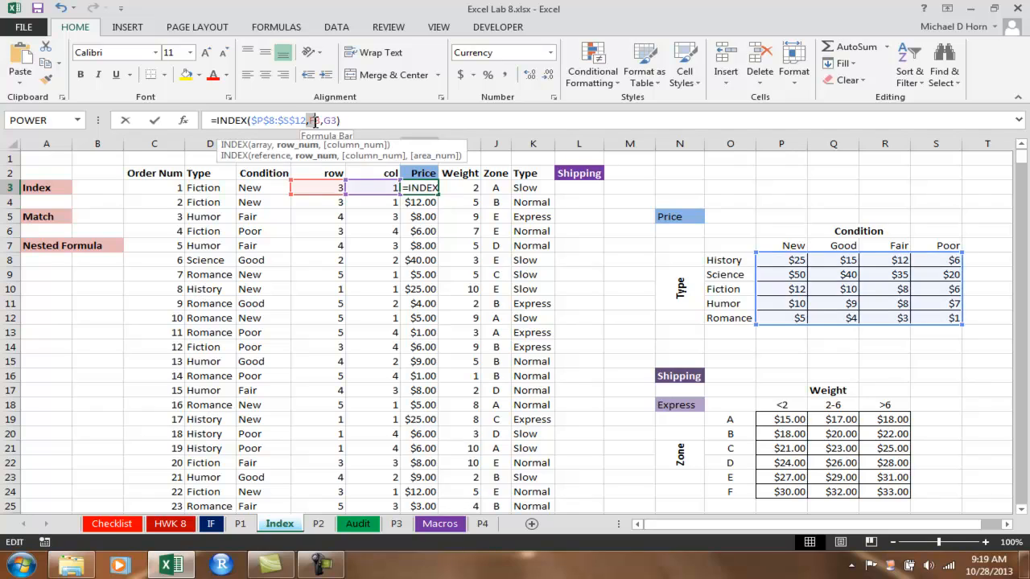
{"action": "key", "text": "Return"}
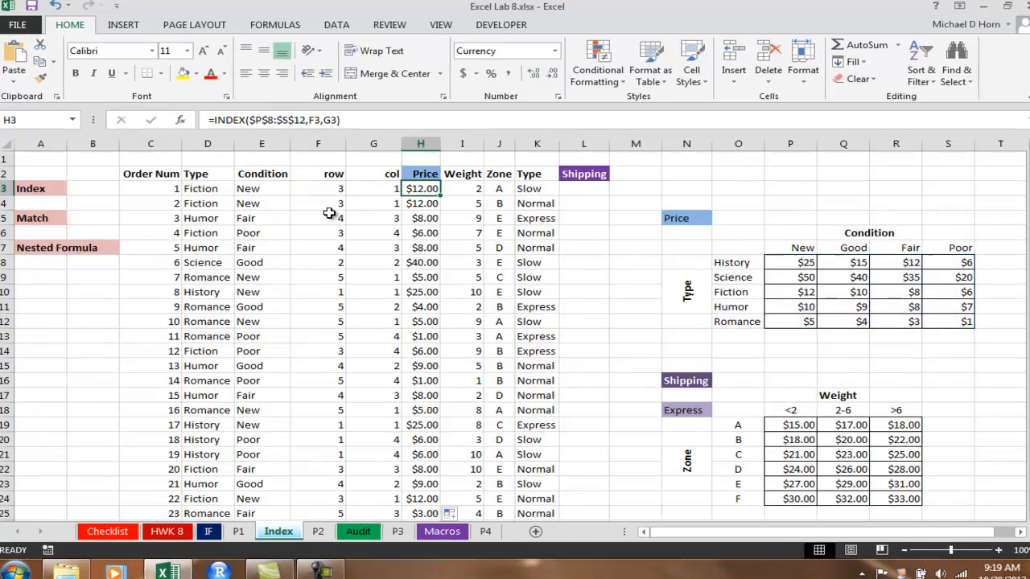
- Copy the expression MATCH(D3,$O$8:$O$12,0) without its equals sign from the F3 formula, leaving F3 unaltered
{"action": "left_click", "coordinate": [331, 230]}
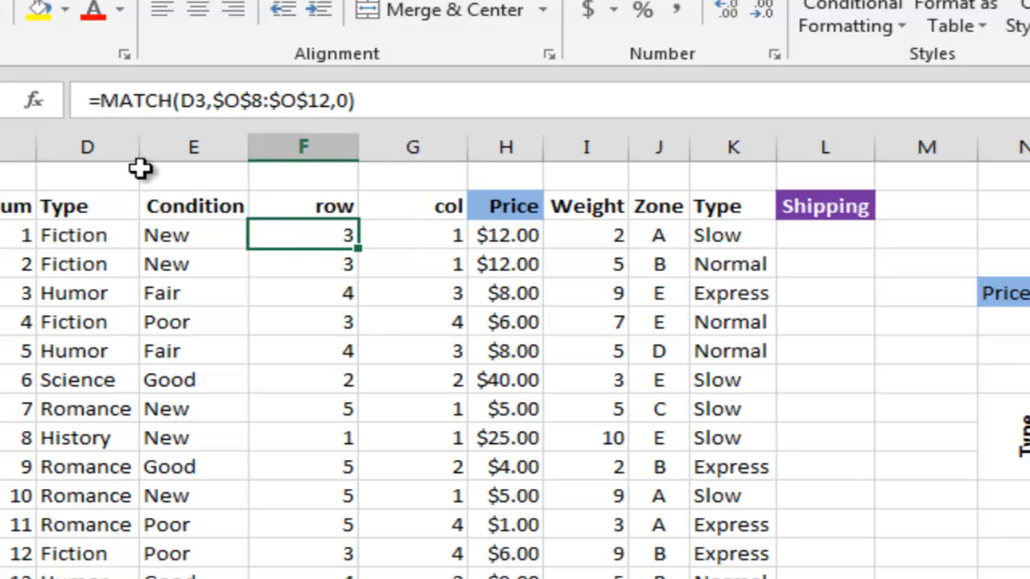
{"action": "left_click", "coordinate": [107, 100]}
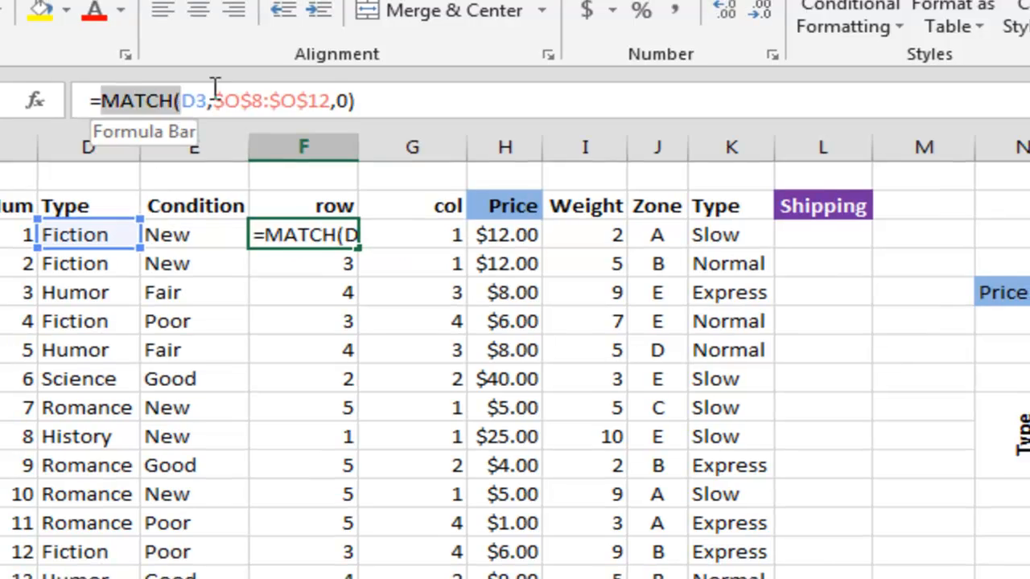
{"action": "right_click", "coordinate": [322, 105]}
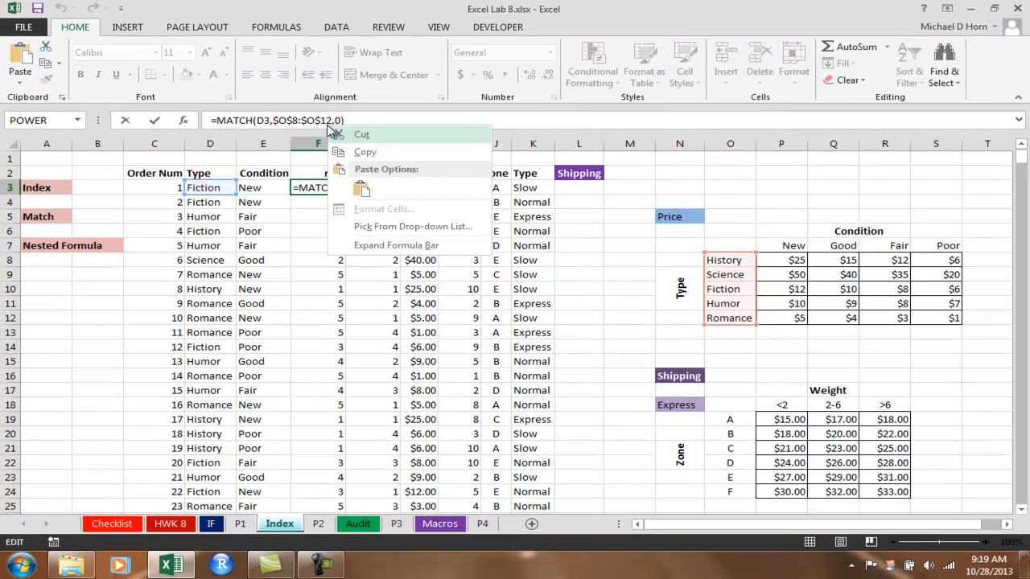
{"action": "left_click", "coordinate": [365, 153]}
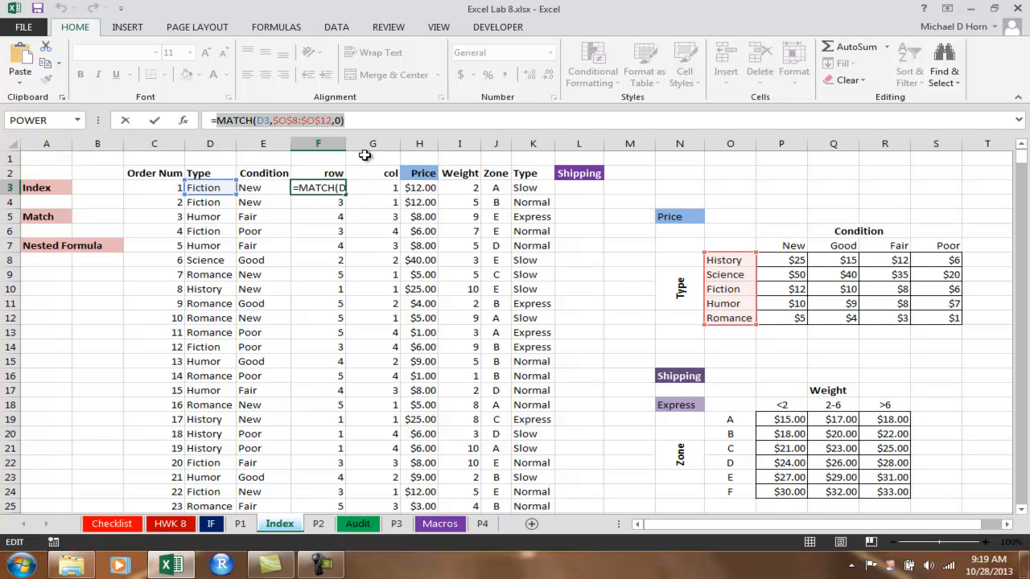
{"action": "key", "text": "Escape"}
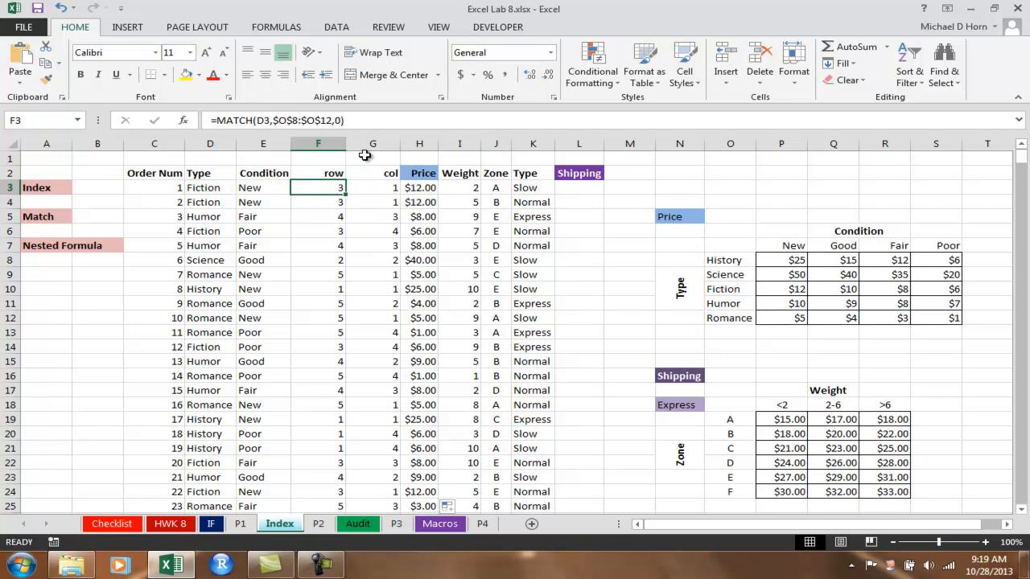
- Replace the F3 reference in the H3 INDEX formula with the copied MATCH(D3,$O$8:$O$12,0) and enter the formula
{"action": "left_click", "coordinate": [424, 192]}
{"action": "double_click", "coordinate": [315, 120]}
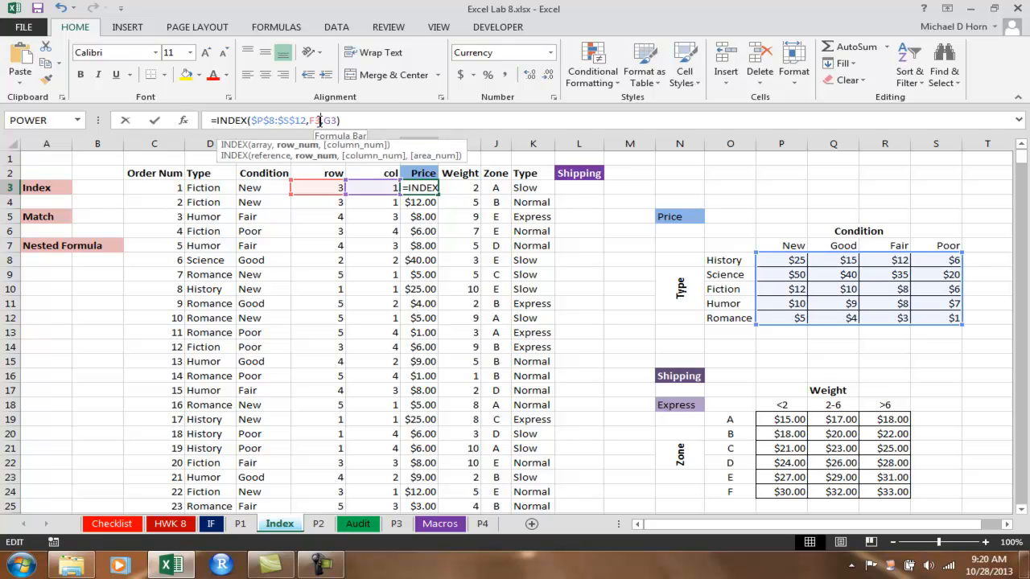
{"action": "key", "text": "BackSpace"}
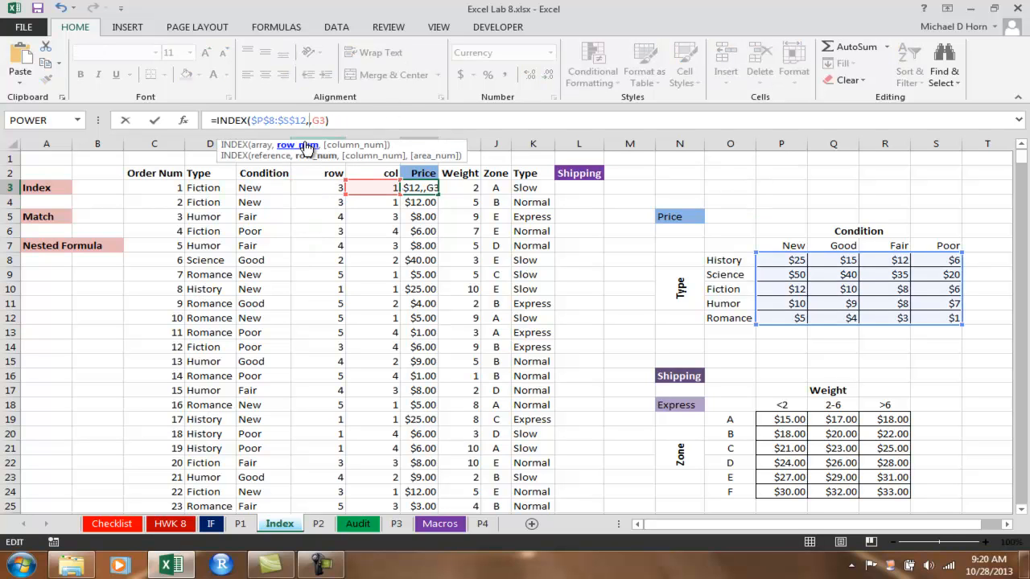
{"action": "right_click", "coordinate": [309, 125]}
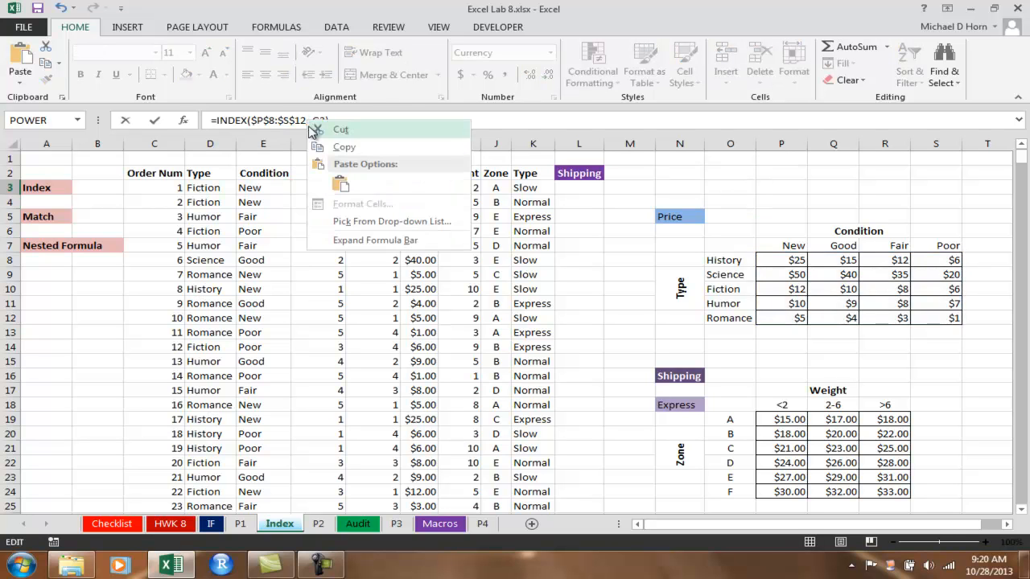
{"action": "left_click", "coordinate": [338, 184]}
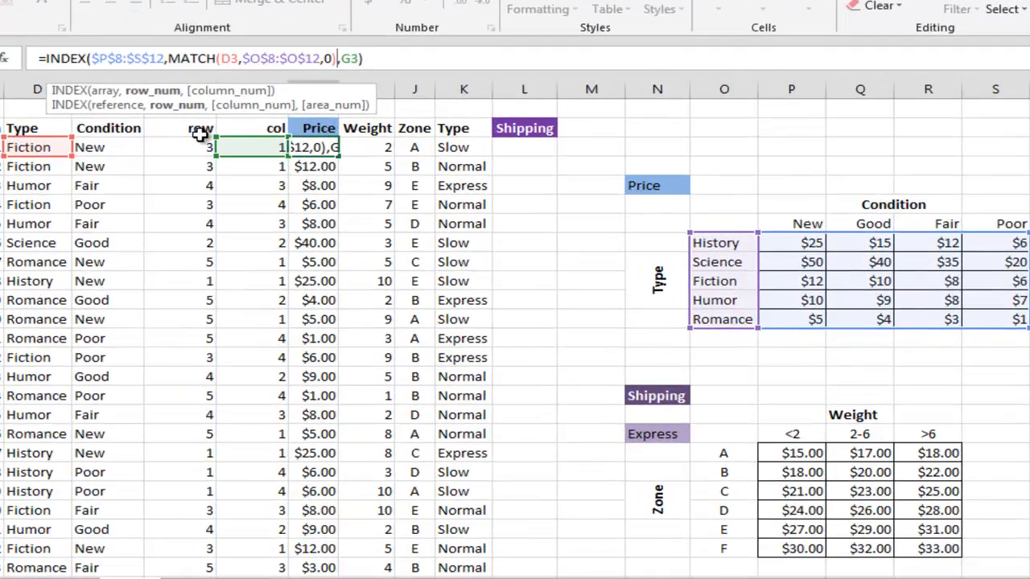
{"action": "key", "text": "Return"}
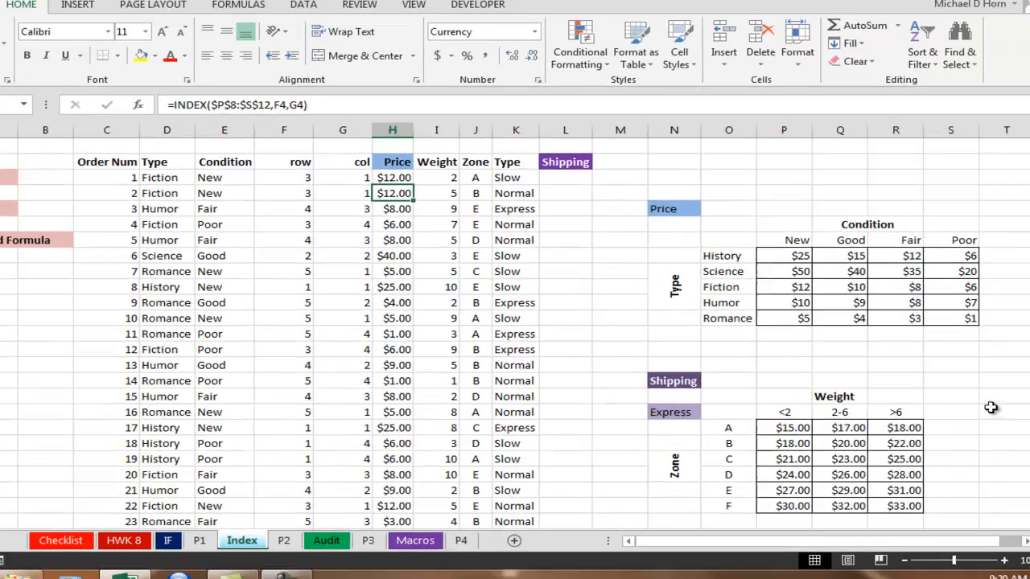
- Examine the shipping rate tables by zone and weight, including the three weight range headings of the Express table
{"action": "left_click", "coordinate": [990, 408]}
{"action": "scroll", "coordinate": [986, 406], "scroll_direction": "down", "scroll_amount": 7}
{"action": "scroll", "coordinate": [983, 404], "scroll_direction": "up", "scroll_amount": 3}
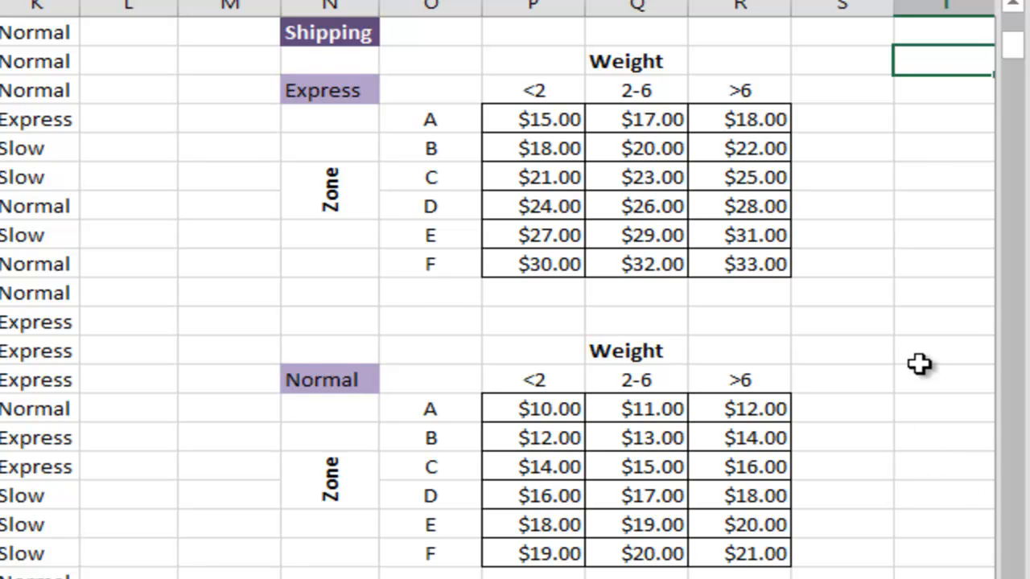
{"action": "scroll", "coordinate": [922, 363], "scroll_direction": "up", "scroll_amount": 2}
{"action": "left_click", "coordinate": [543, 266]}
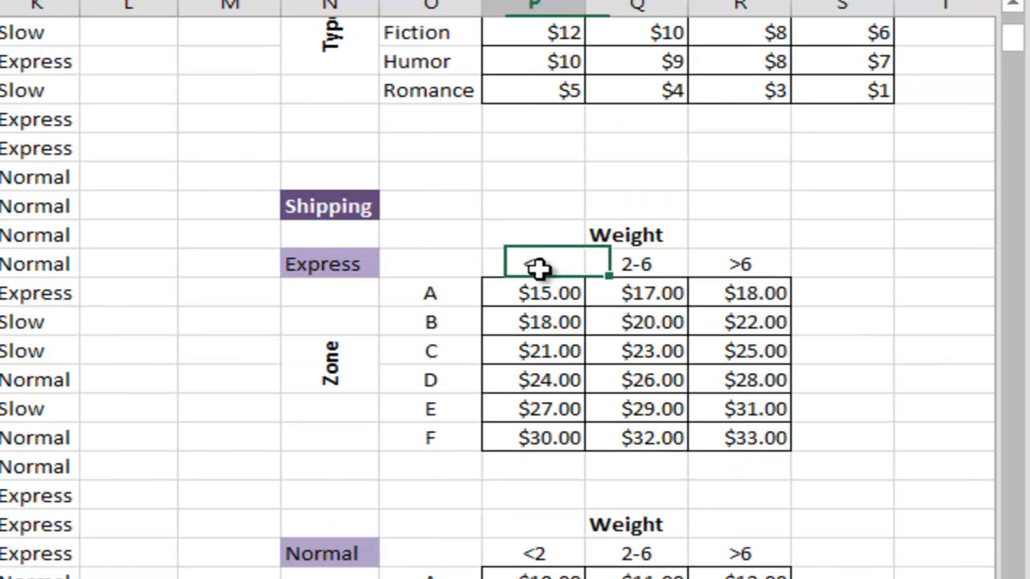
{"action": "left_click", "coordinate": [652, 265]}
{"action": "left_click", "coordinate": [747, 260]}
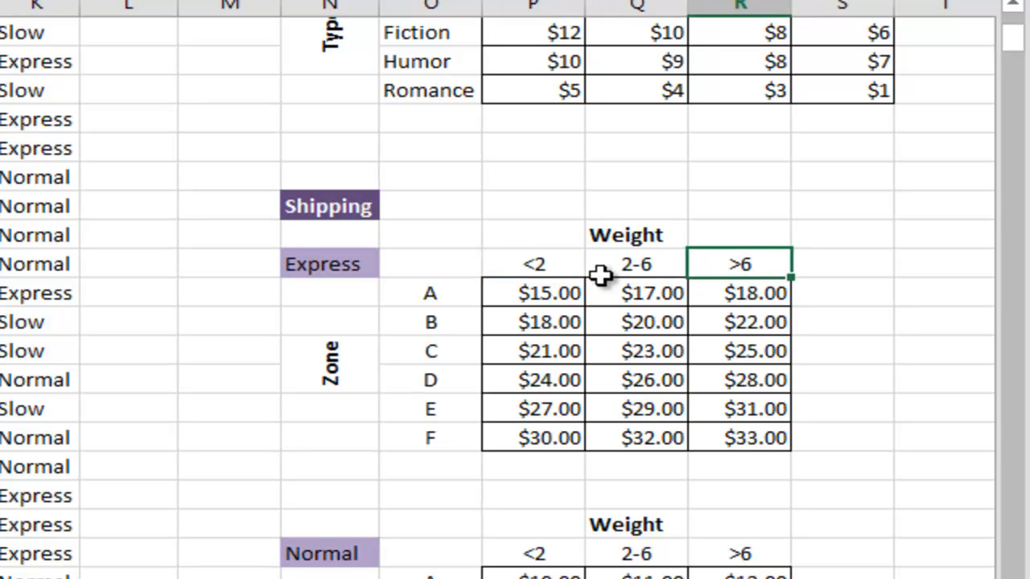
{"action": "left_click", "coordinate": [566, 272]}
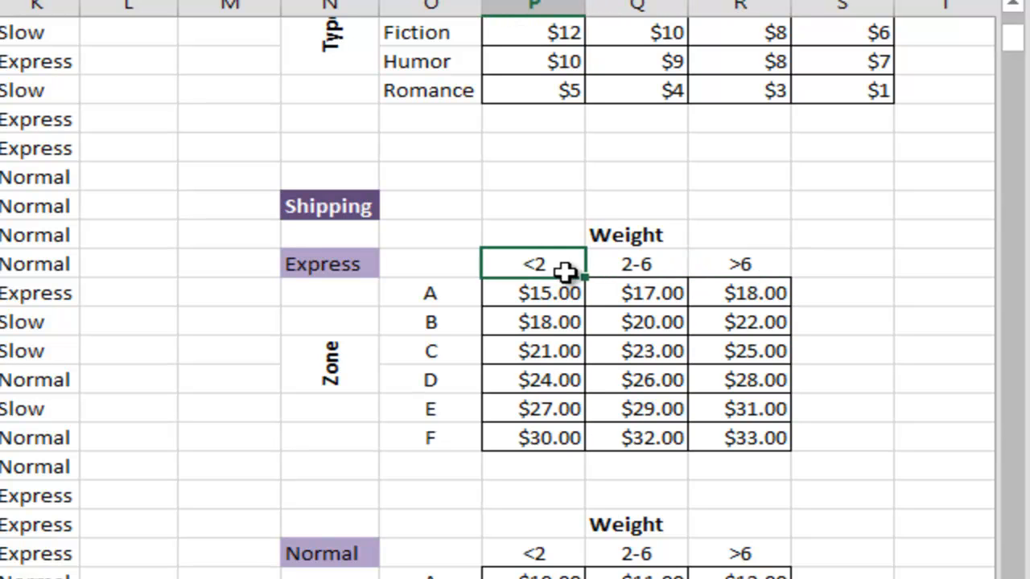
- Replace the Express table's weight headings in row 18 with the lower bounds 0, 2 and 6.00000001
{"action": "type", "text": "0"}
{"action": "key", "text": "Tab"}
{"action": "type", "text": "2"}
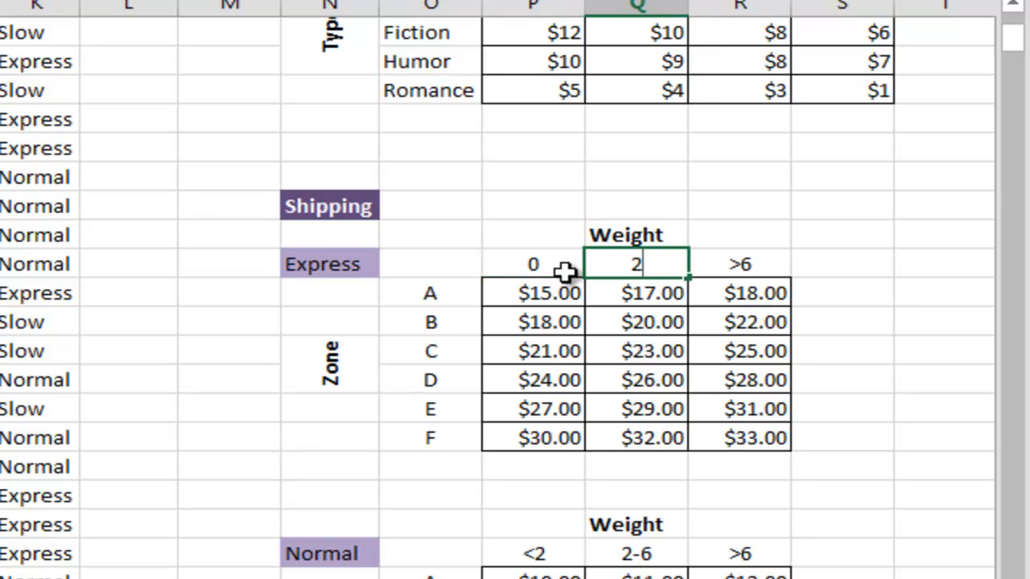
{"action": "key", "text": "Tab"}
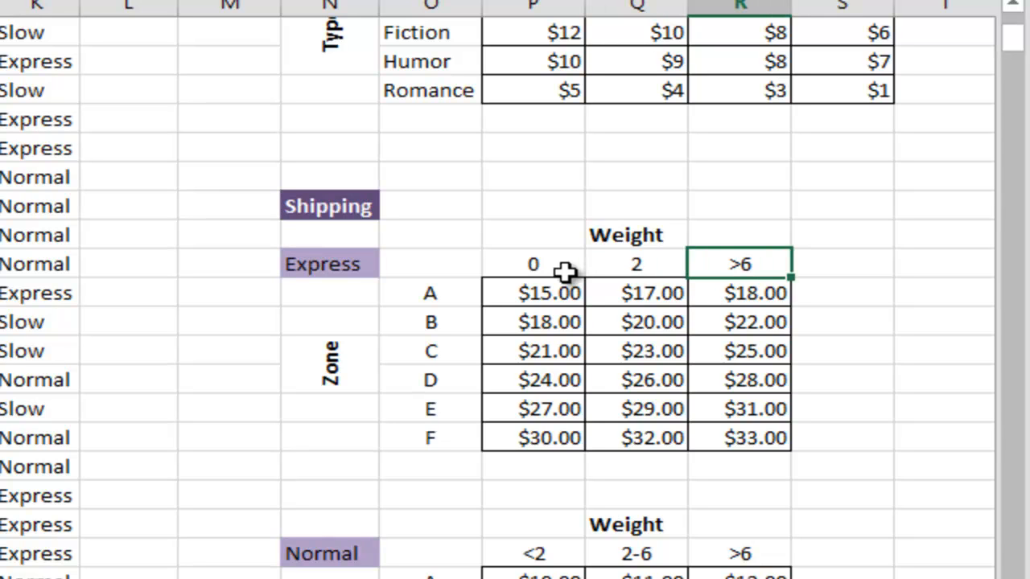
{"action": "type", "text": "6.000000001"}
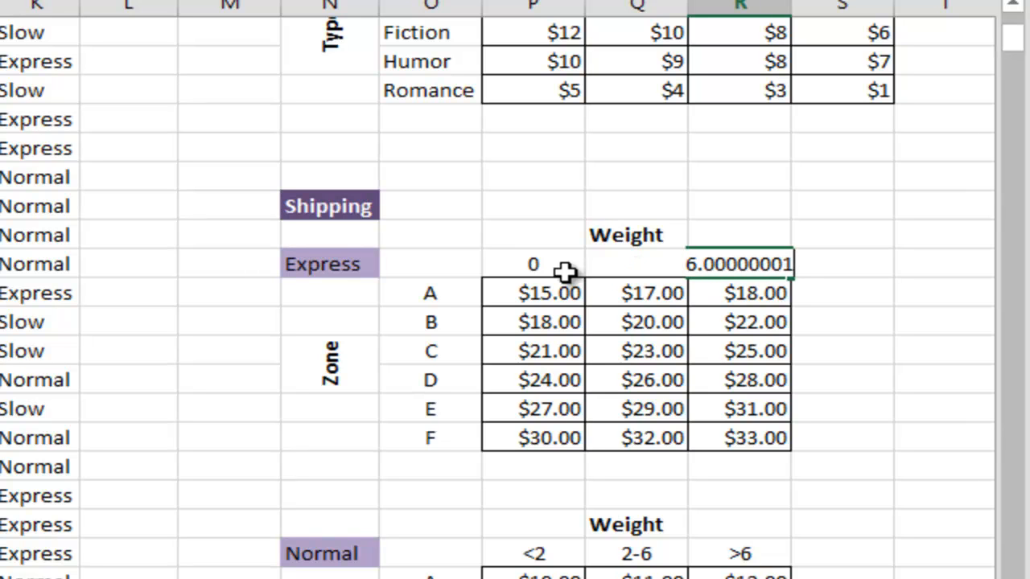
{"action": "key", "text": "Return"}
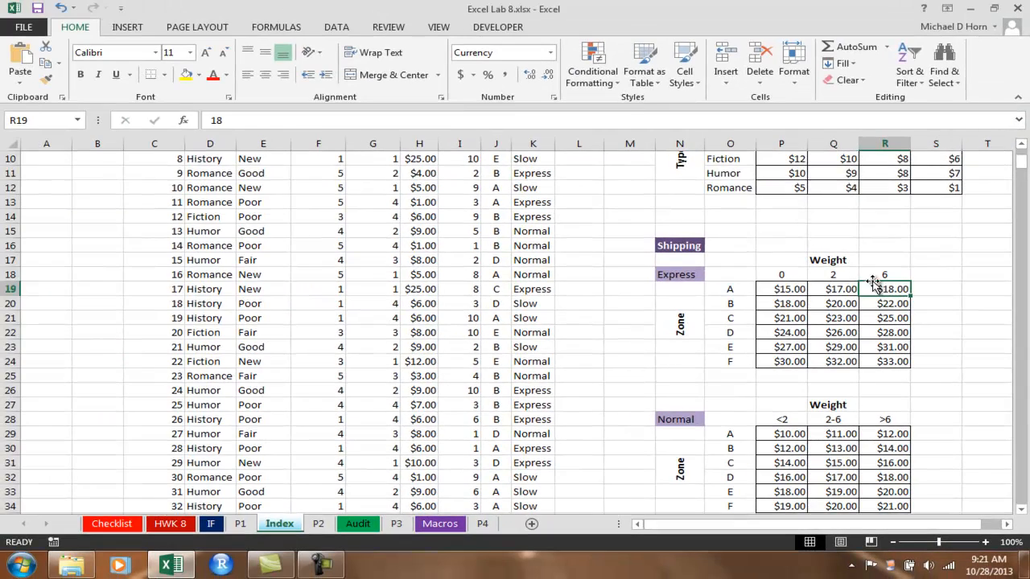
{"action": "left_click", "coordinate": [873, 279]}
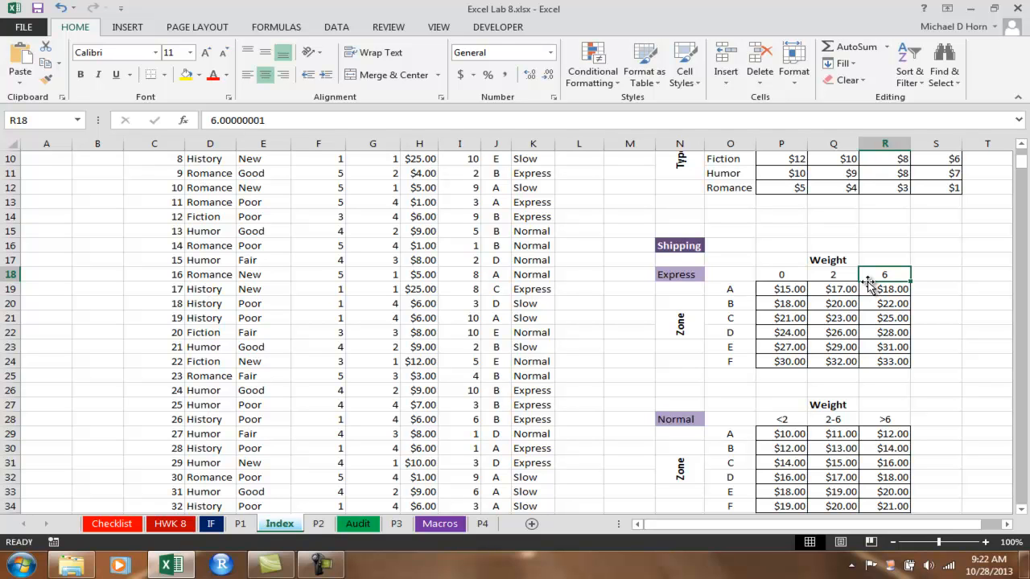
- Insert three blank columns at L:N, directly before the order table's Shipping column
{"action": "left_click", "coordinate": [612, 223]}
{"action": "scroll", "coordinate": [612, 223], "scroll_direction": "up", "scroll_amount": 3}
{"action": "left_click_drag", "start_coordinate": [578, 143], "coordinate": [692, 141]}
{"action": "right_click", "coordinate": [692, 145]}
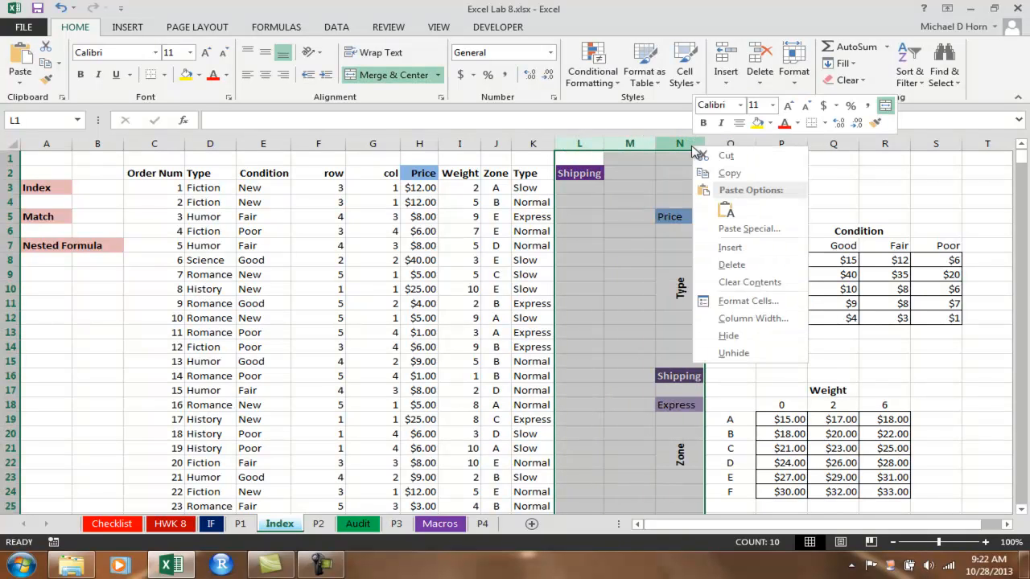
{"action": "left_click", "coordinate": [728, 251]}
- Enter the headings area, row and col in cells L2, M2 and N2
{"action": "left_click", "coordinate": [576, 180]}
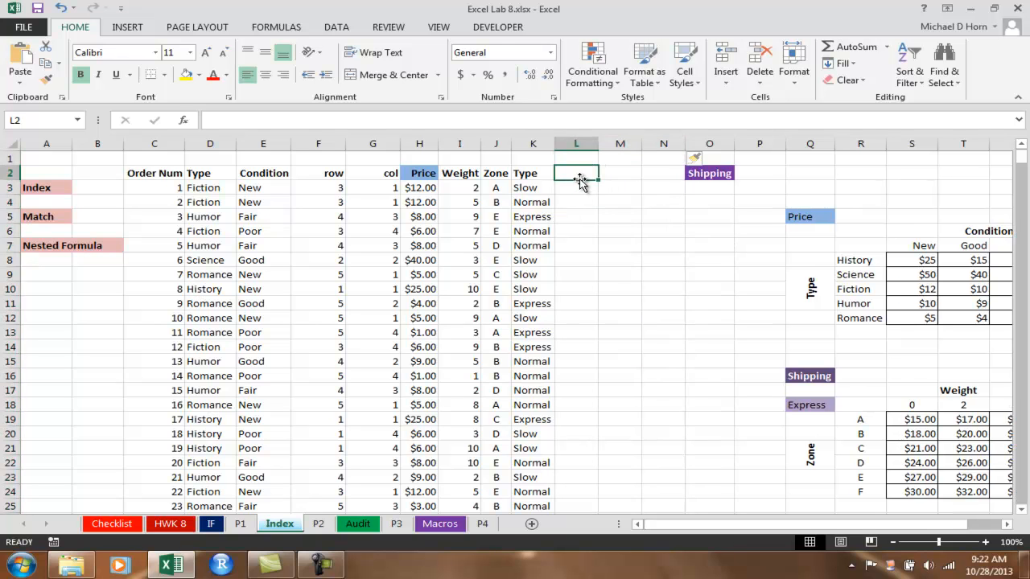
{"action": "type", "text": "area"}
{"action": "type", "text": "row"}
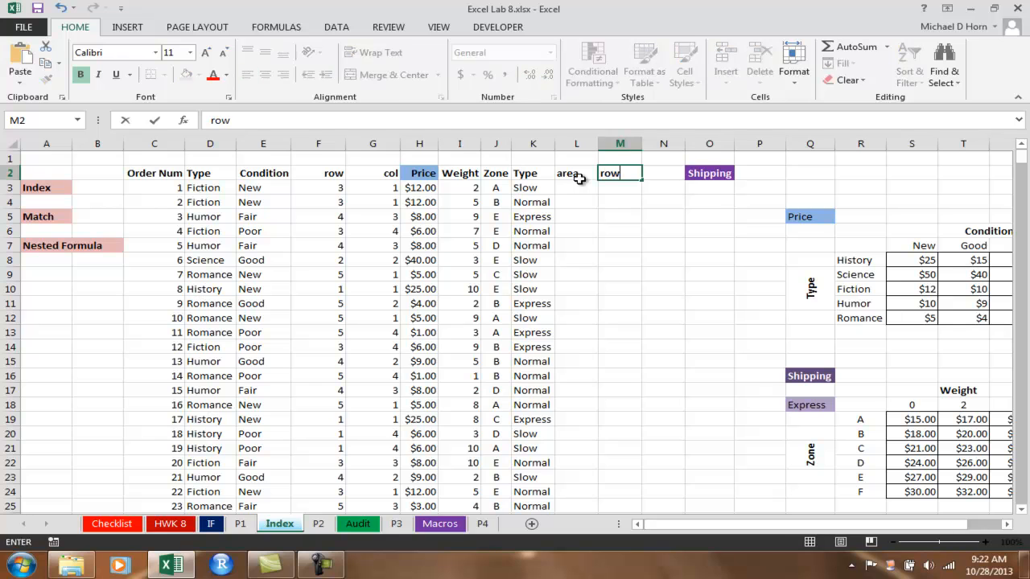
{"action": "key", "text": "Tab"}
{"action": "type", "text": "col"}
{"action": "key", "text": "Return"}
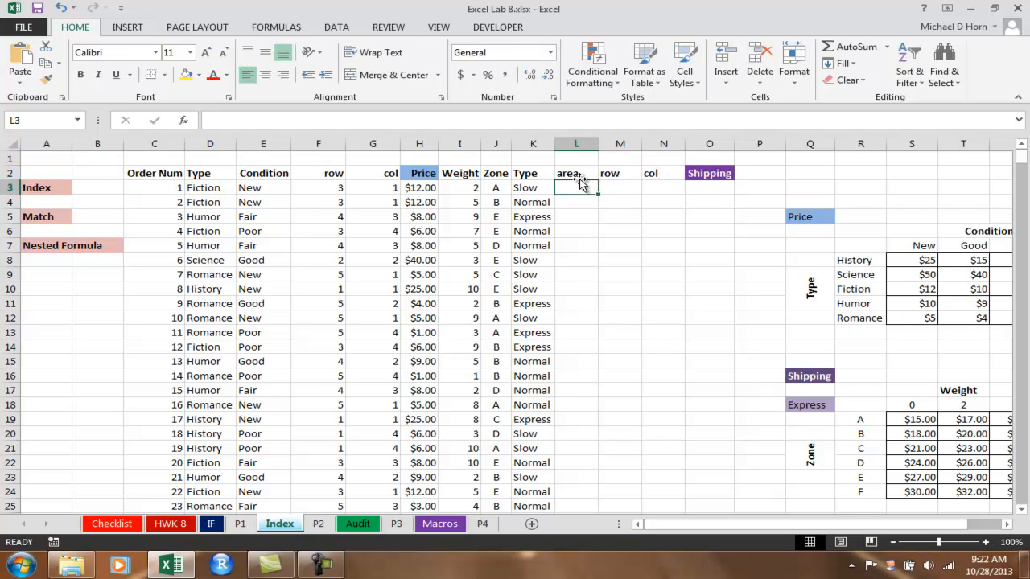
- List the shipping types express, normal and slow in cells R2 to T2, following the order of the rate tables
{"action": "scroll", "coordinate": [946, 391], "scroll_direction": "down", "scroll_amount": 6}
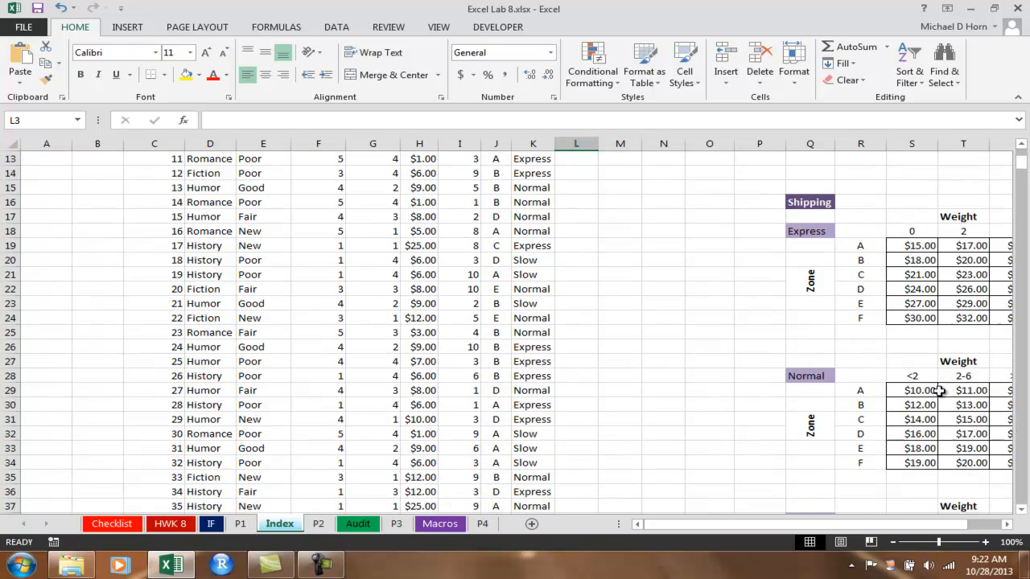
{"action": "scroll", "coordinate": [944, 363], "scroll_direction": "down", "scroll_amount": 2}
{"action": "scroll", "coordinate": [940, 358], "scroll_direction": "up", "scroll_amount": 4}
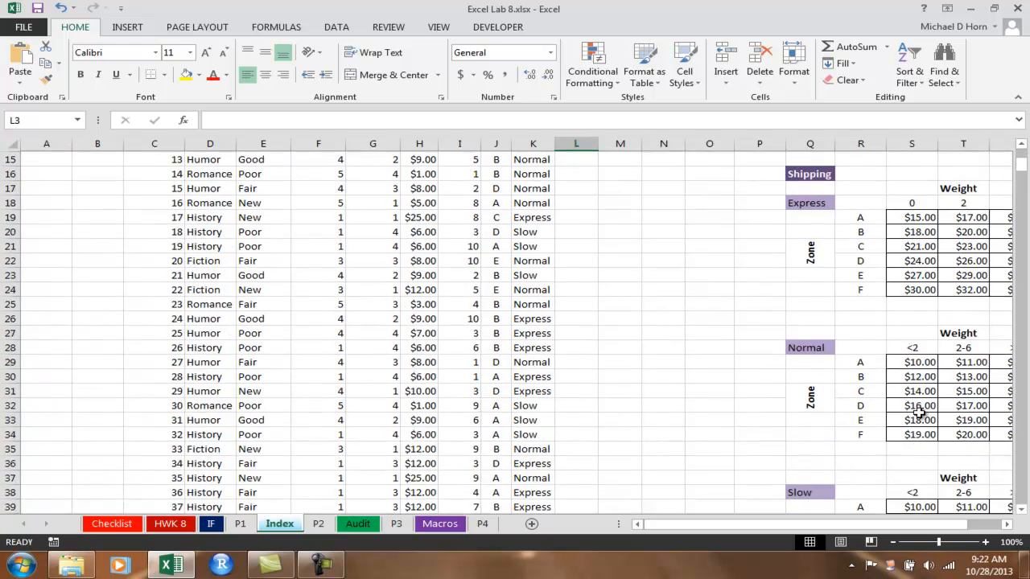
{"action": "scroll", "coordinate": [952, 288], "scroll_direction": "down", "scroll_amount": 5}
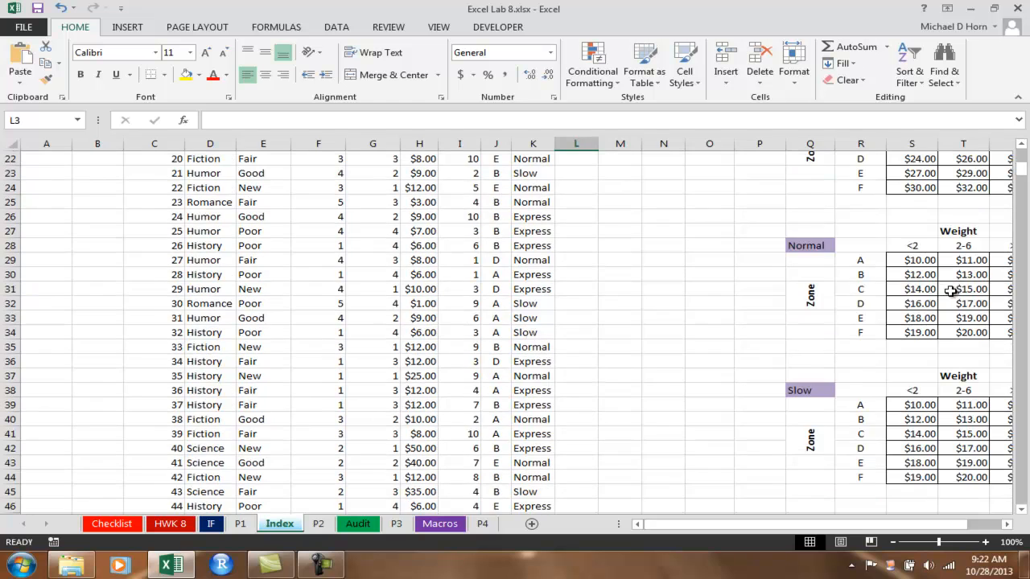
{"action": "scroll", "coordinate": [929, 370], "scroll_direction": "up", "scroll_amount": 9}
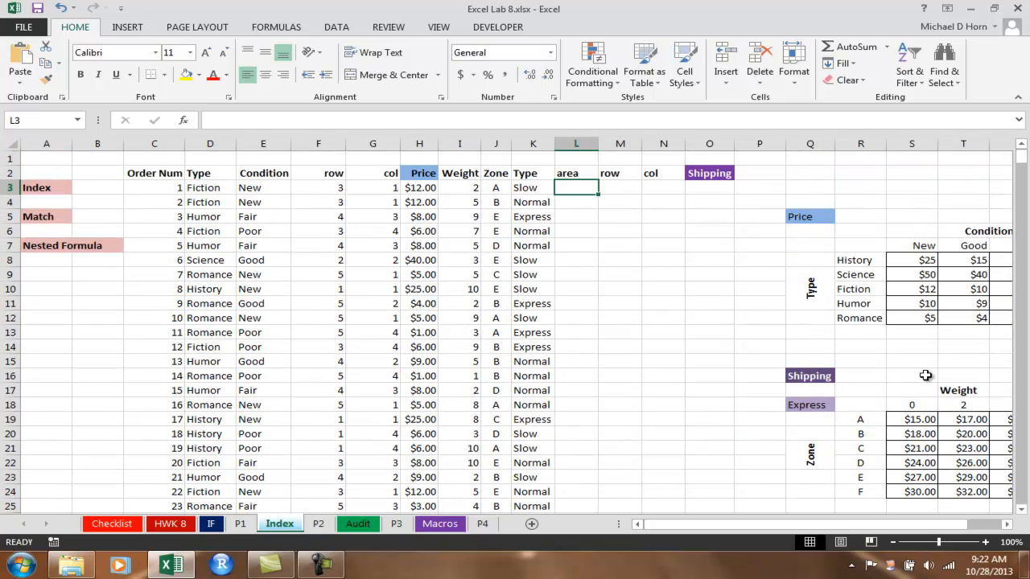
{"action": "left_click", "coordinate": [863, 177]}
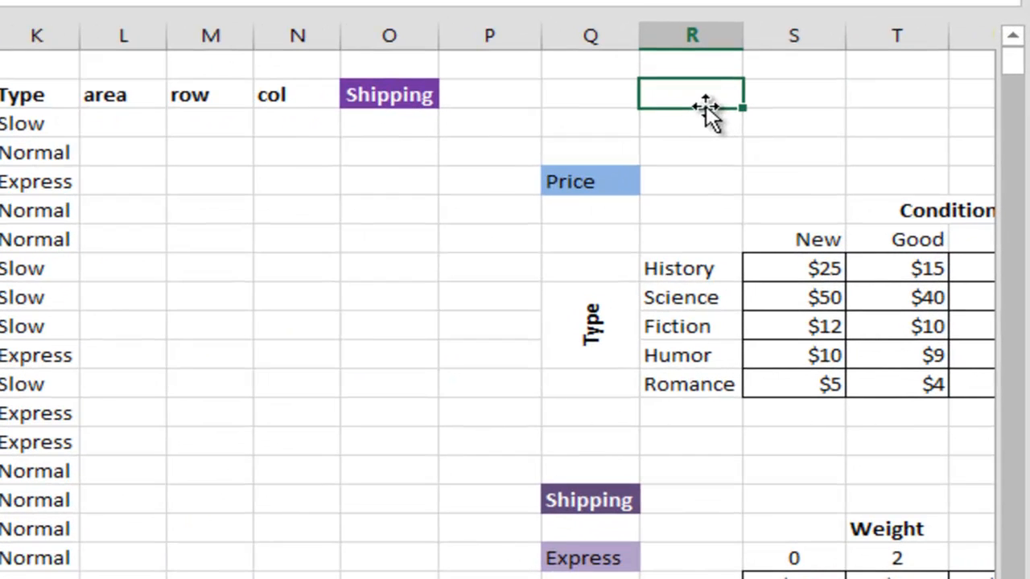
{"action": "type", "text": "express"}
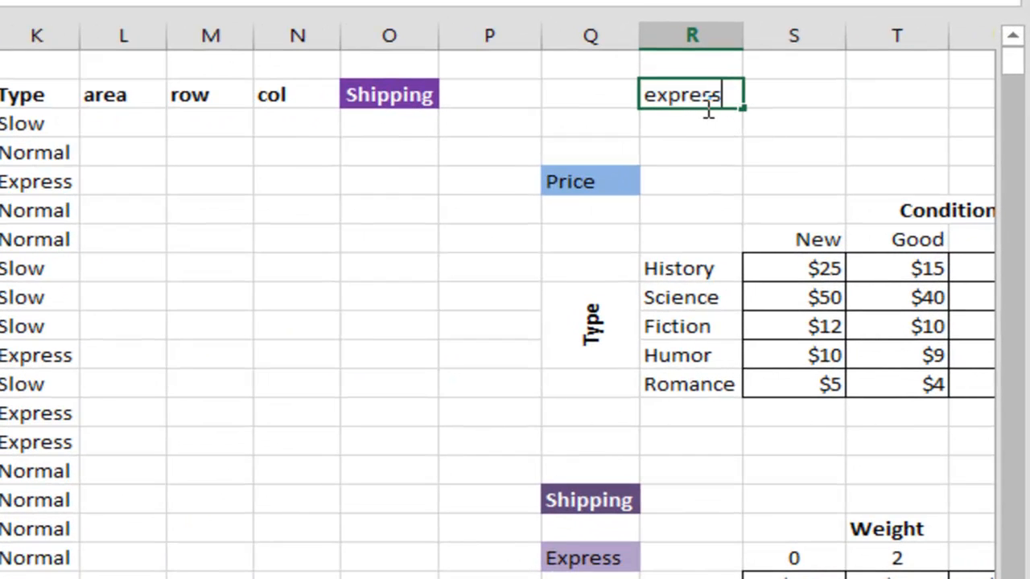
{"action": "key", "text": "Tab"}
{"action": "type", "text": "normal"}
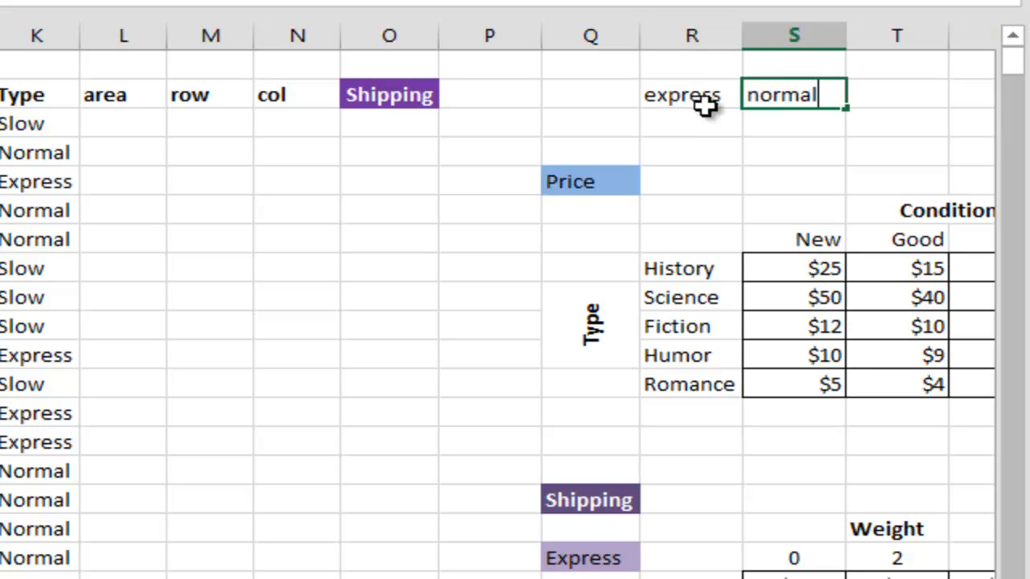
{"action": "key", "text": "Tab"}
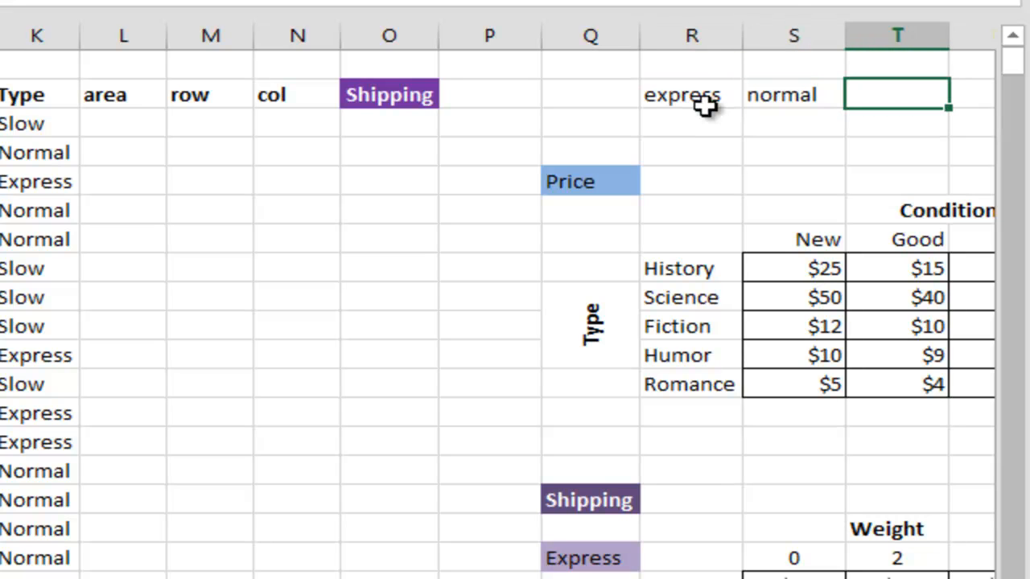
{"action": "type", "text": "slow"}
{"action": "key", "text": "Return"}
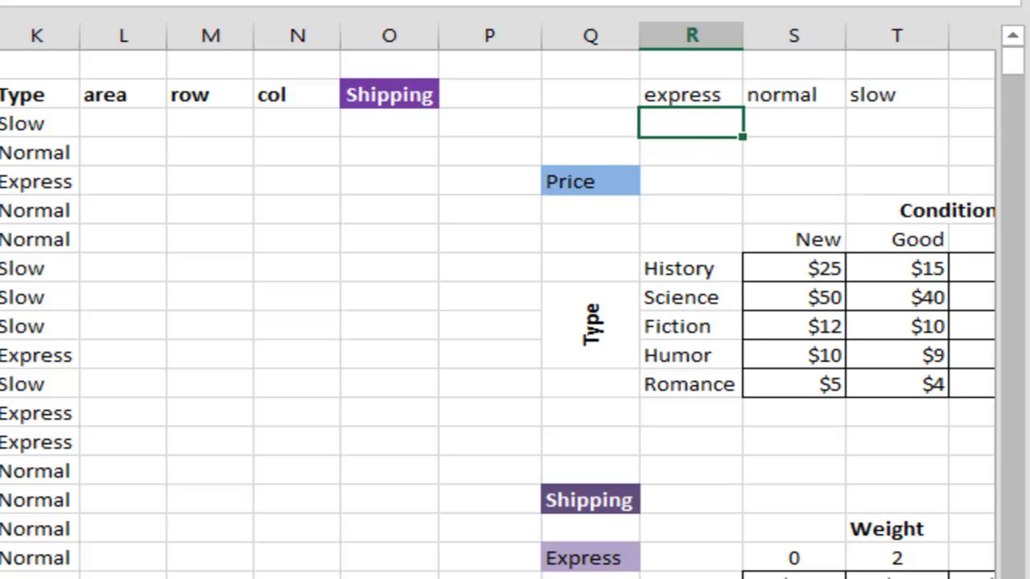
- Enter =MATCH(K3,$R$2:$T$2) in L3 to find the shipping type's area number, with the lookup range absolute
{"action": "left_click", "coordinate": [105, 121]}
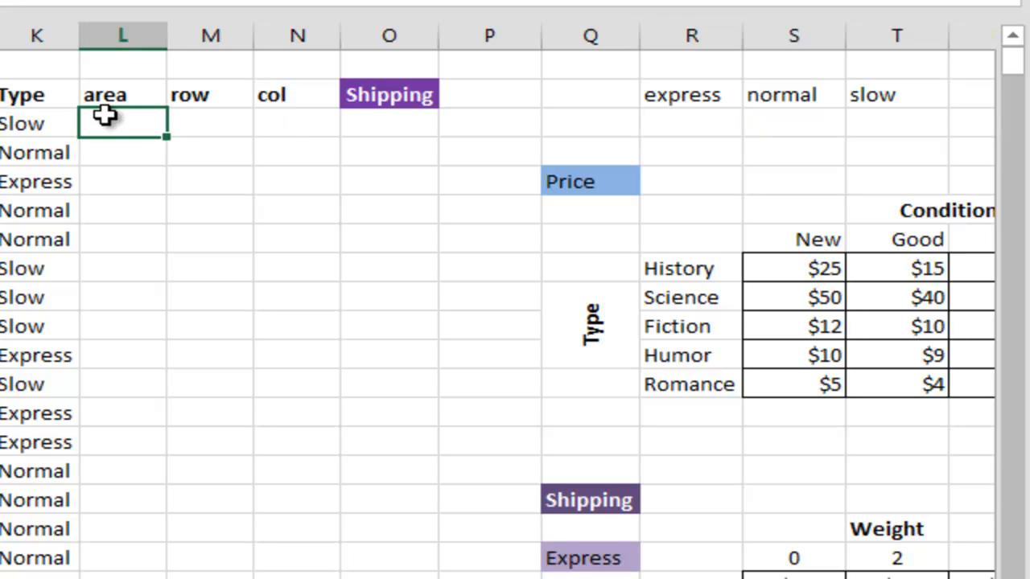
{"action": "type", "text": "=matc"}
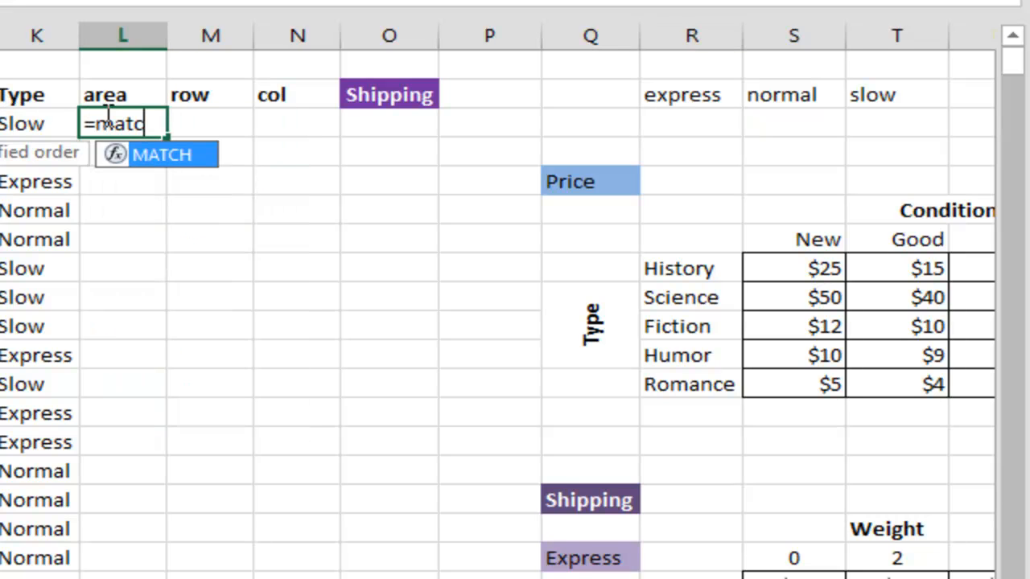
{"action": "type", "text": "h("}
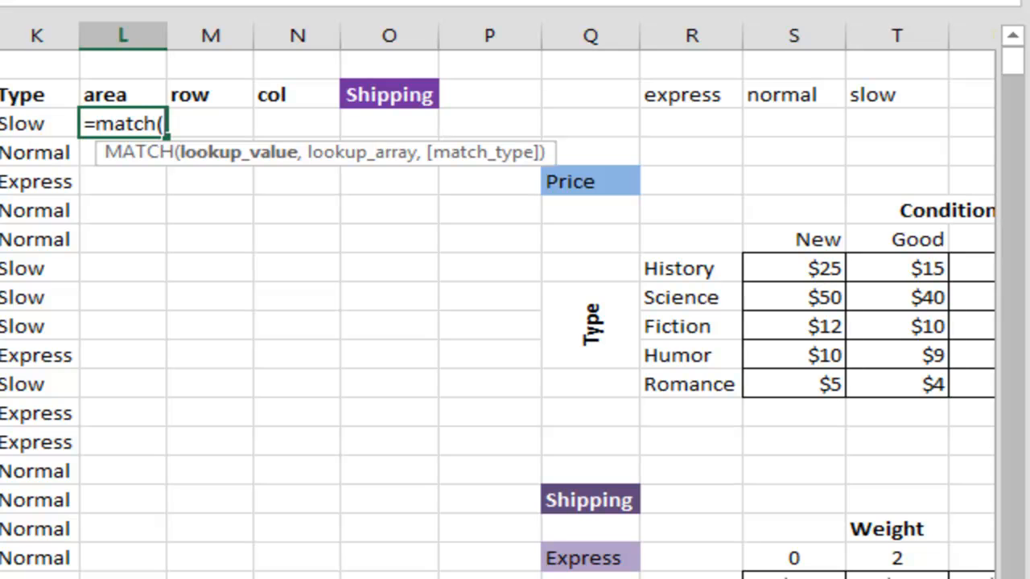
{"action": "left_click", "coordinate": [20, 125]}
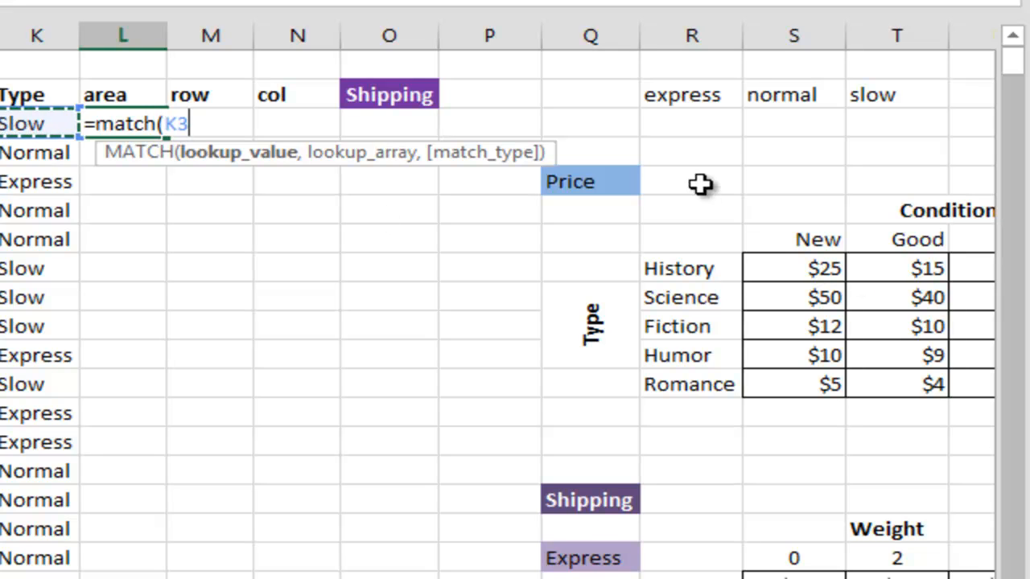
{"action": "type", "text": ","}
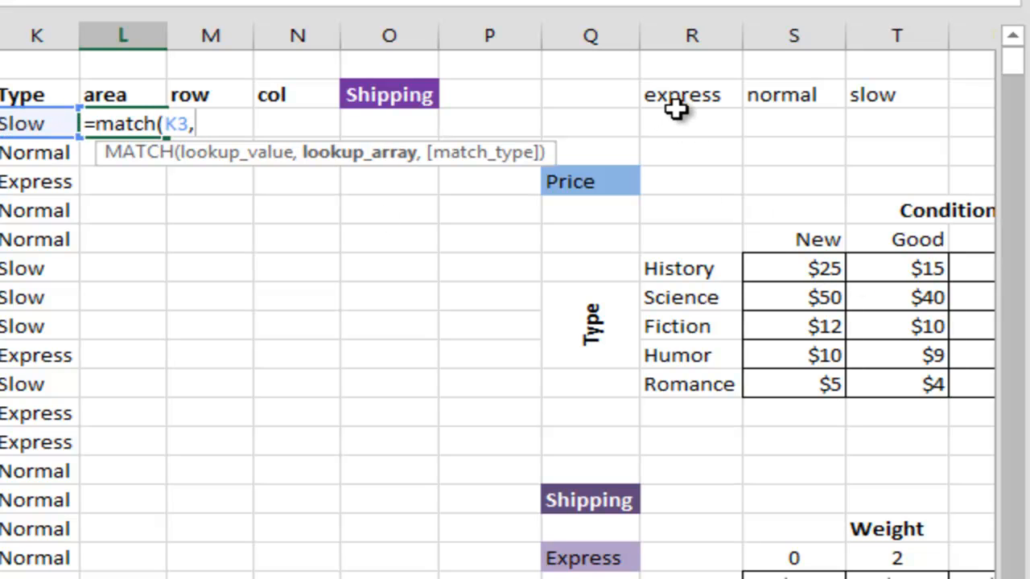
{"action": "left_click_drag", "start_coordinate": [667, 94], "coordinate": [885, 95]}
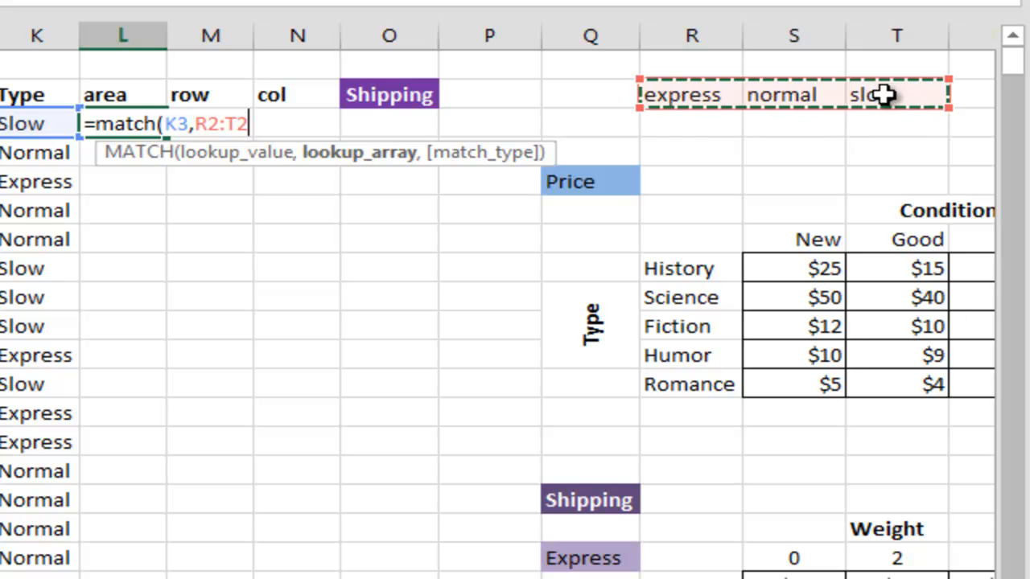
{"action": "type", "text": ")"}
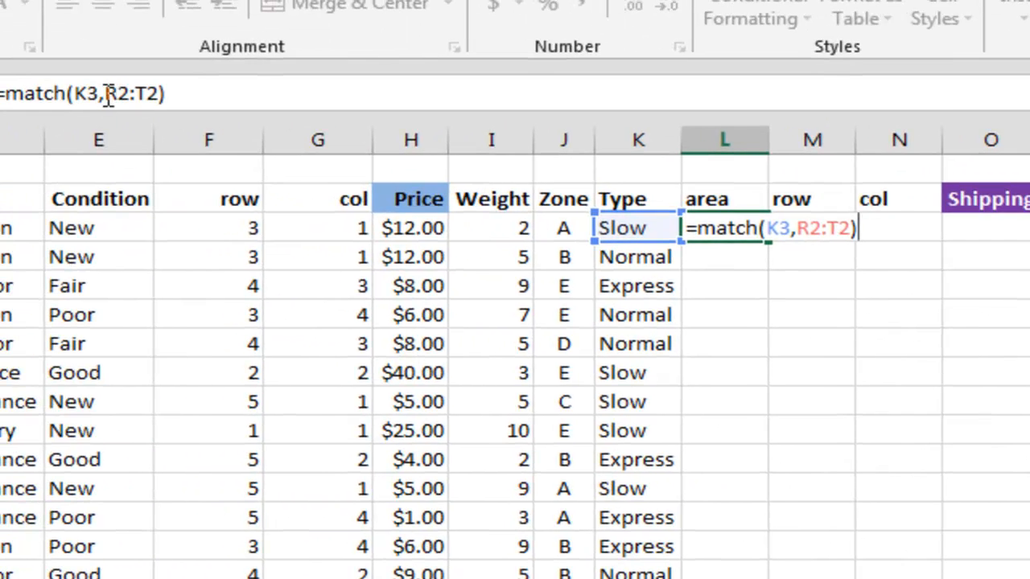
{"action": "left_click_drag", "start_coordinate": [104, 94], "coordinate": [158, 95]}
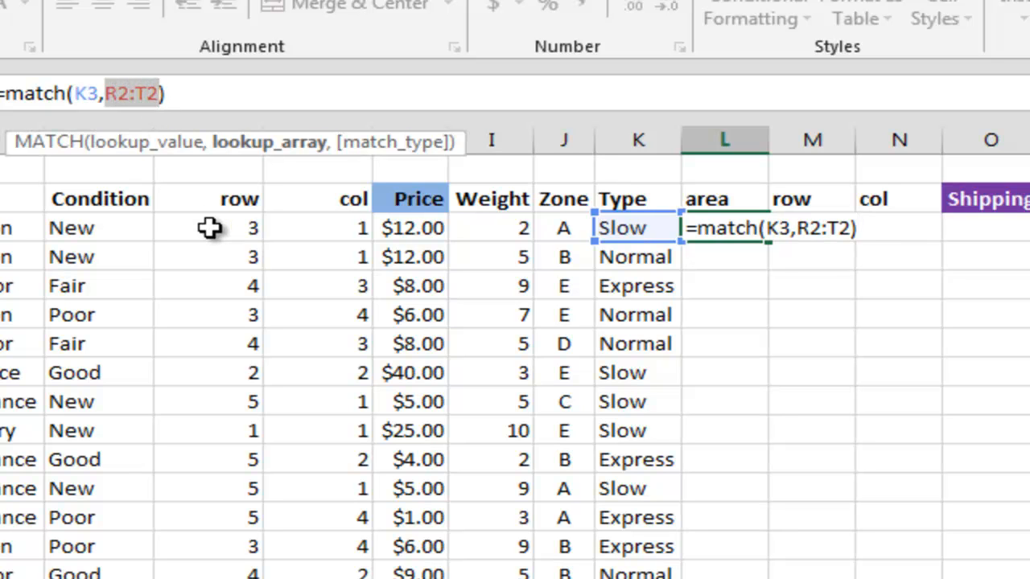
{"action": "key", "text": "F4"}
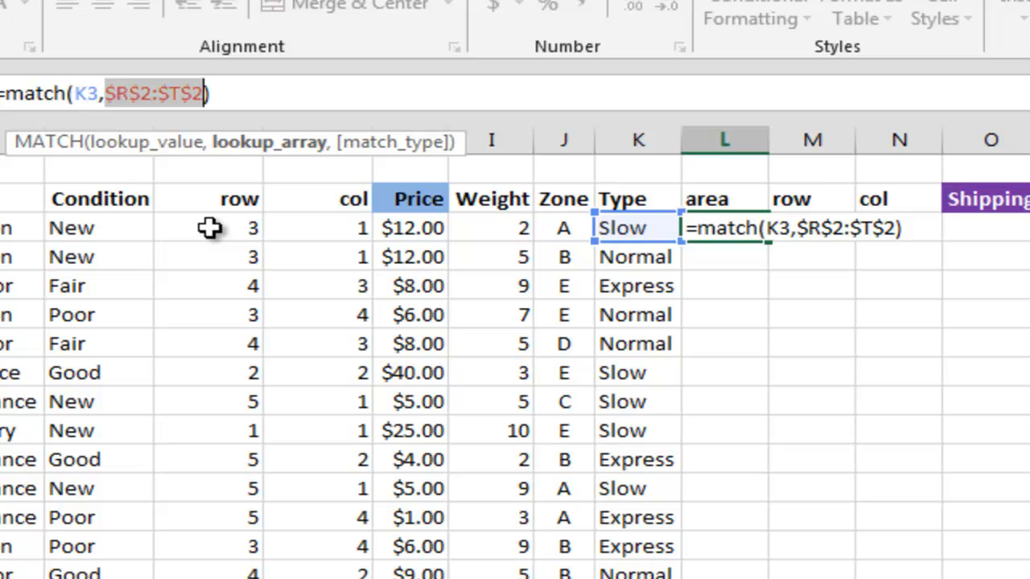
{"action": "key", "text": "Return"}
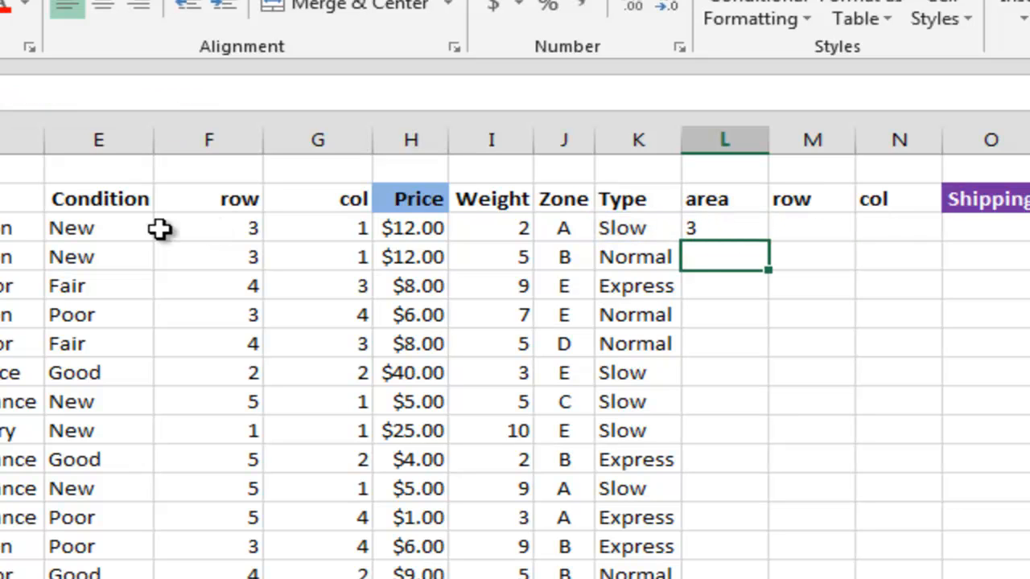
- Fill the L3 area formula down the column for all orders and check the copies in L4 and L5
{"action": "left_click", "coordinate": [698, 229]}
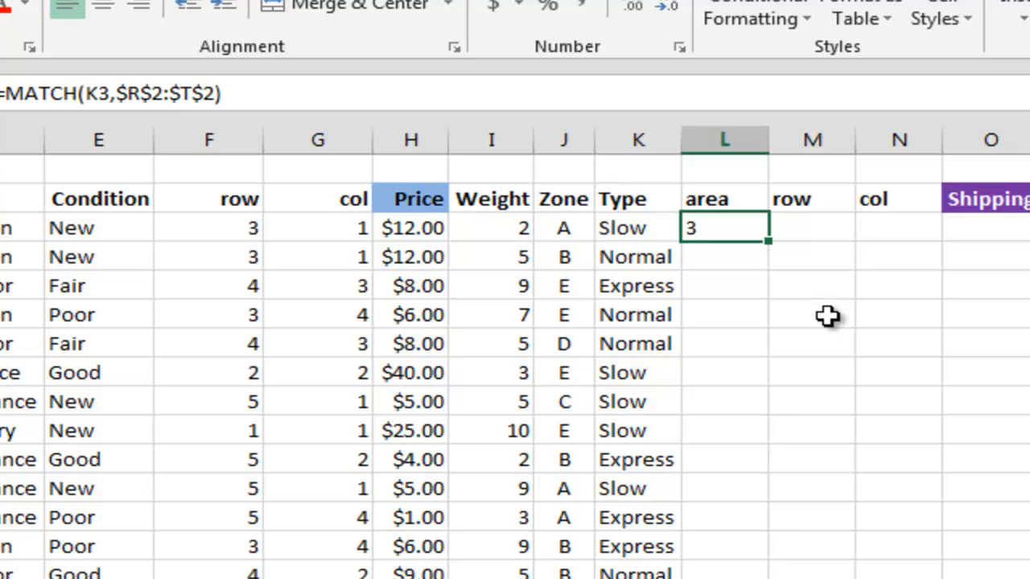
{"action": "double_click", "coordinate": [765, 241]}
{"action": "left_click", "coordinate": [731, 259]}
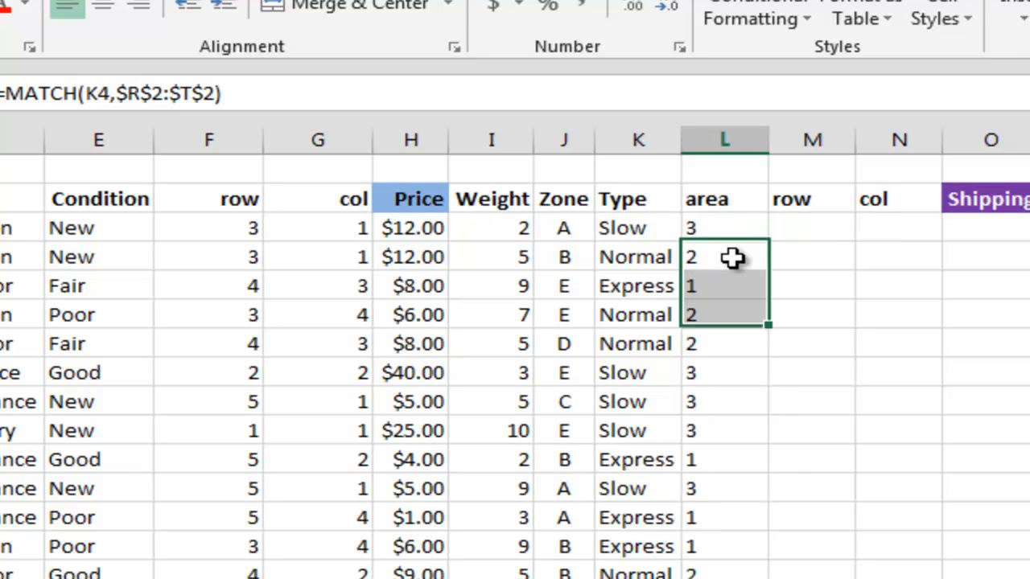
{"action": "left_click", "coordinate": [724, 287]}
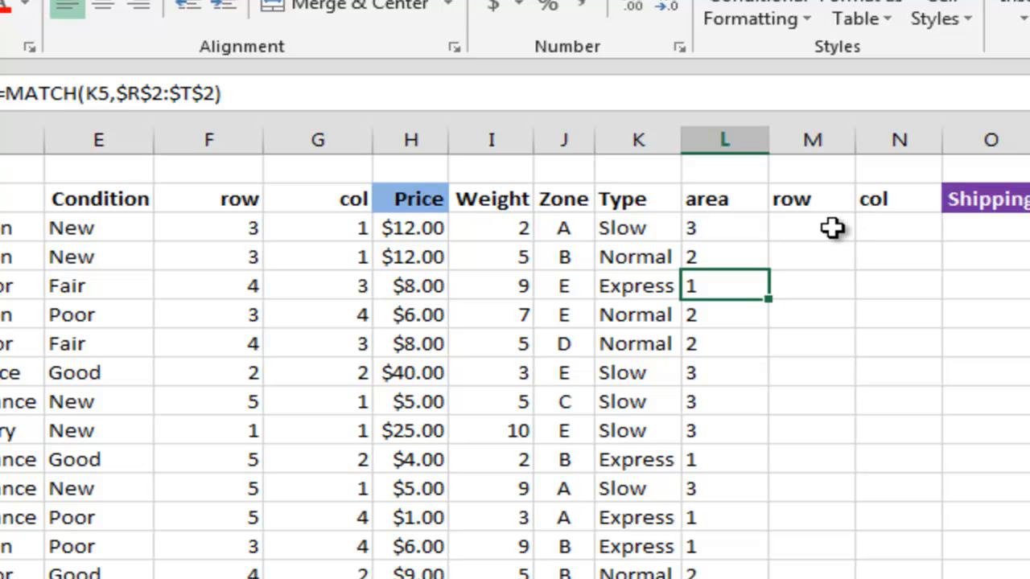
- Start a MATCH formula in M3 for the shipping table's row
{"action": "left_click", "coordinate": [800, 228]}
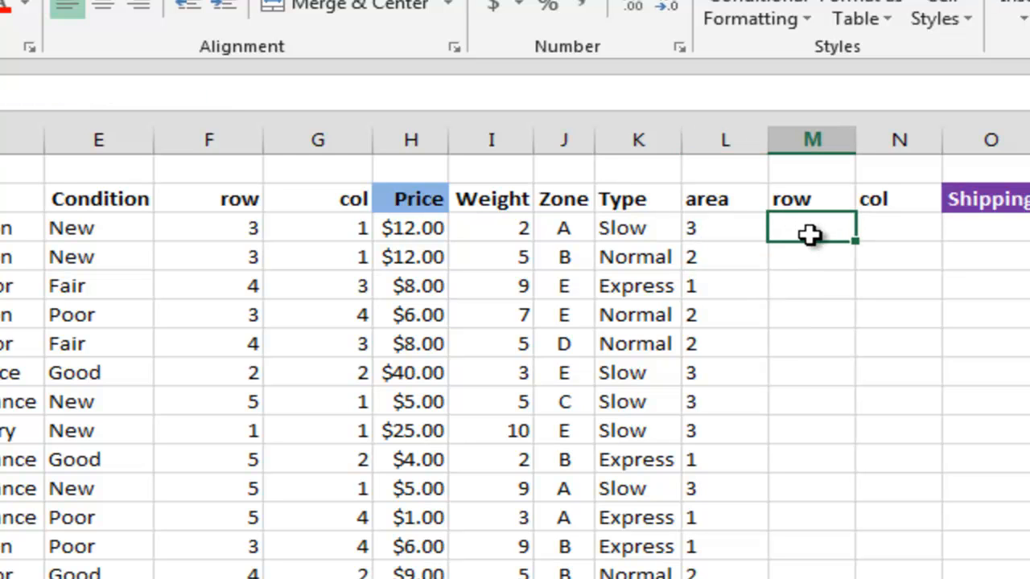
{"action": "type", "text": "=match("}
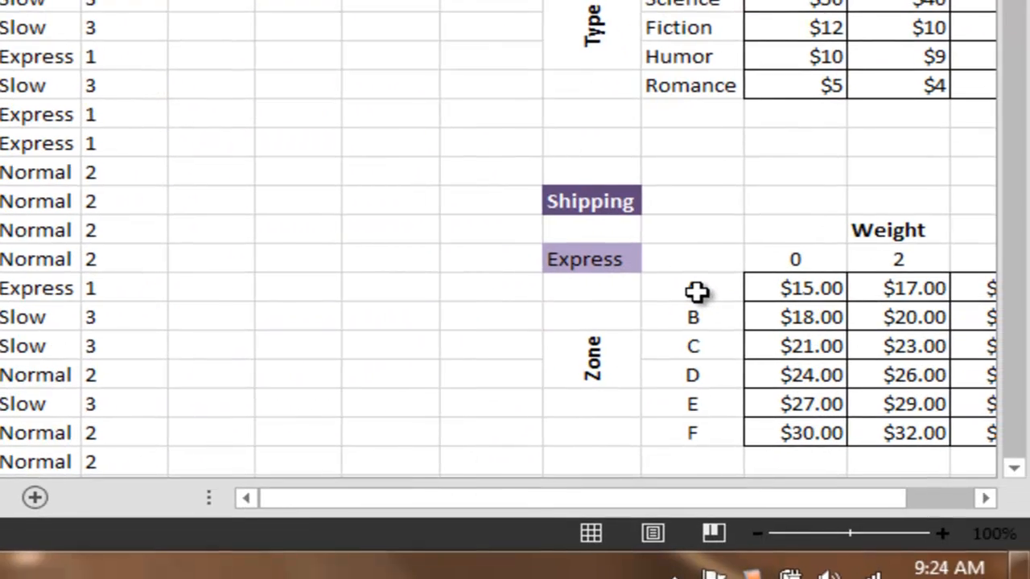
{"action": "left_click_drag", "start_coordinate": [695, 290], "coordinate": [713, 435]}
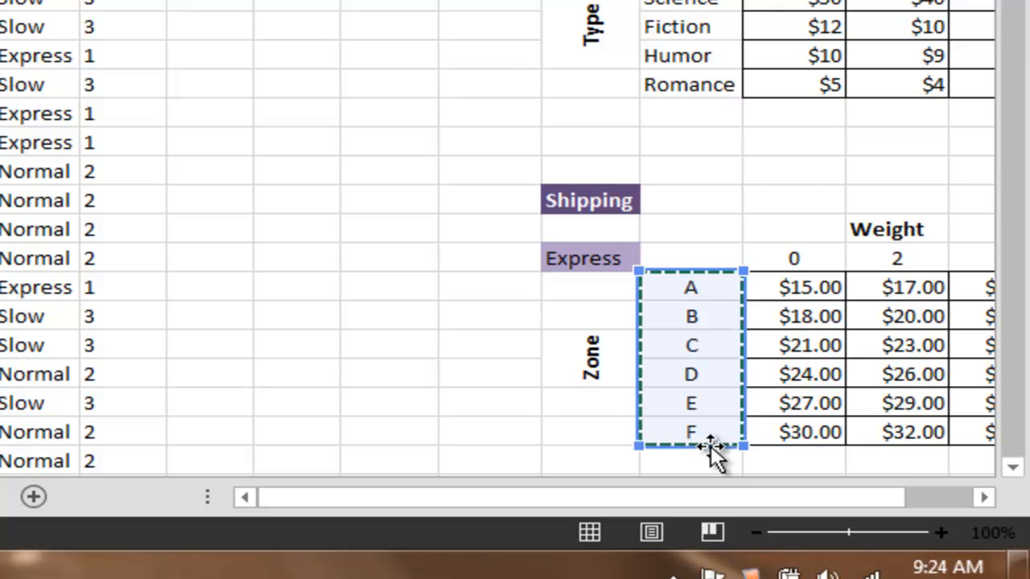
{"action": "key", "text": "BackSpace"}
{"action": "key", "text": "BackSpace"}
{"action": "key", "text": "BackSpace"}
{"action": "key", "text": "BackSpace"}
{"action": "key", "text": "BackSpace"}
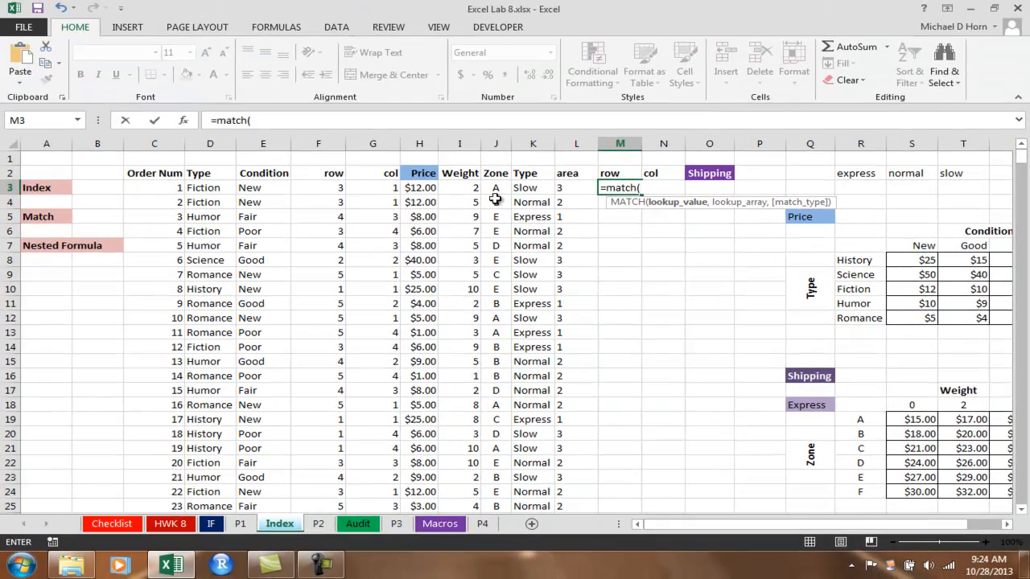
- Complete the zone lookup in M3 as =MATCH(J3,$R$19:$R$25) and fill it down the row column for all orders
{"action": "left_click", "coordinate": [493, 189]}
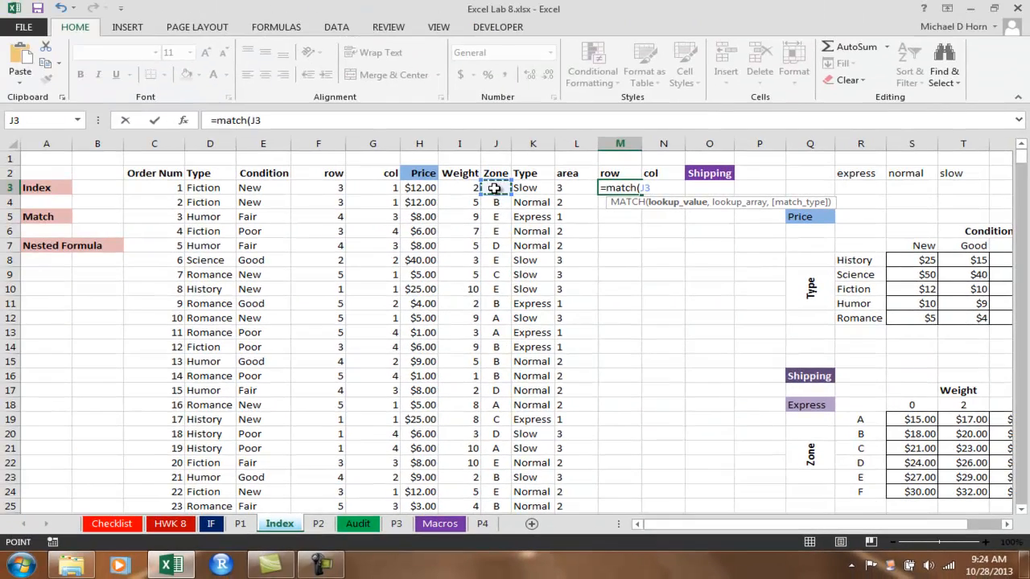
{"action": "type", "text": ","}
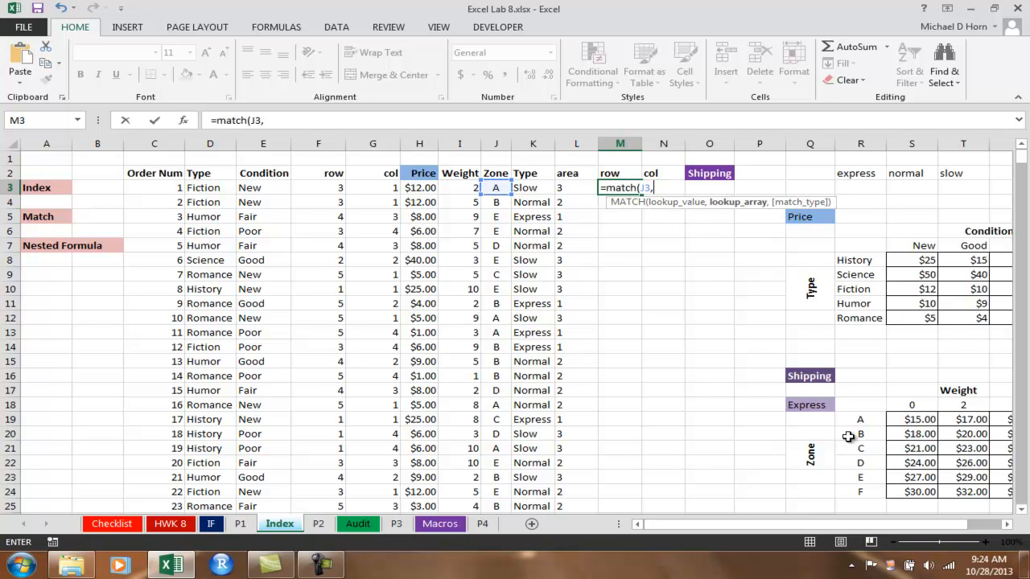
{"action": "left_click_drag", "start_coordinate": [857, 421], "coordinate": [858, 499]}
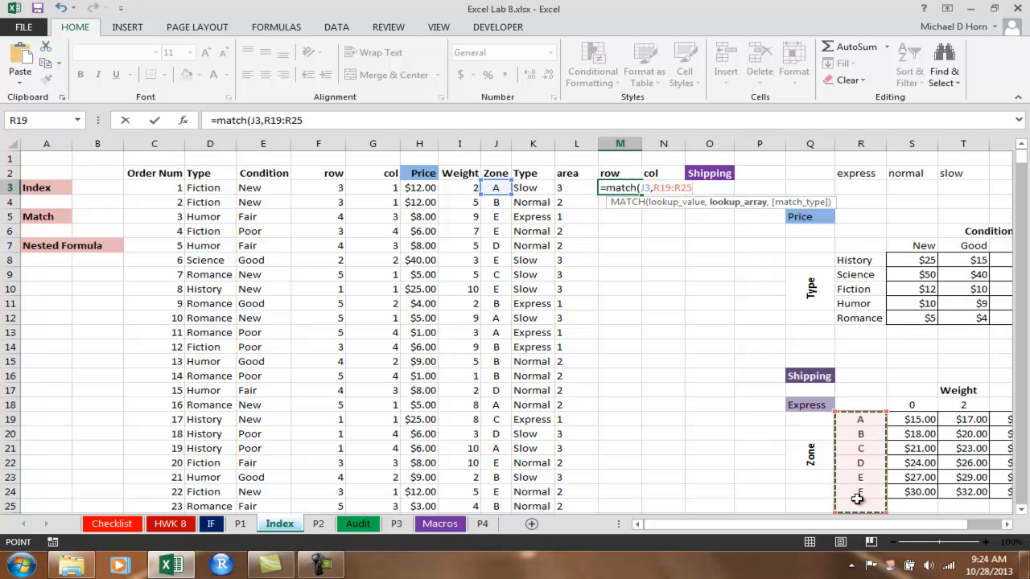
{"action": "type", "text": ")"}
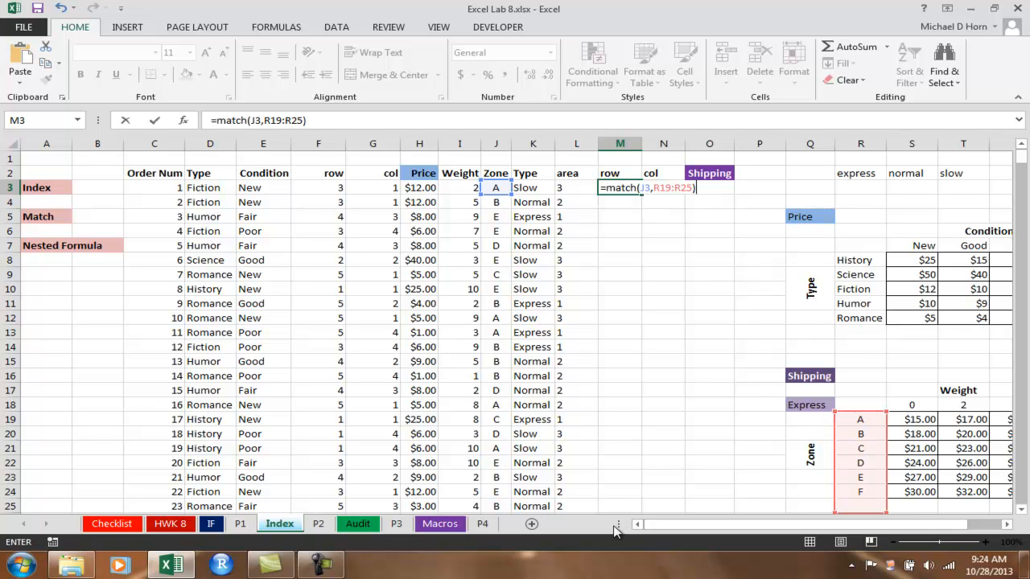
{"action": "left_click_drag", "start_coordinate": [267, 120], "coordinate": [300, 120]}
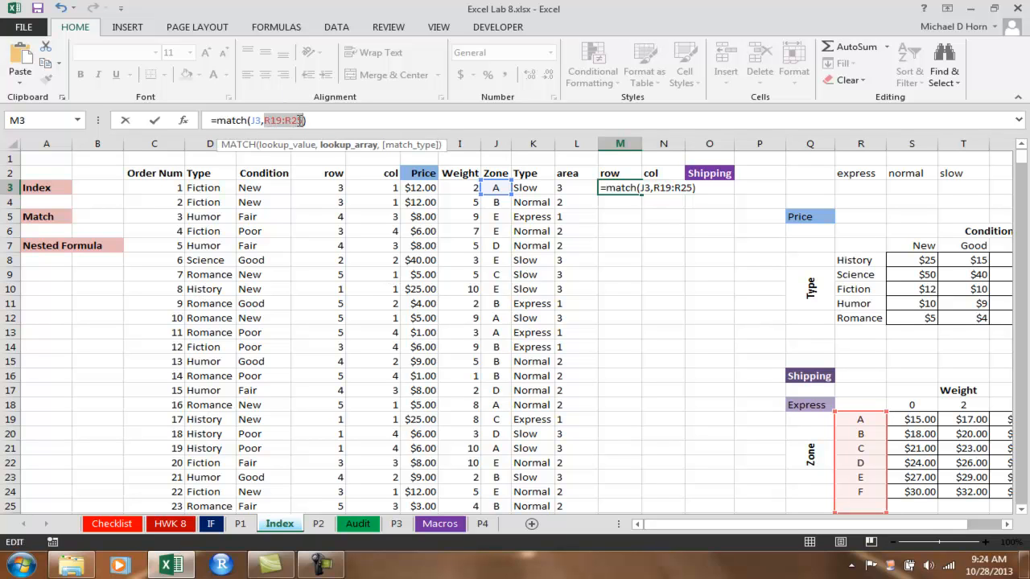
{"action": "key", "text": "F4"}
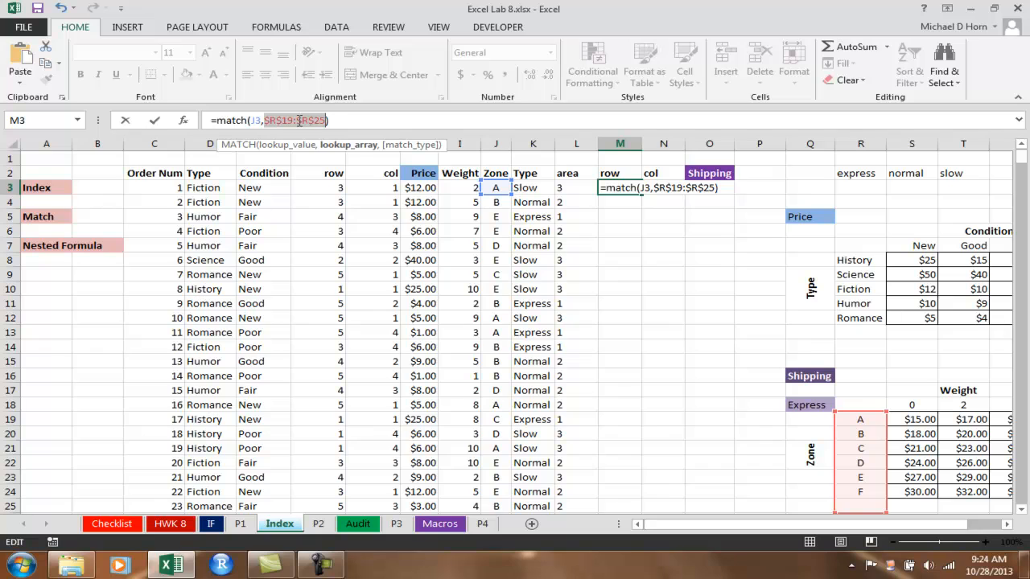
{"action": "key", "text": "Return"}
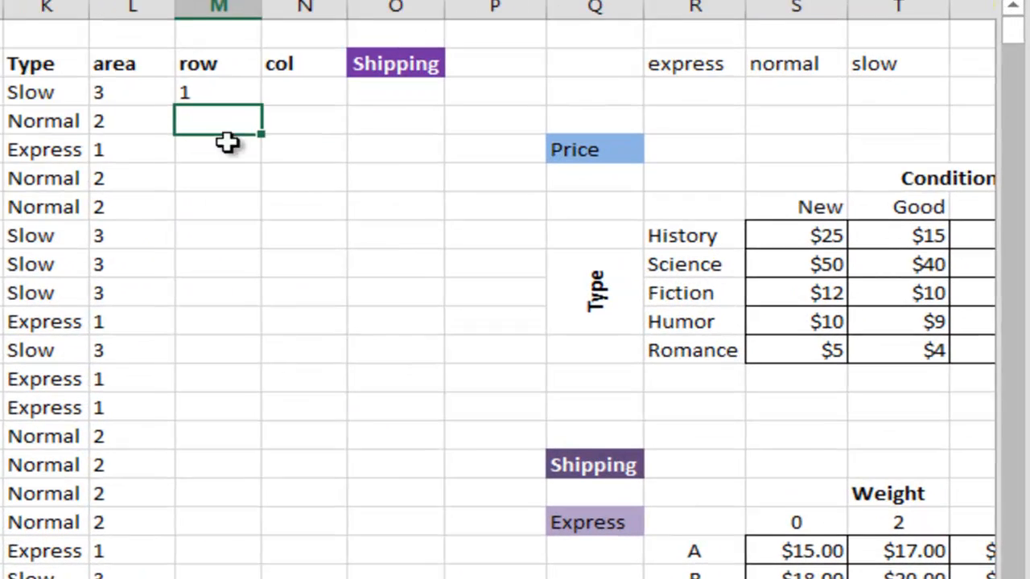
{"action": "left_click", "coordinate": [202, 94]}
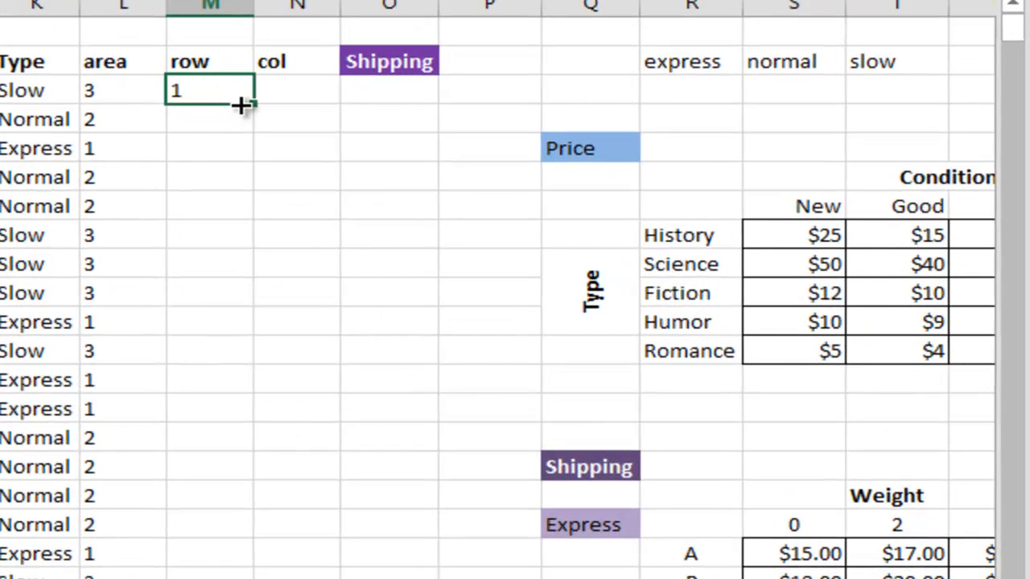
{"action": "double_click", "coordinate": [252, 102]}
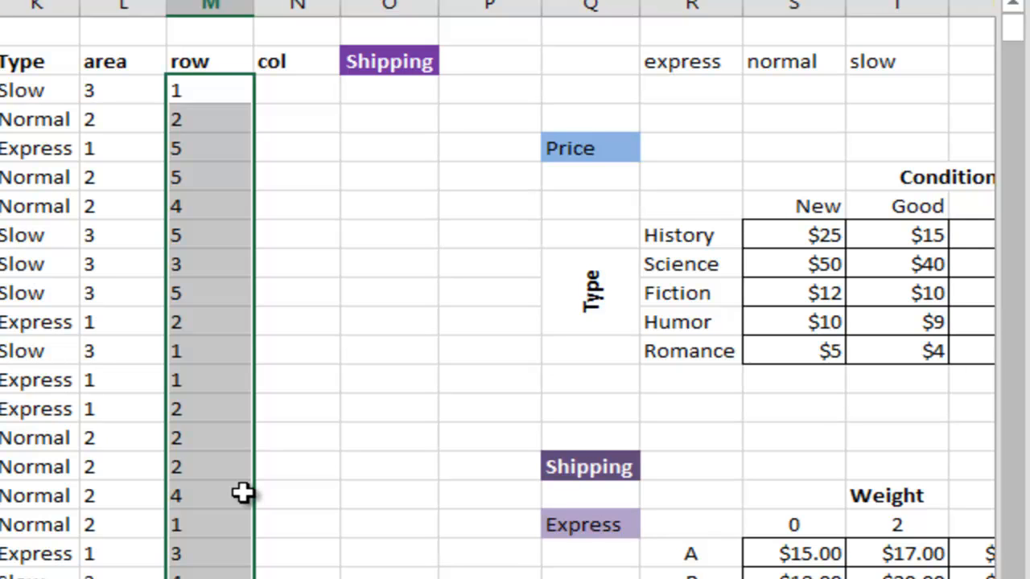
- Enter =MATCH(I3,$S$18:$U$18) in N3 to find the weight's column number in the shipping table, with the lookup range absolute
{"action": "left_click", "coordinate": [312, 84]}
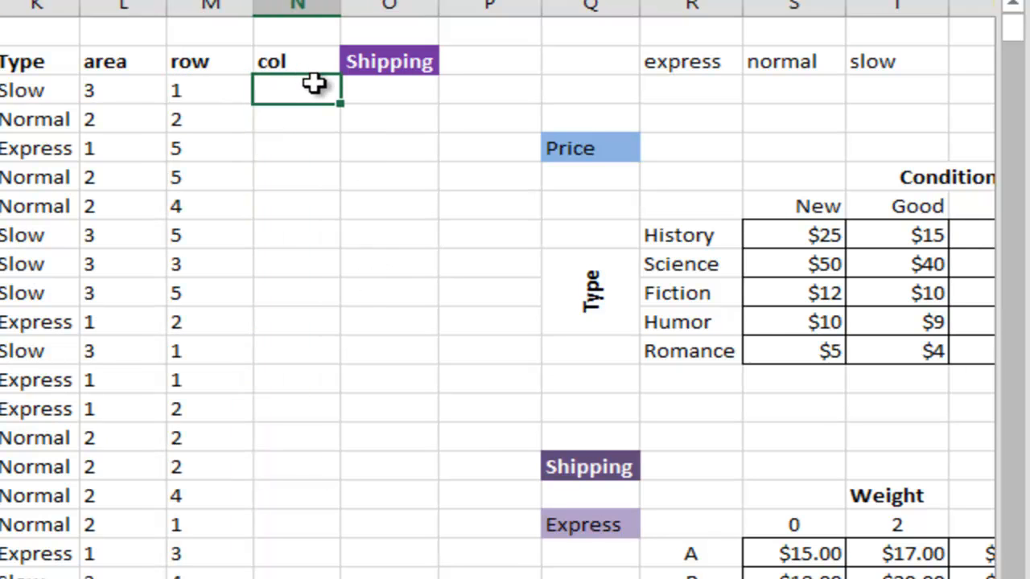
{"action": "type", "text": "=mat"}
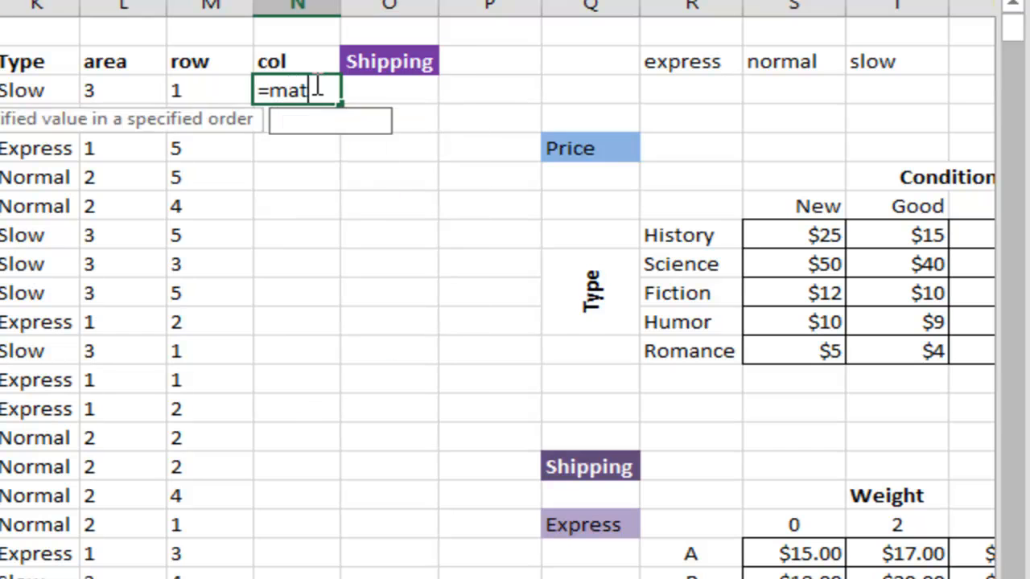
{"action": "type", "text": "ch("}
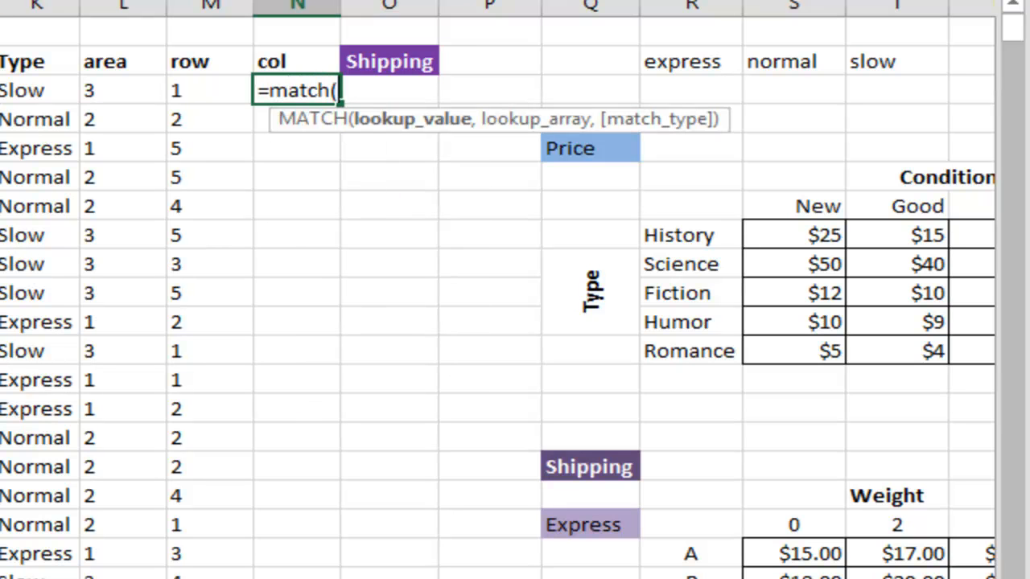
{"action": "type", "text": "I3,"}
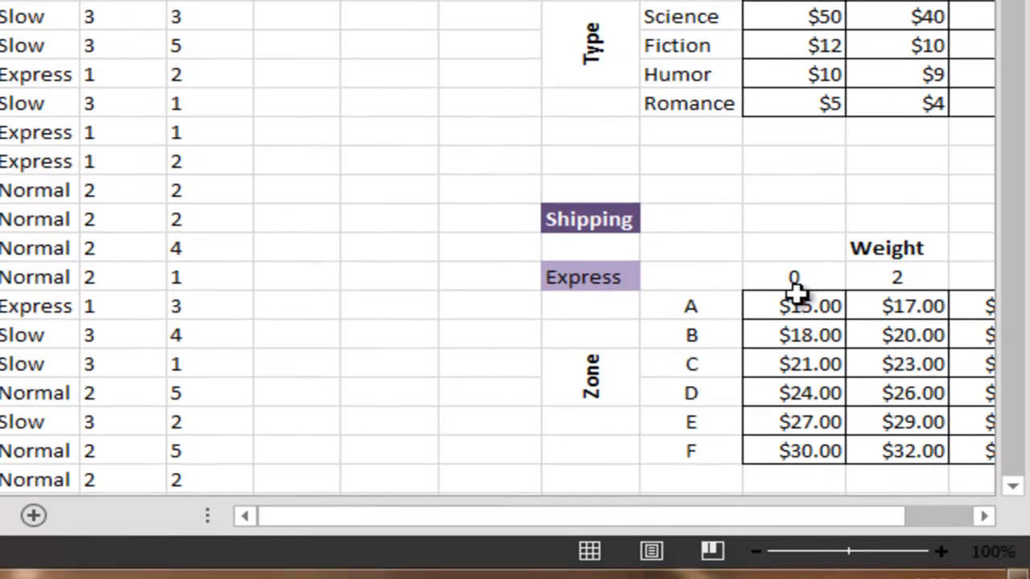
{"action": "left_click_drag", "start_coordinate": [812, 267], "coordinate": [809, 248]}
{"action": "left_click_drag", "start_coordinate": [1027, 286], "coordinate": [490, 267]}
{"action": "left_click_drag", "start_coordinate": [698, 279], "coordinate": [690, 278]}
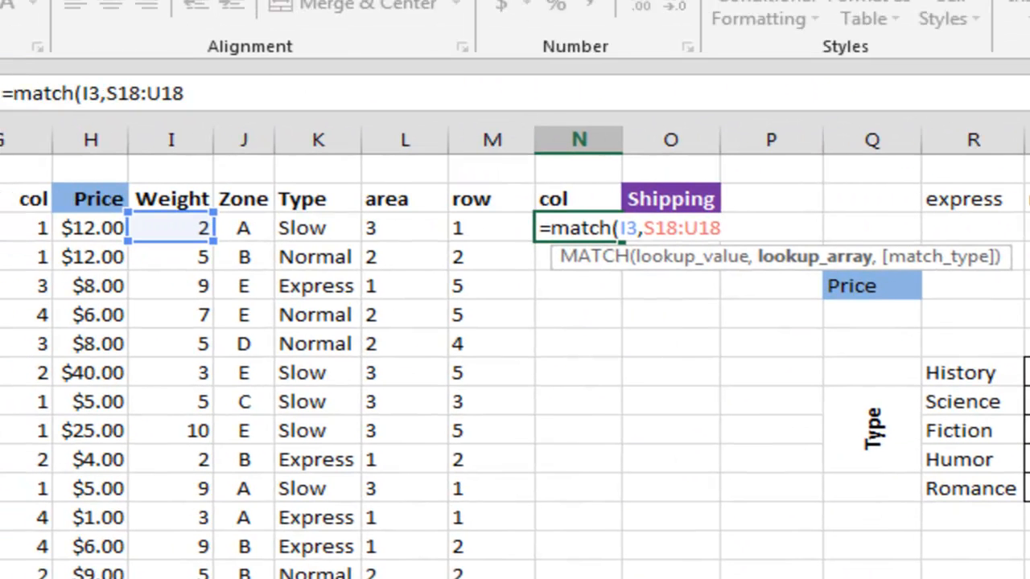
{"action": "type", "text": ")"}
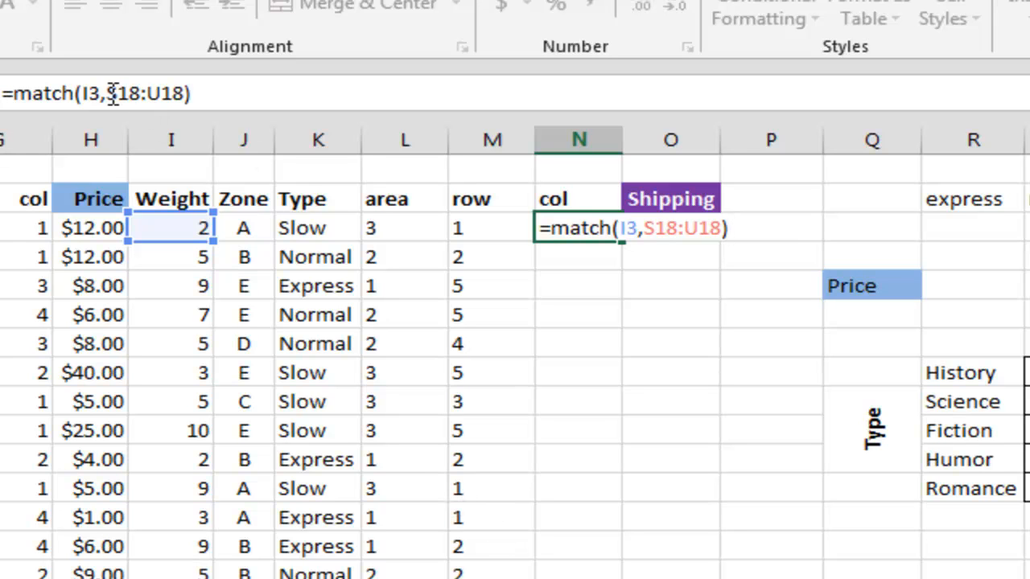
{"action": "left_click_drag", "start_coordinate": [106, 95], "coordinate": [186, 92]}
{"action": "key", "text": "F4"}
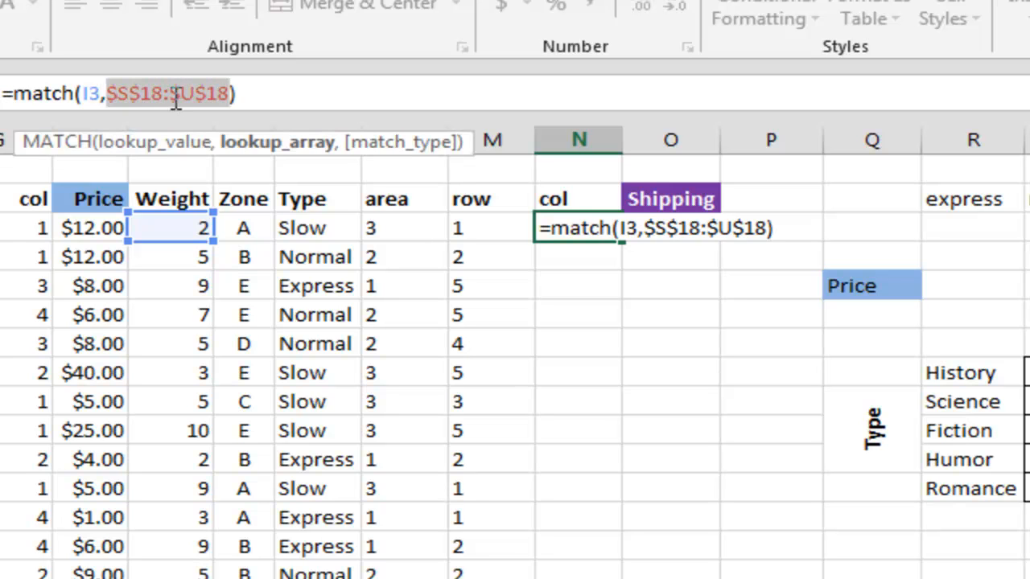
{"action": "key", "text": "Return"}
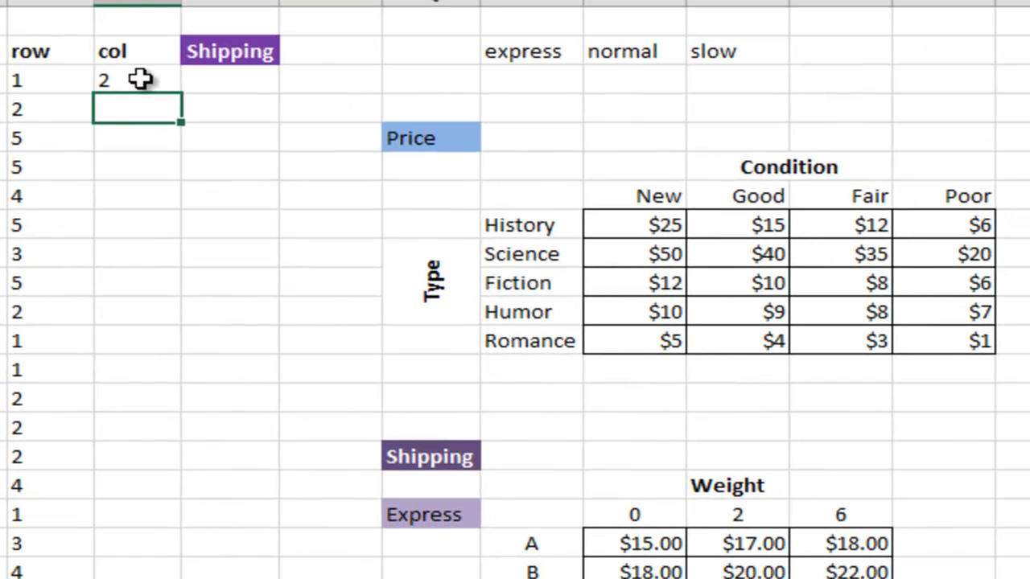
- Fill the N3 column-number formula down for all orders and check the copies in N10 and N16
{"action": "left_click", "coordinate": [139, 79]}
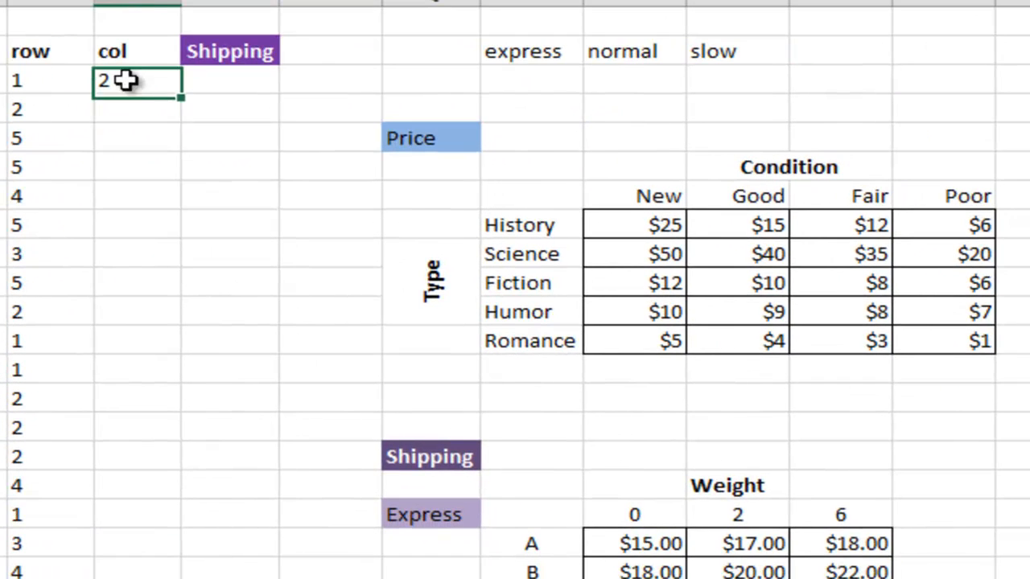
{"action": "double_click", "coordinate": [179, 95]}
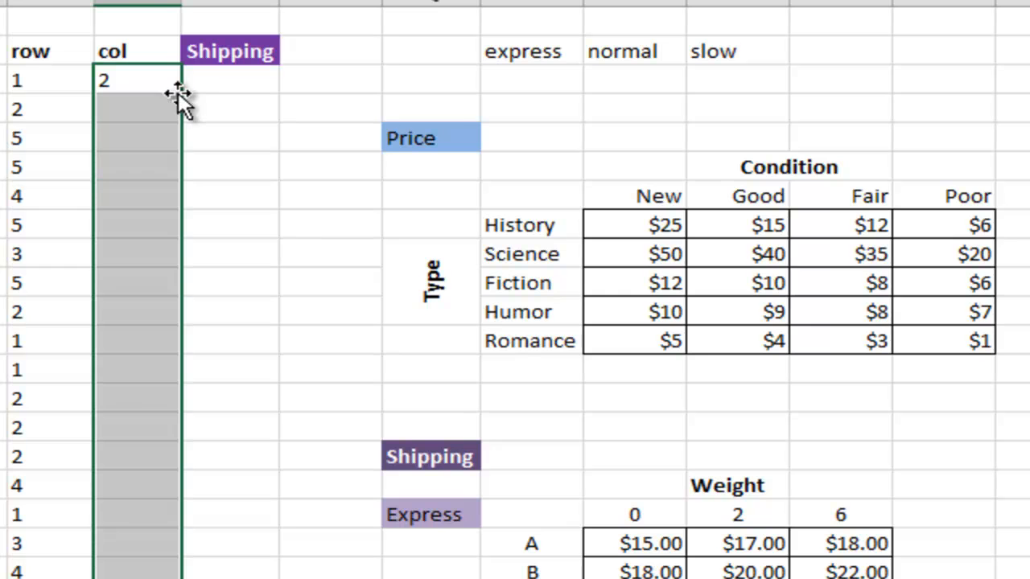
{"action": "left_click", "coordinate": [115, 286]}
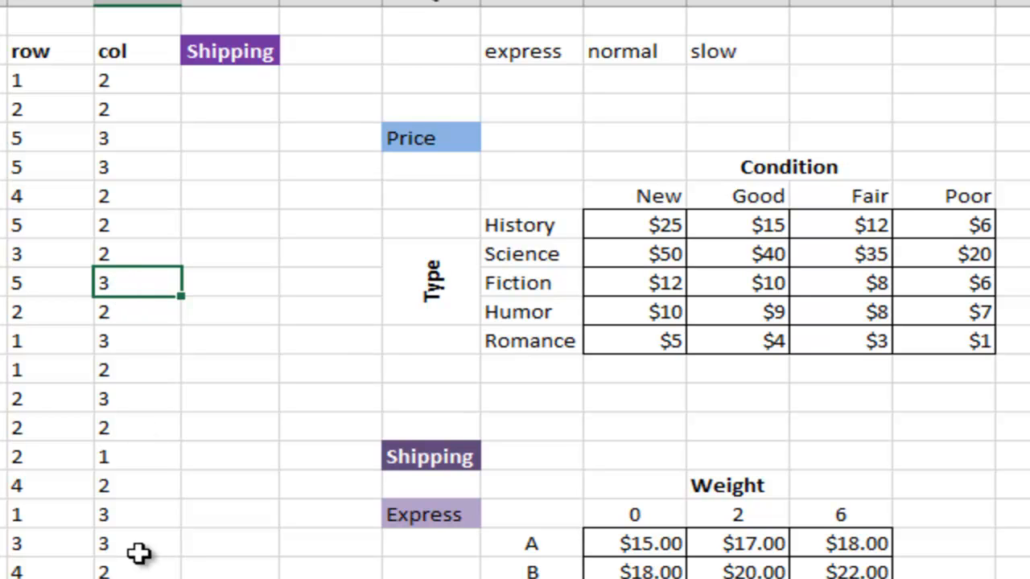
{"action": "left_click", "coordinate": [105, 453]}
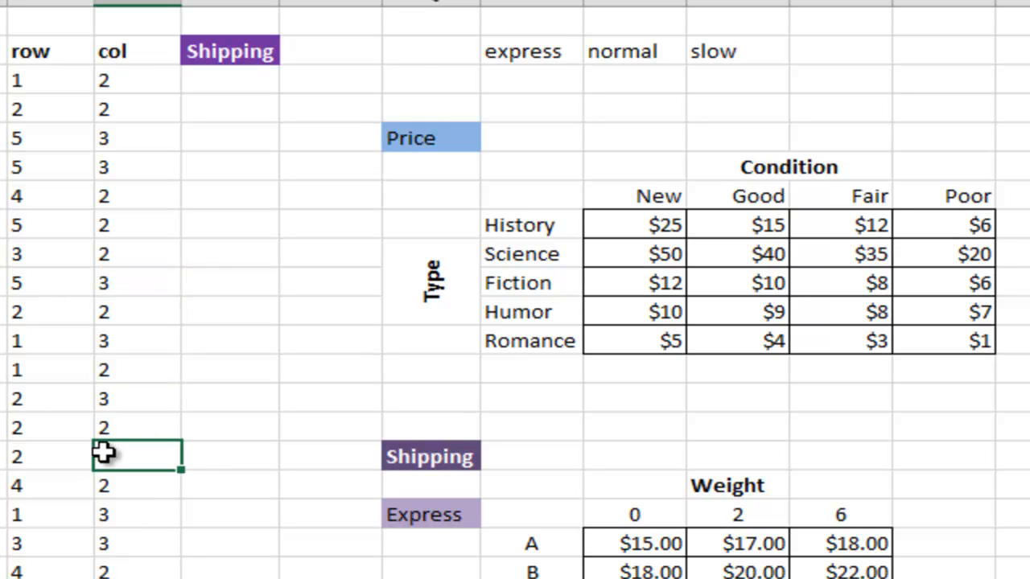
{"action": "type", "text": "1"}
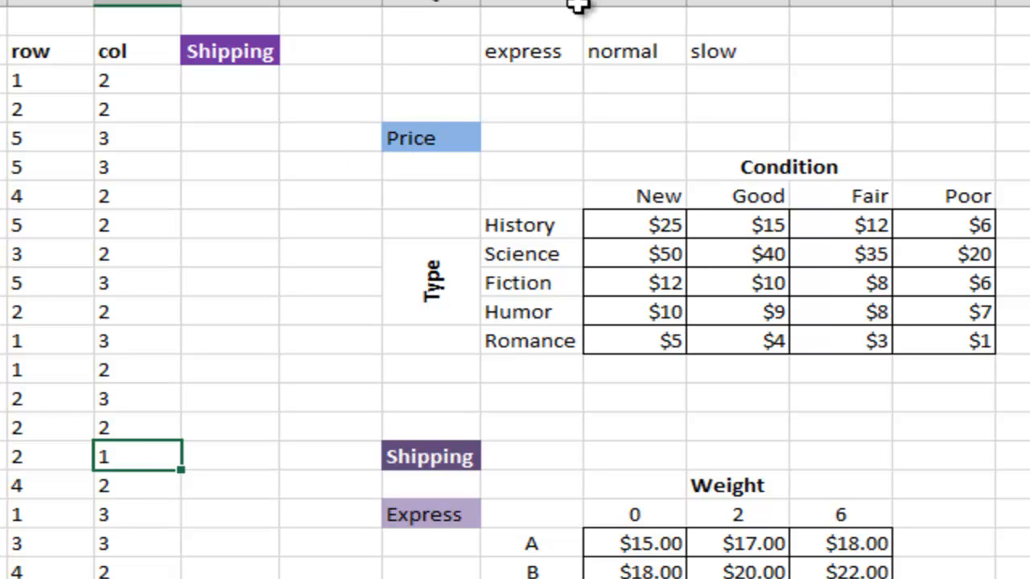
- Start an INDEX formula in O3 with a parenthesized reference list whose first area is the express rates S19:U24
{"action": "left_click", "coordinate": [239, 86]}
{"action": "type", "text": "=index"}
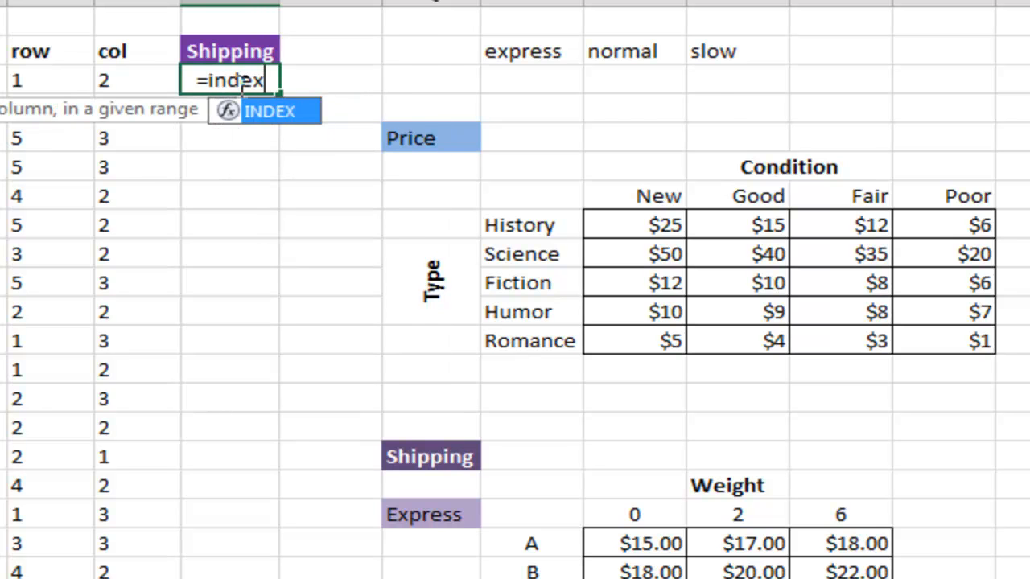
{"action": "type", "text": "(("}
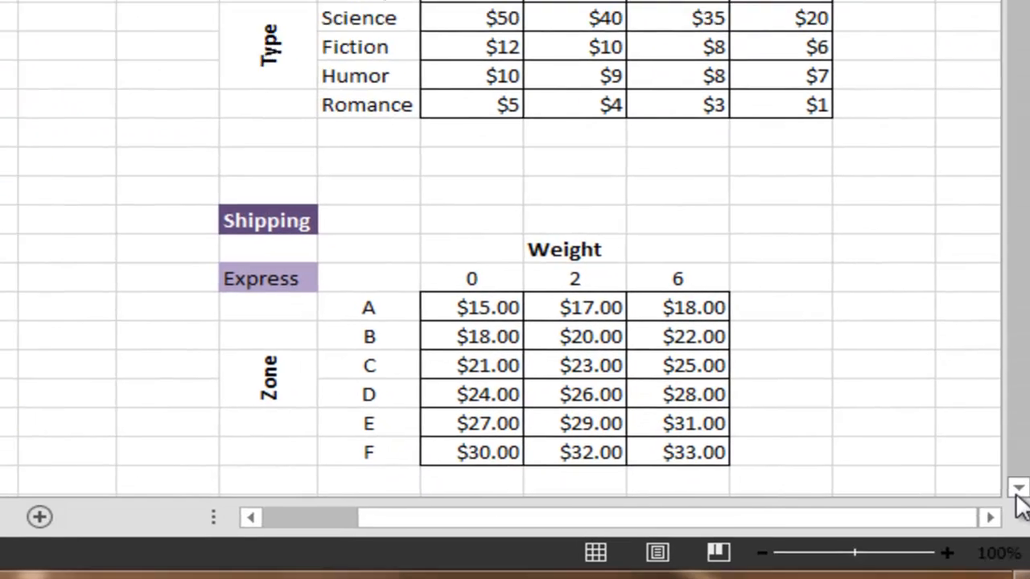
{"action": "left_click", "coordinate": [1017, 490]}
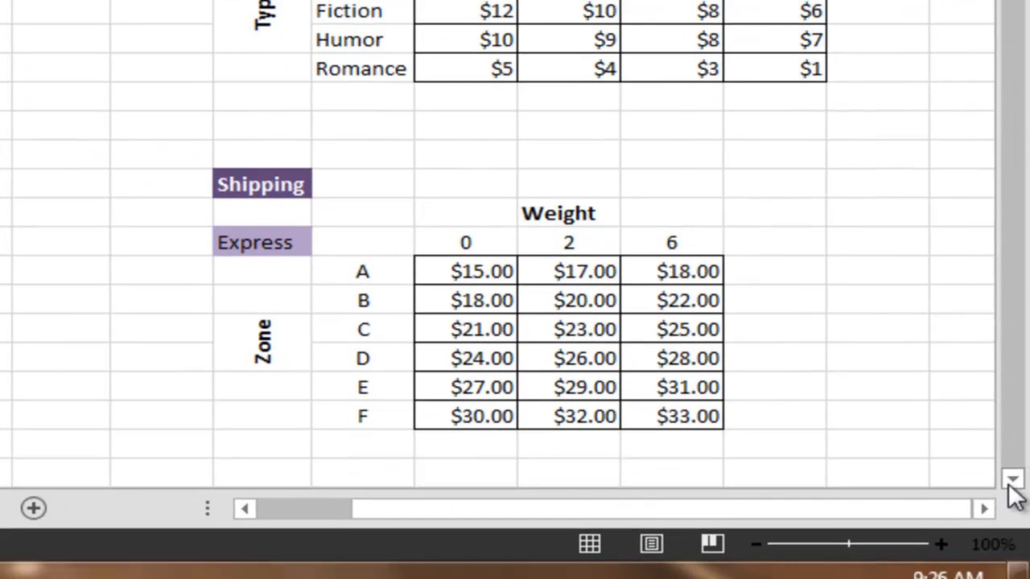
{"action": "left_click", "coordinate": [1012, 483]}
{"action": "left_click", "coordinate": [1012, 481]}
{"action": "left_click_drag", "start_coordinate": [432, 220], "coordinate": [716, 357]}
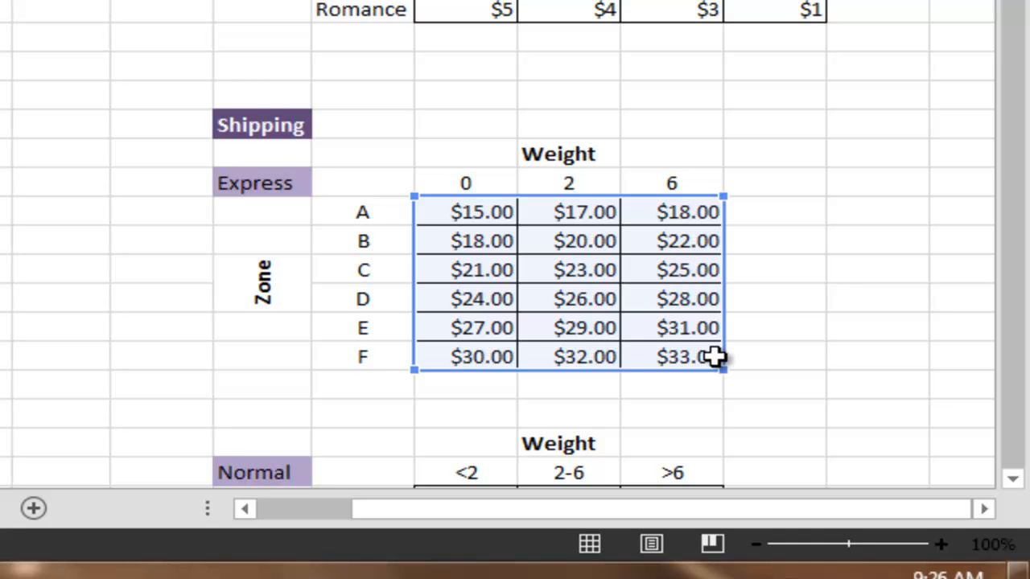
- Add the normal rates S29:U34 and slow rates S39:U44 as further areas in O3's INDEX reference list and close the list
{"action": "left_click", "coordinate": [1013, 479]}
{"action": "left_click", "coordinate": [1013, 479]}
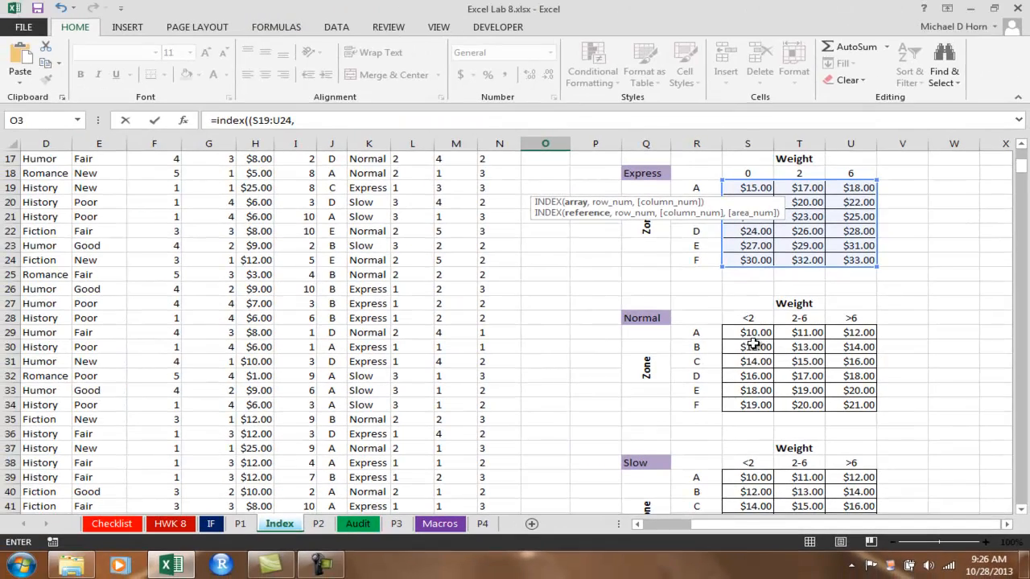
{"action": "left_click_drag", "start_coordinate": [748, 331], "coordinate": [868, 407]}
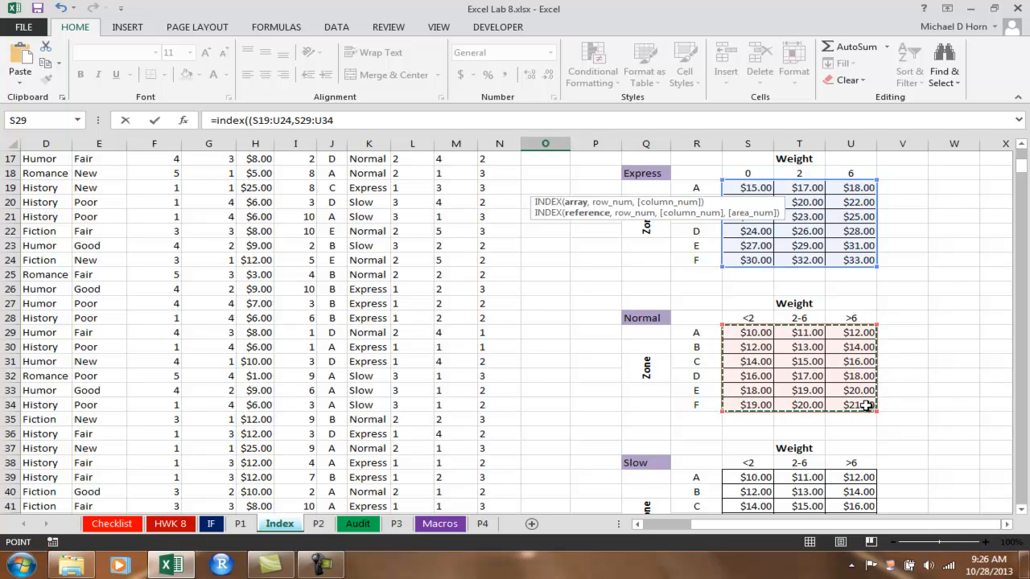
{"action": "type", "text": ","}
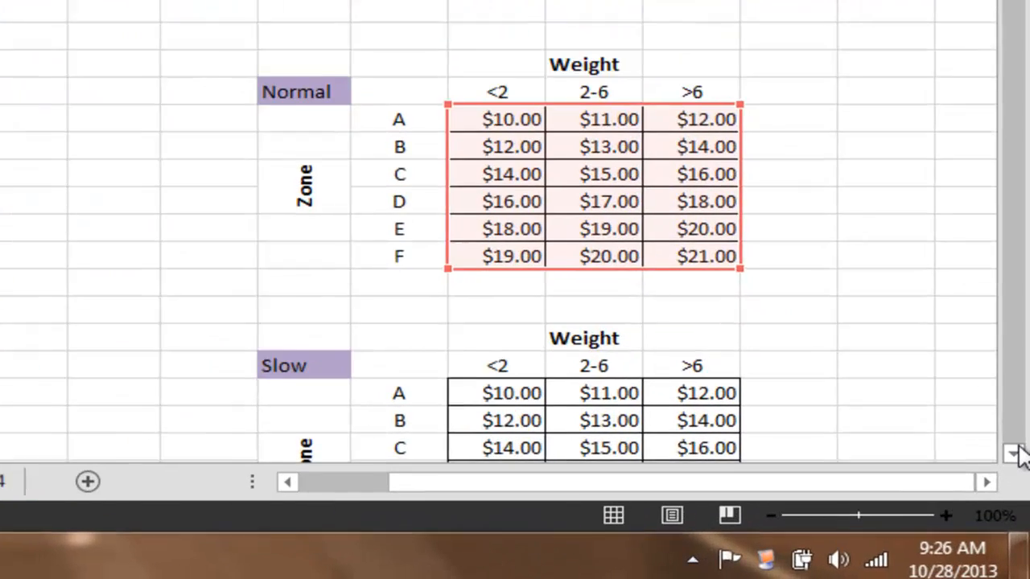
{"action": "left_click", "coordinate": [1021, 509]}
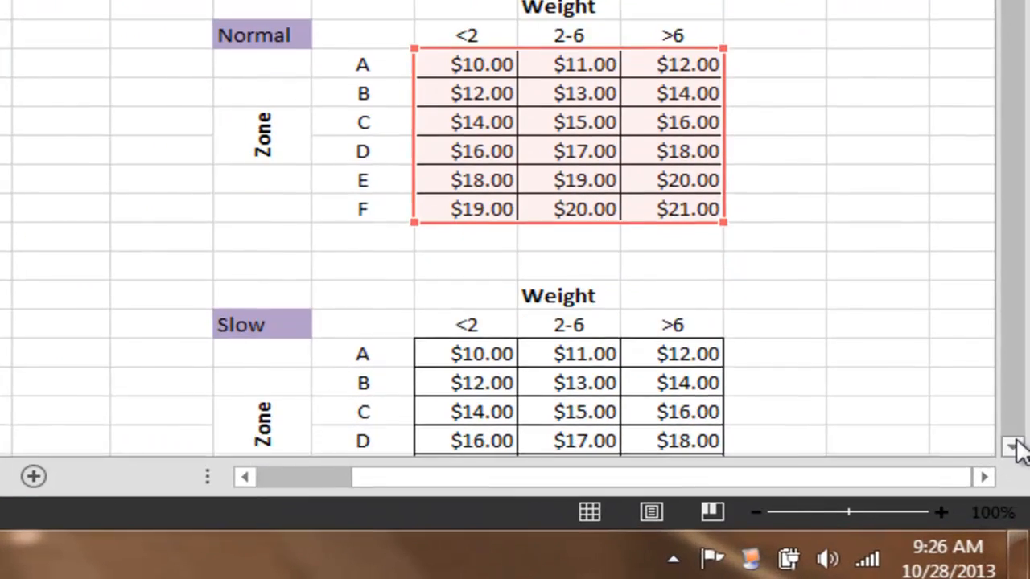
{"action": "scroll", "coordinate": [1015, 450], "scroll_direction": "down", "scroll_amount": 7}
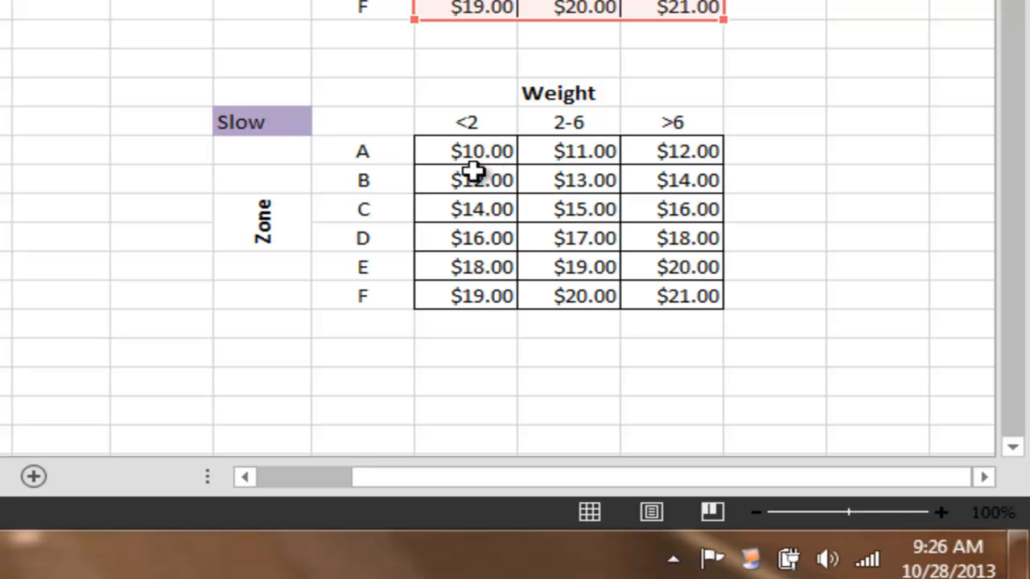
{"action": "left_click_drag", "start_coordinate": [453, 159], "coordinate": [678, 294]}
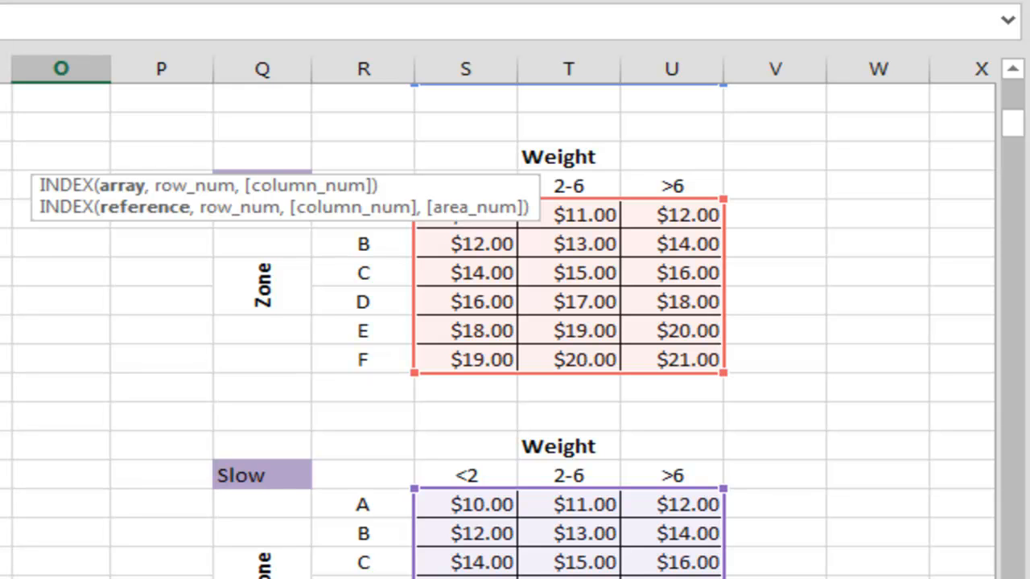
{"action": "type", "text": ","}
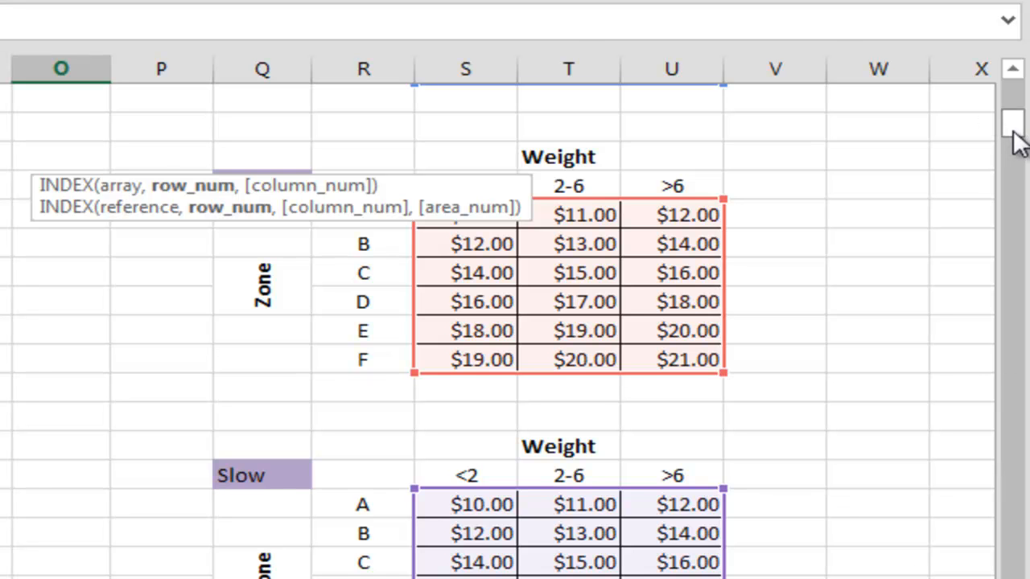
- Complete O3's INDEX arguments with M3 as row number, N3 as column number and L3 as area number
{"action": "left_click_drag", "start_coordinate": [1011, 133], "coordinate": [1012, 111]}
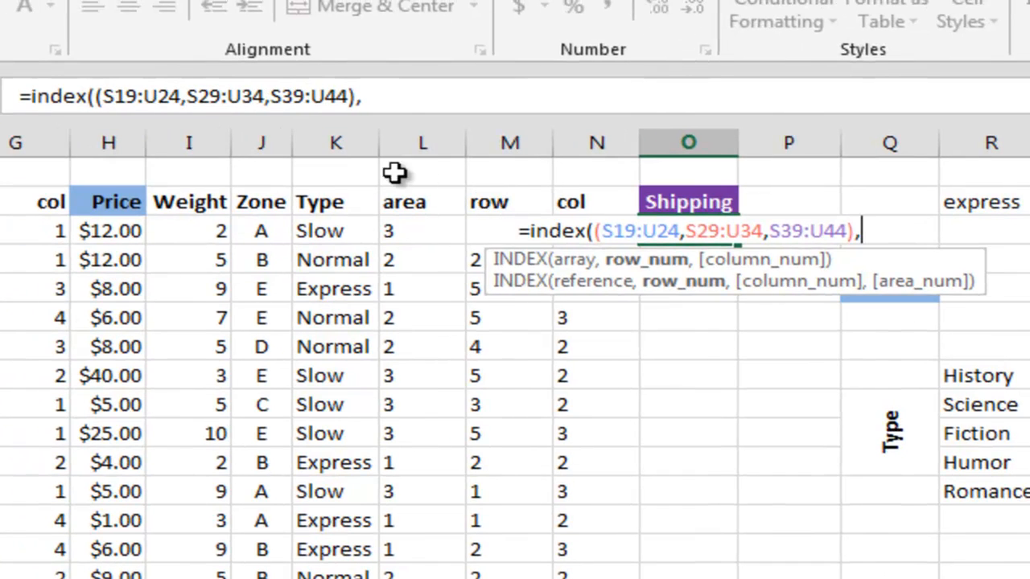
{"action": "left_click", "coordinate": [393, 98]}
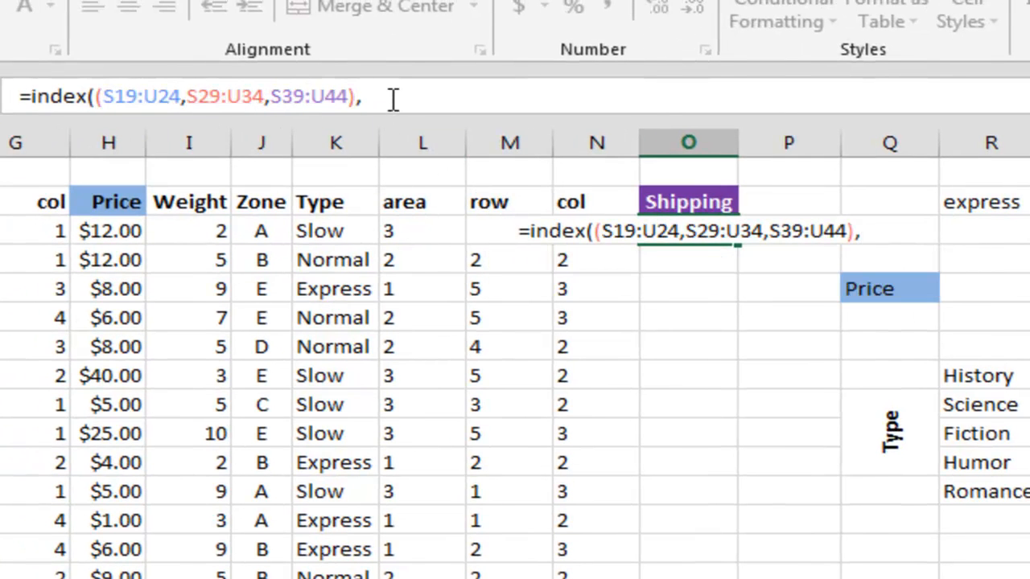
{"action": "type", "text": "m"}
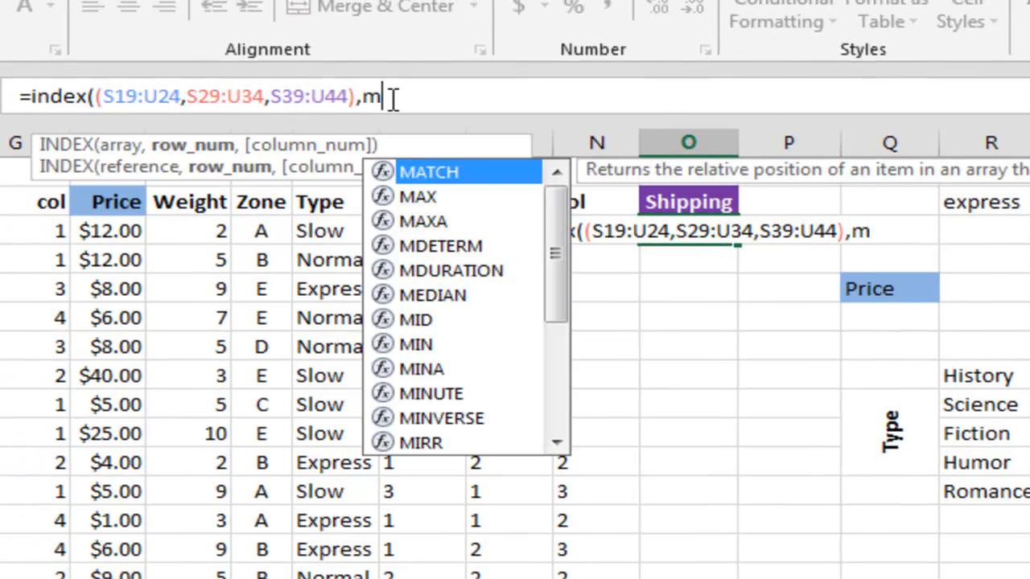
{"action": "type", "text": "3,n3"}
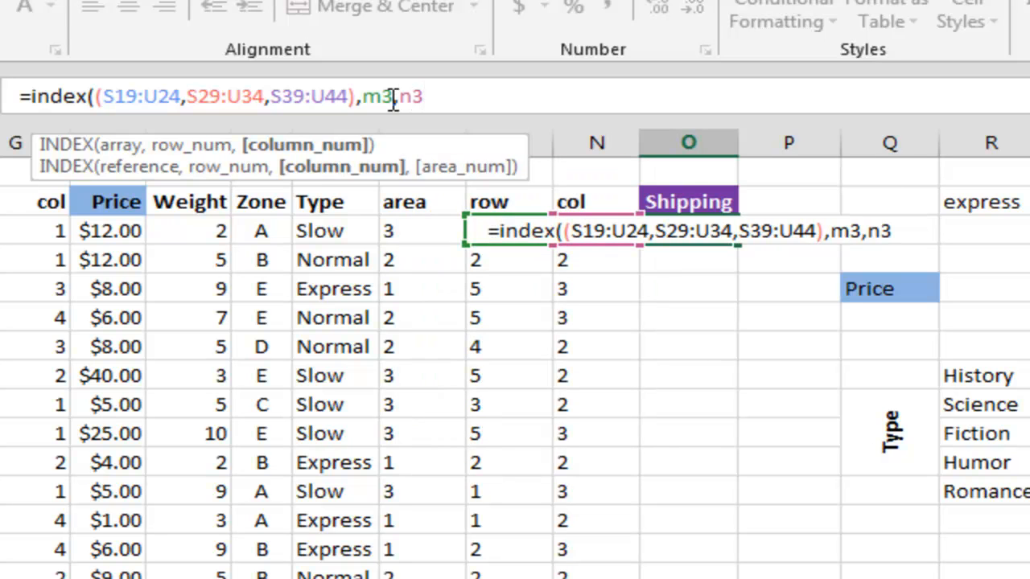
{"action": "type", "text": ","}
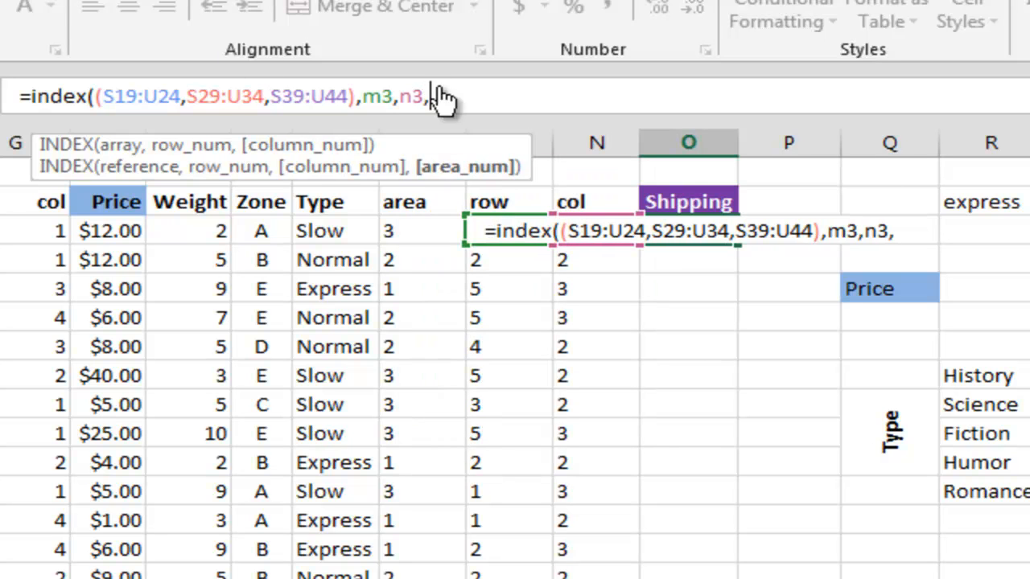
{"action": "type", "text": "l3"}
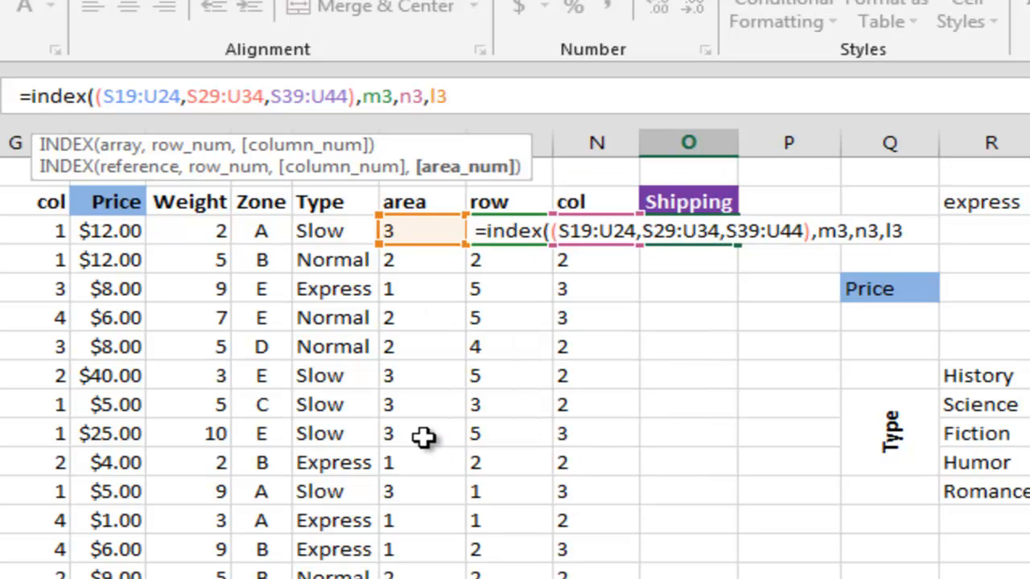
{"action": "type", "text": ")"}
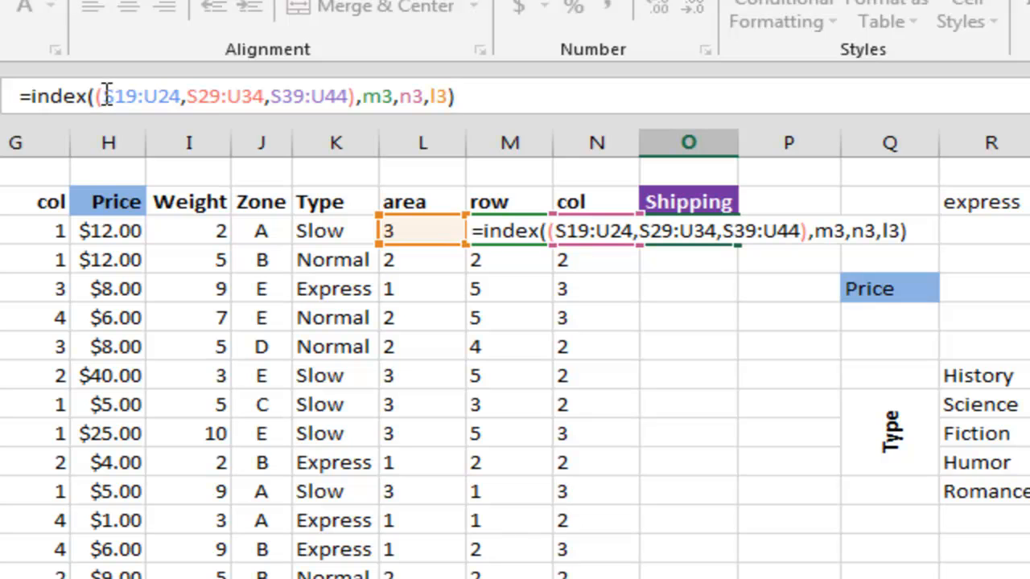
- Make all three area ranges in O3's INDEX formula absolute and enter the formula
{"action": "left_click_drag", "start_coordinate": [104, 96], "coordinate": [349, 101]}
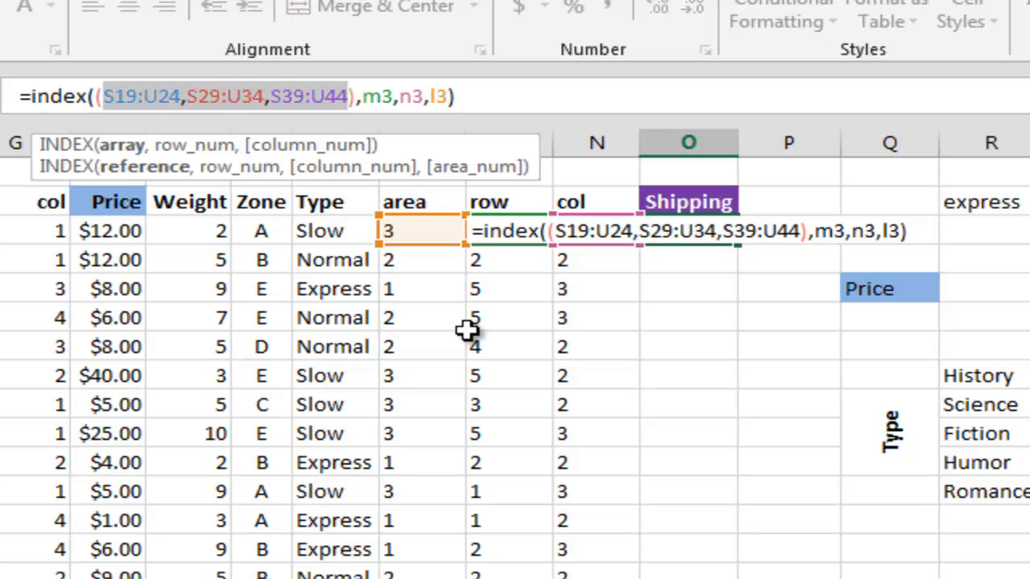
{"action": "key", "text": "F4"}
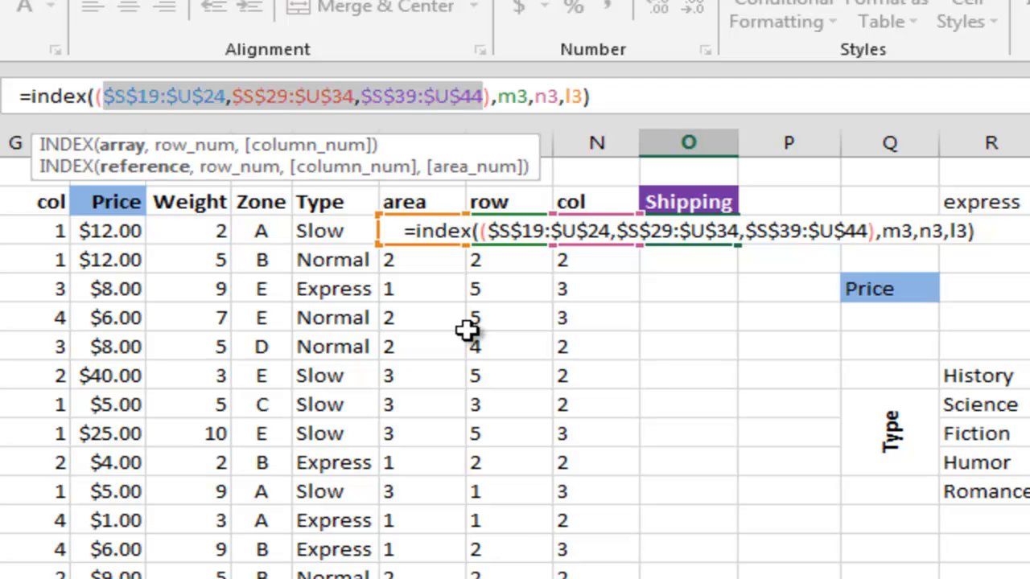
{"action": "key", "text": "Return"}
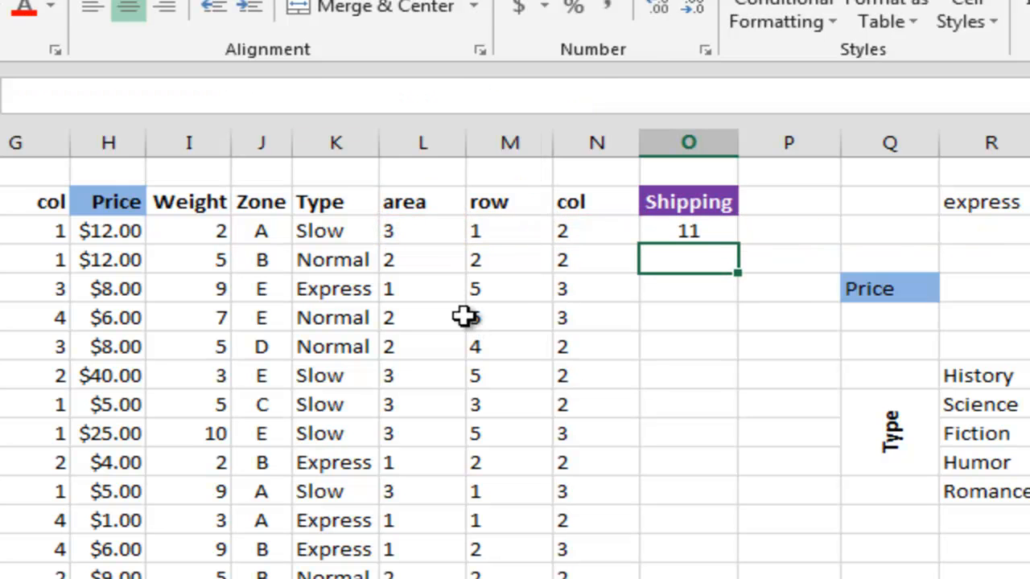
- Check O3's shipping cost against the zone A, weight 2-6 rate in the Slow table
{"action": "left_click", "coordinate": [666, 233]}
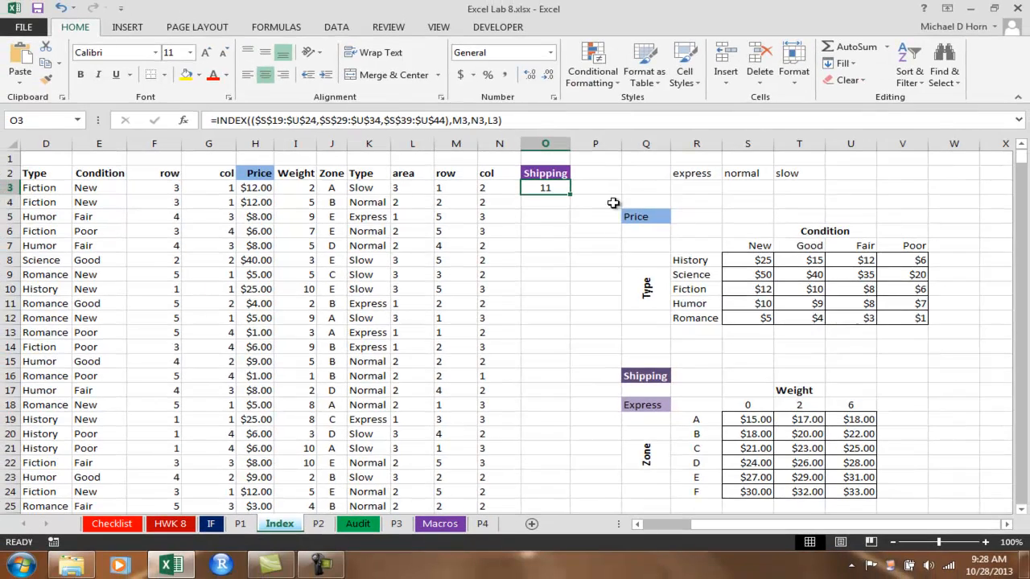
{"action": "scroll", "coordinate": [651, 258], "scroll_direction": "down", "scroll_amount": 3}
{"action": "scroll", "coordinate": [650, 258], "scroll_direction": "down", "scroll_amount": 4}
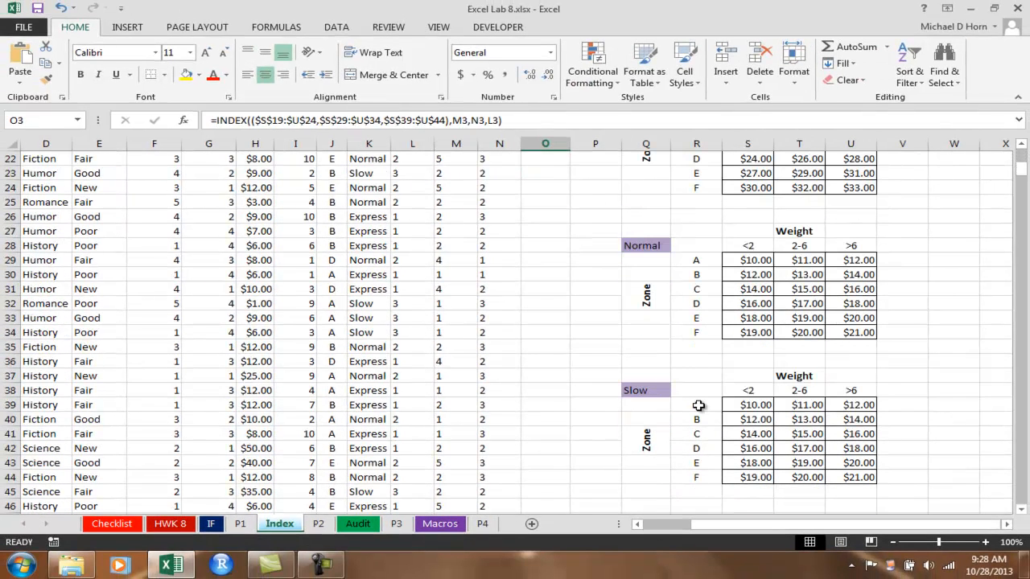
{"action": "left_click", "coordinate": [792, 405]}
{"action": "scroll", "coordinate": [550, 358], "scroll_direction": "up", "scroll_amount": 6}
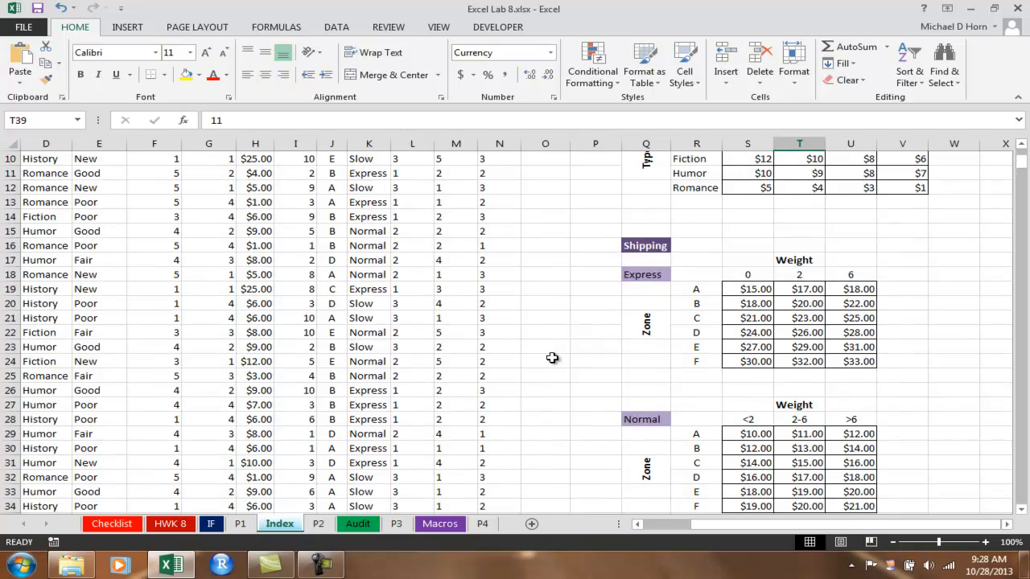
- Compare the weight, zone and type of the order in row 36 with the Express rate table
{"action": "scroll", "coordinate": [551, 358], "scroll_direction": "down", "scroll_amount": 7}
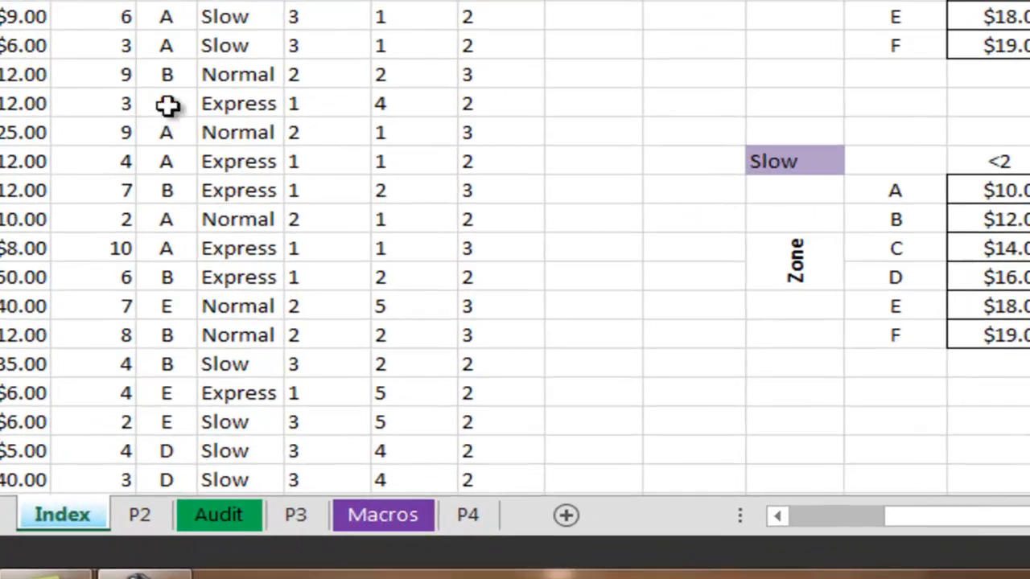
{"action": "left_click", "coordinate": [219, 172]}
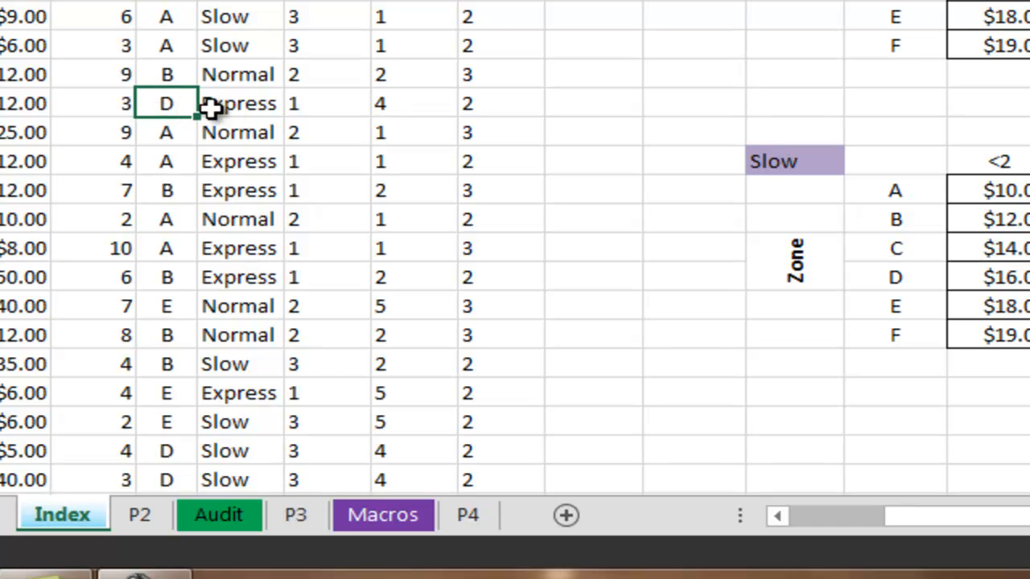
{"action": "left_click_drag", "start_coordinate": [105, 104], "coordinate": [212, 104]}
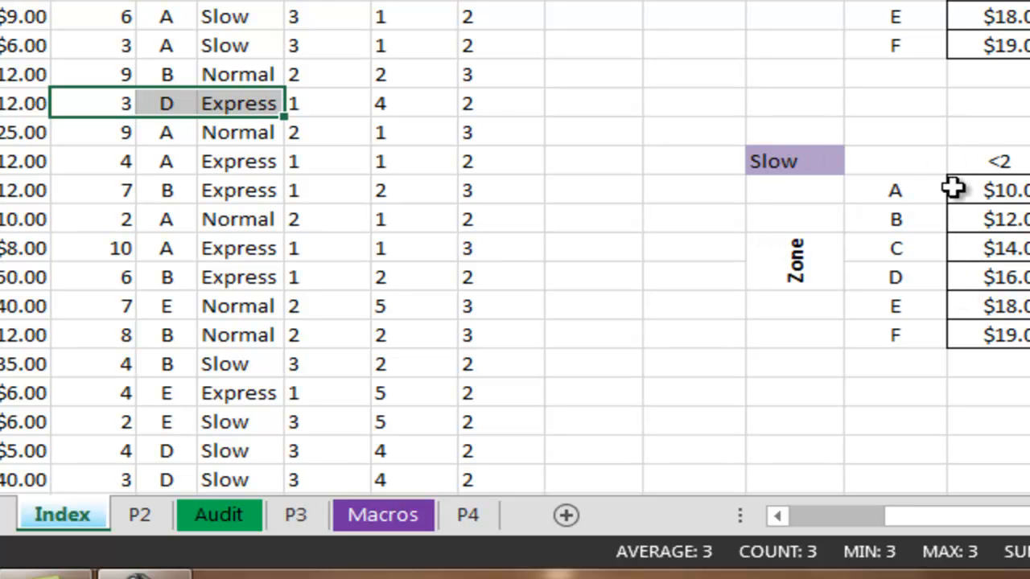
{"action": "scroll", "coordinate": [515, 249], "scroll_direction": "up", "scroll_amount": 2}
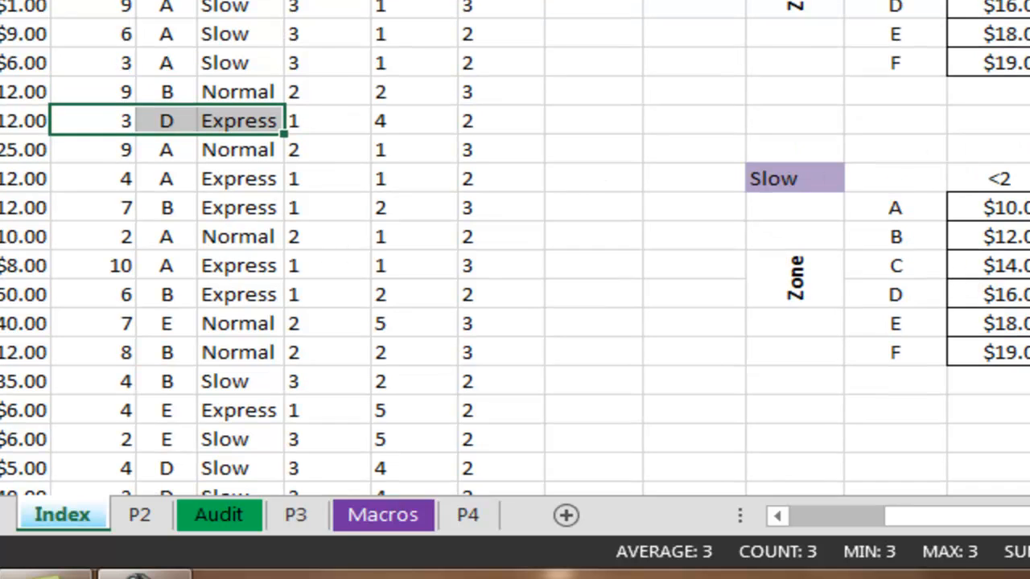
{"action": "scroll", "coordinate": [515, 249], "scroll_direction": "up", "scroll_amount": 1}
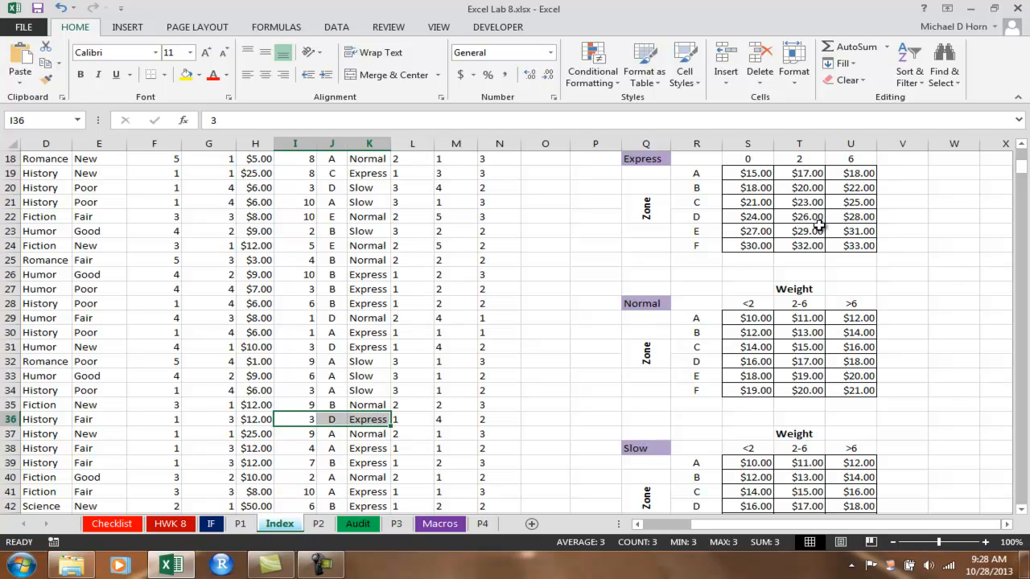
- Fill the O3 shipping formula down the Shipping column for all orders
{"action": "left_click", "coordinate": [535, 274]}
{"action": "scroll", "coordinate": [536, 265], "scroll_direction": "up", "scroll_amount": 6}
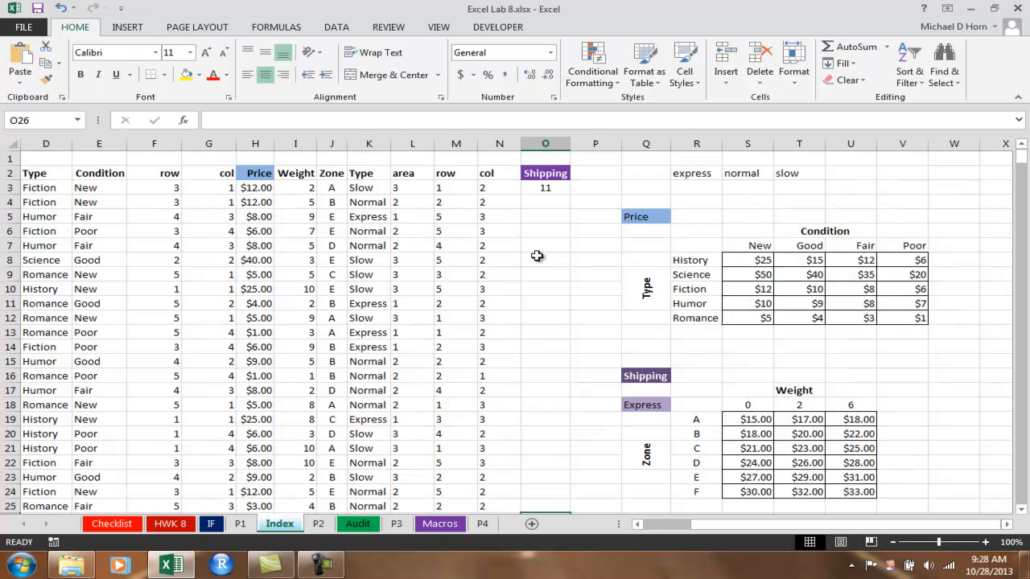
{"action": "left_click", "coordinate": [547, 189]}
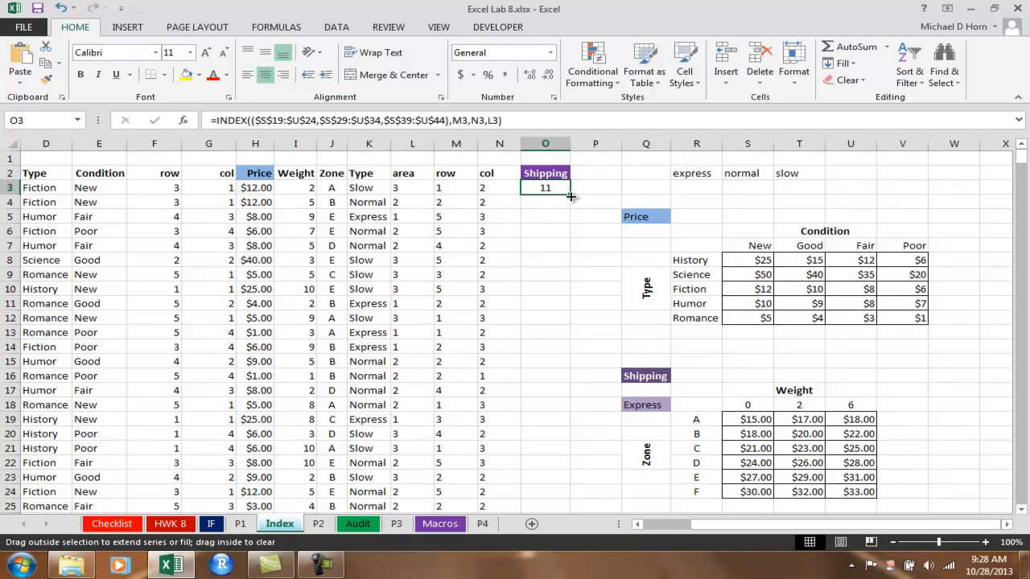
{"action": "double_click", "coordinate": [571, 196]}
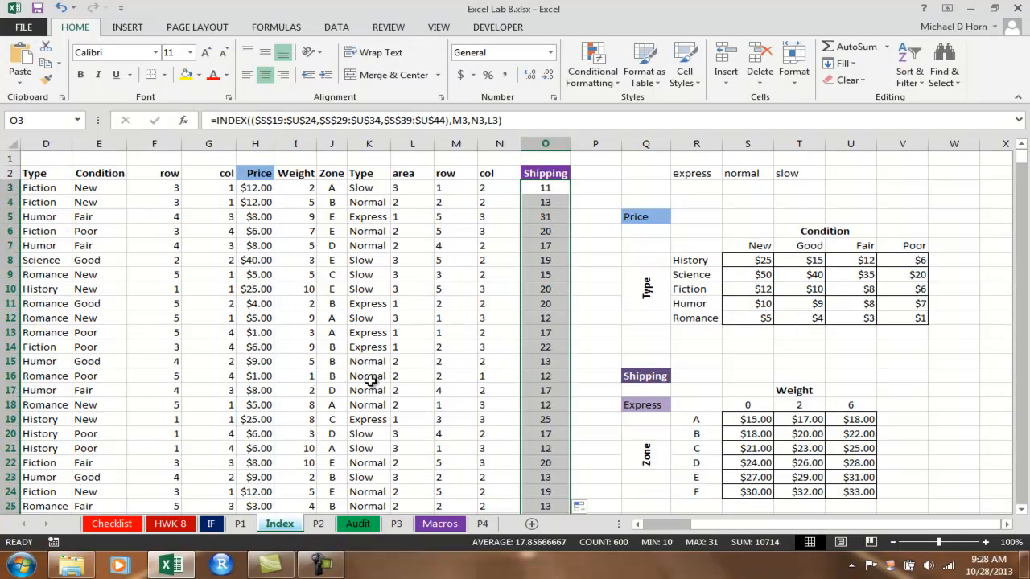
- Check row 15's shipping cost by tracing its weight, zone and type to the matching rate in the Normal table
{"action": "left_click_drag", "start_coordinate": [298, 361], "coordinate": [380, 357]}
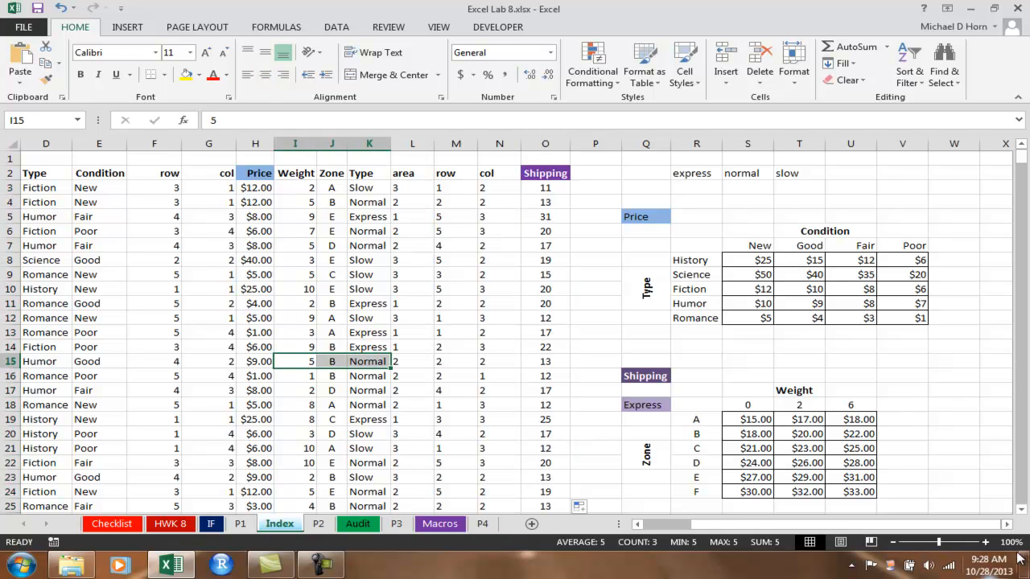
{"action": "left_click", "coordinate": [1021, 515]}
{"action": "left_click", "coordinate": [1021, 515]}
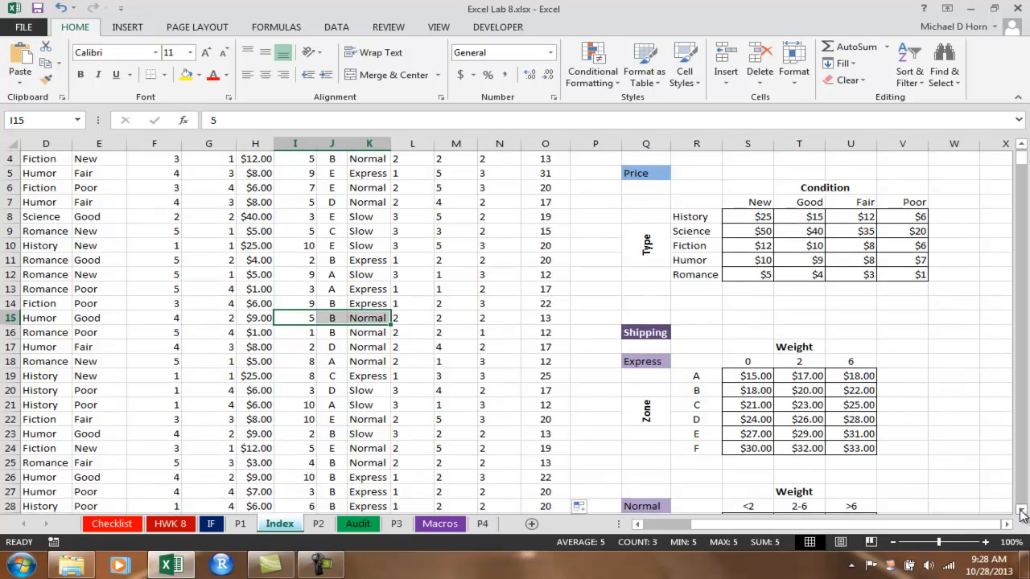
{"action": "left_click", "coordinate": [1020, 515]}
{"action": "left_click", "coordinate": [1020, 515]}
{"action": "left_click", "coordinate": [1021, 515]}
{"action": "left_click", "coordinate": [1021, 515]}
{"action": "left_click", "coordinate": [1020, 515]}
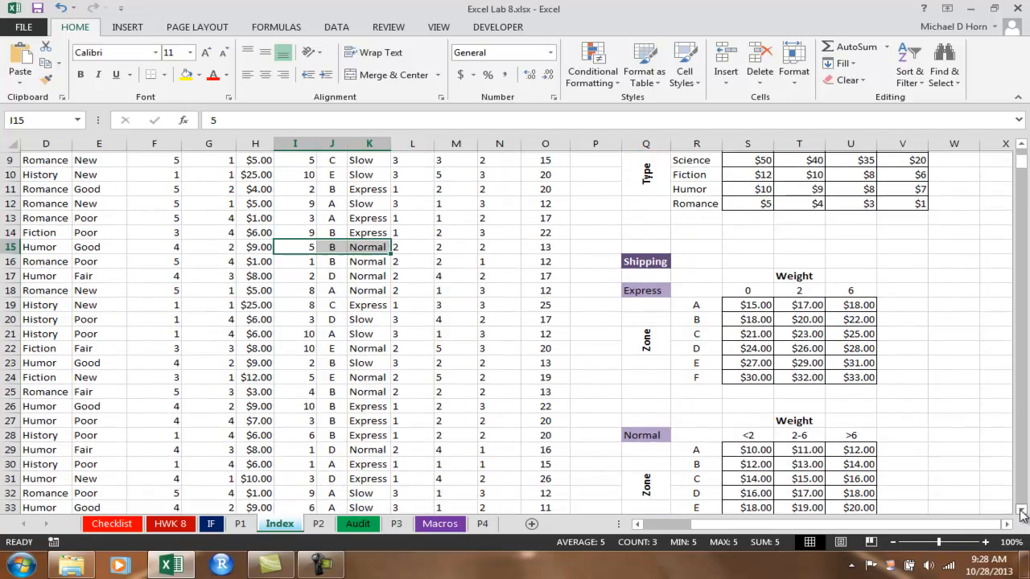
{"action": "left_click", "coordinate": [1020, 515]}
{"action": "left_click", "coordinate": [1021, 515]}
{"action": "left_click", "coordinate": [1020, 515]}
{"action": "left_click", "coordinate": [1021, 515]}
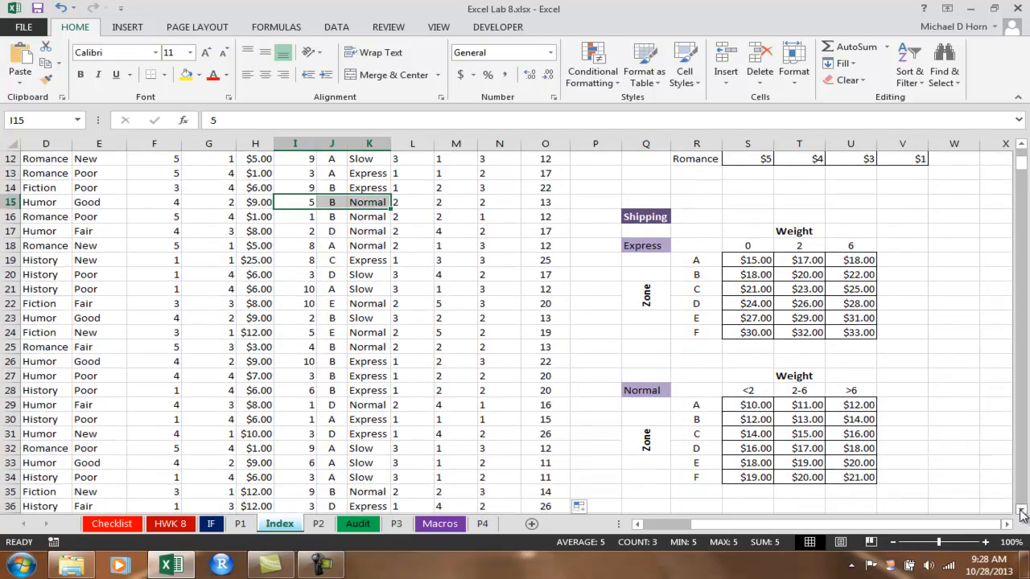
{"action": "left_click", "coordinate": [1021, 515]}
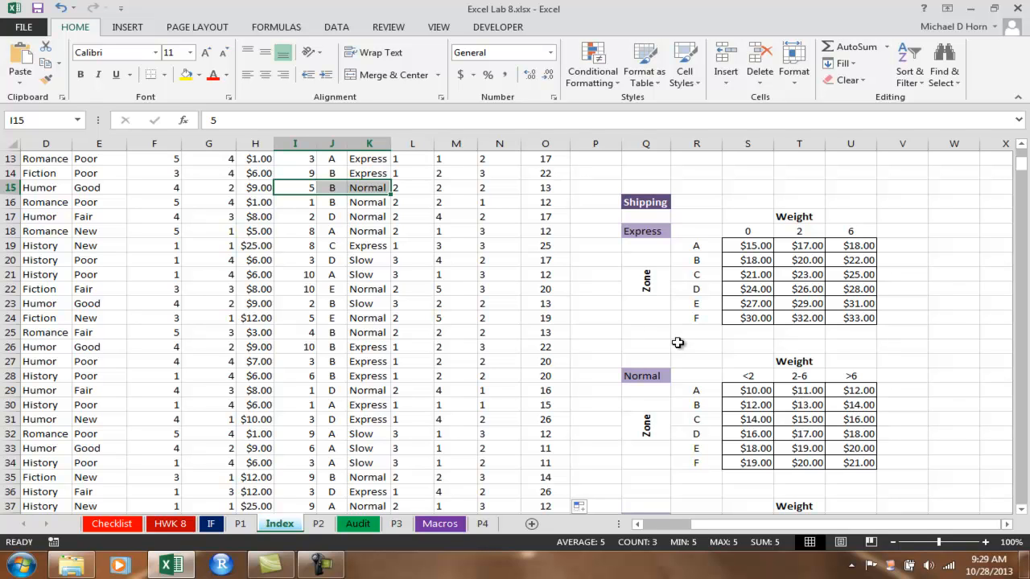
{"action": "left_click", "coordinate": [580, 303]}
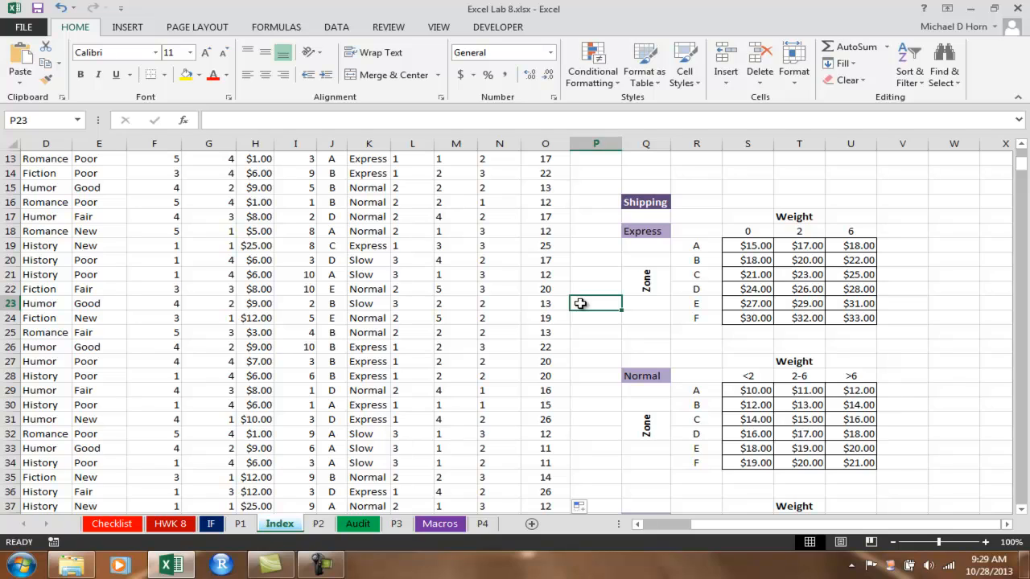
- Review the arguments of the shipping formula in O3 and select its helper columns L to N
{"action": "scroll", "coordinate": [580, 303], "scroll_direction": "up", "scroll_amount": 3}
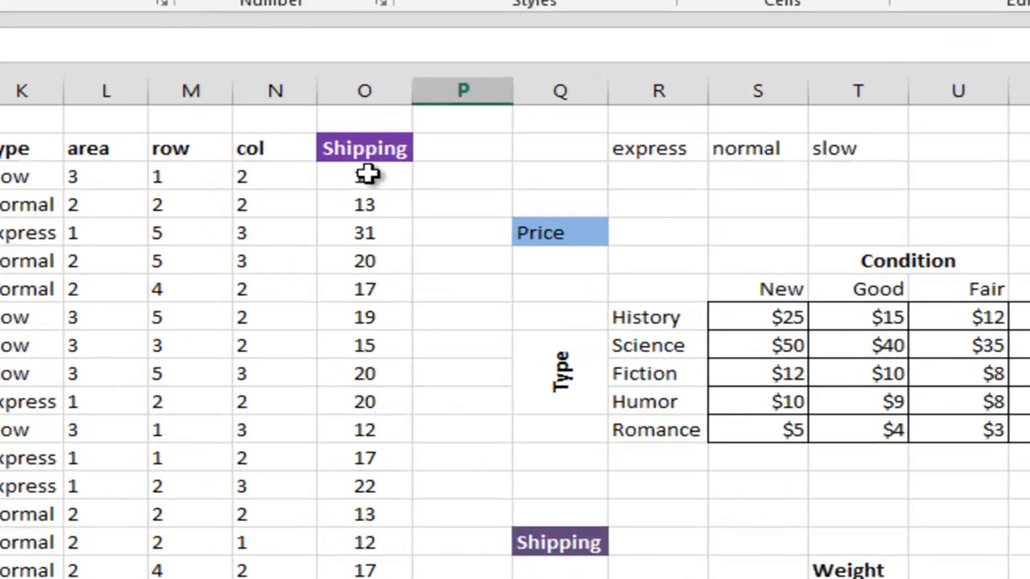
{"action": "left_click", "coordinate": [366, 175]}
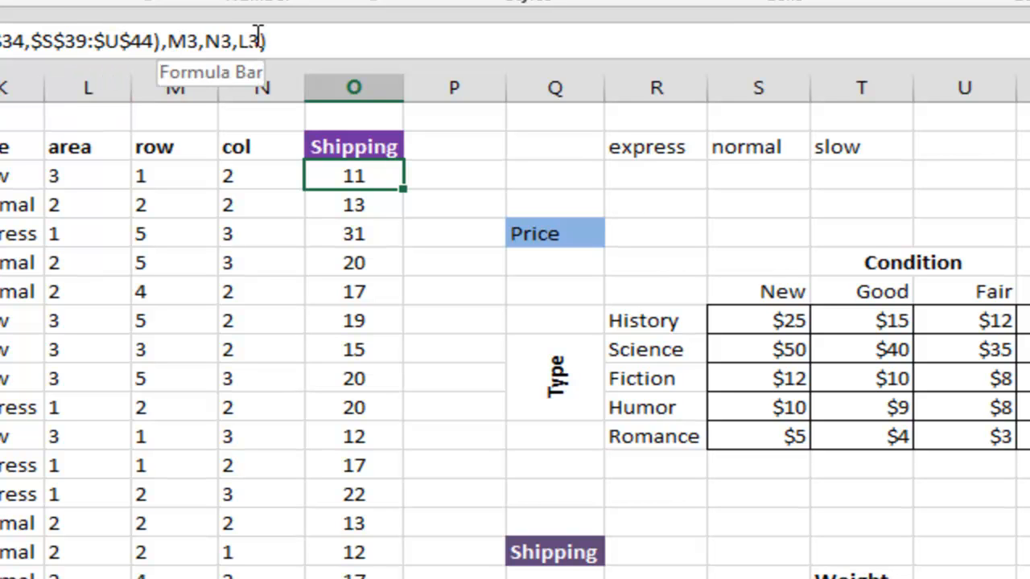
{"action": "left_click", "coordinate": [261, 37]}
{"action": "left_click_drag", "start_coordinate": [97, 87], "coordinate": [234, 93]}
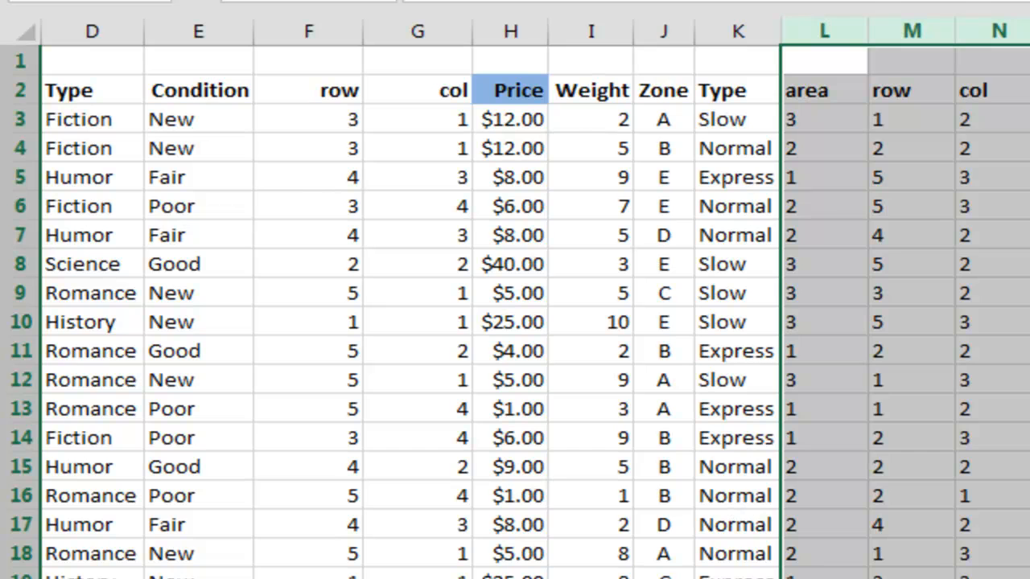
- Switch to the P2 worksheet
{"action": "key", "text": "ctrl+Page_Down"}
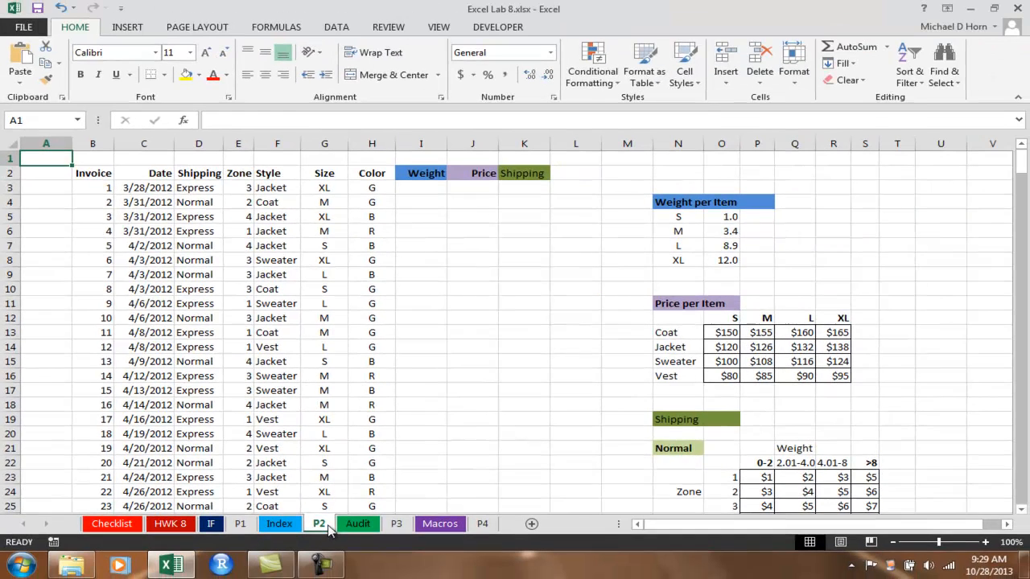
{"action": "left_click", "coordinate": [321, 566]}
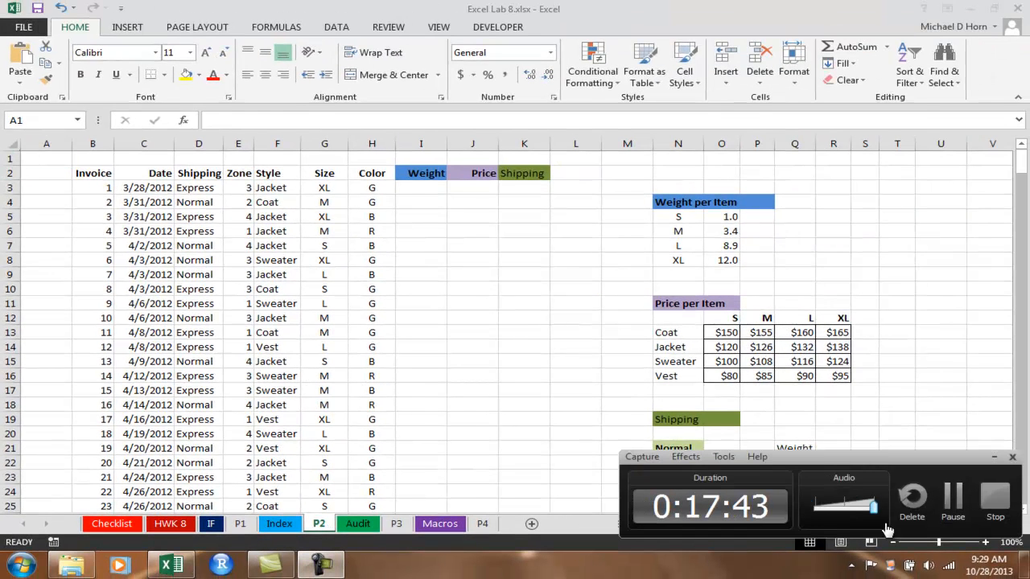